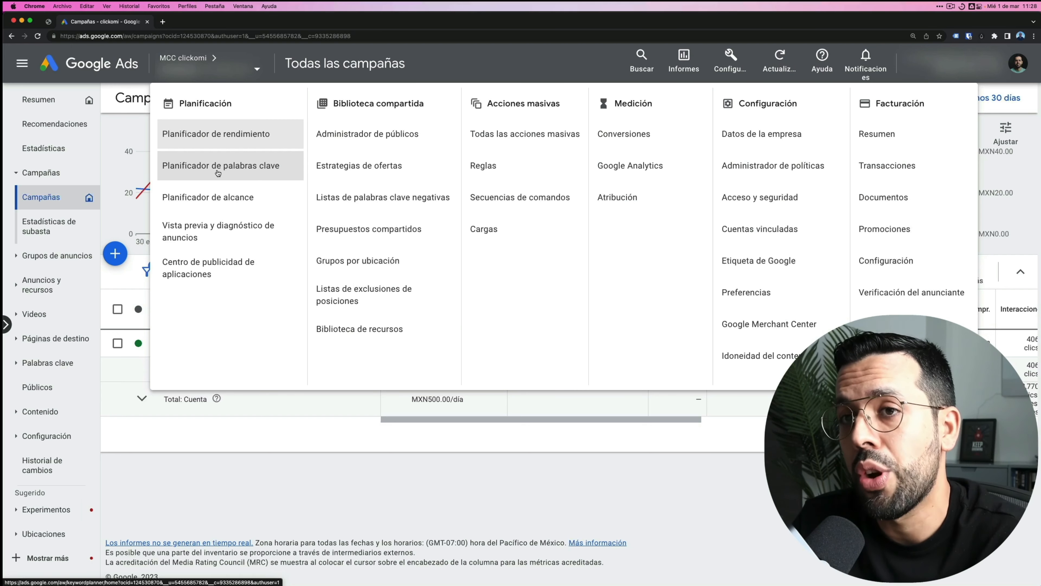
# Open the keyword planner and choose to discover new keywords starting from a website
pyautogui.click(218, 172)
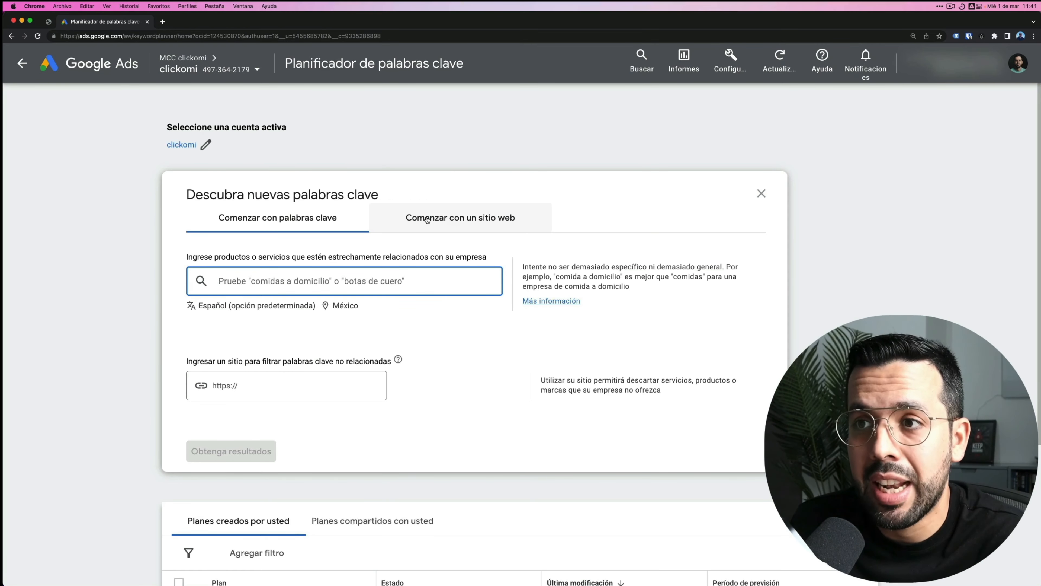
pyautogui.scroll(5, 263, 227)
pyautogui.scroll(-5, 547, 328)
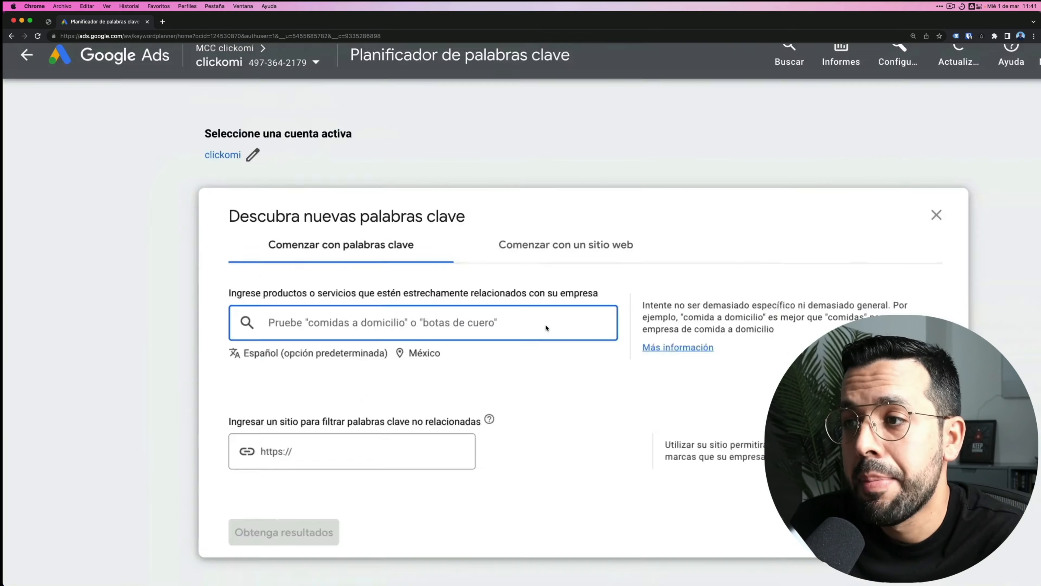
pyautogui.scroll(-2, 547, 327)
pyautogui.click(467, 225)
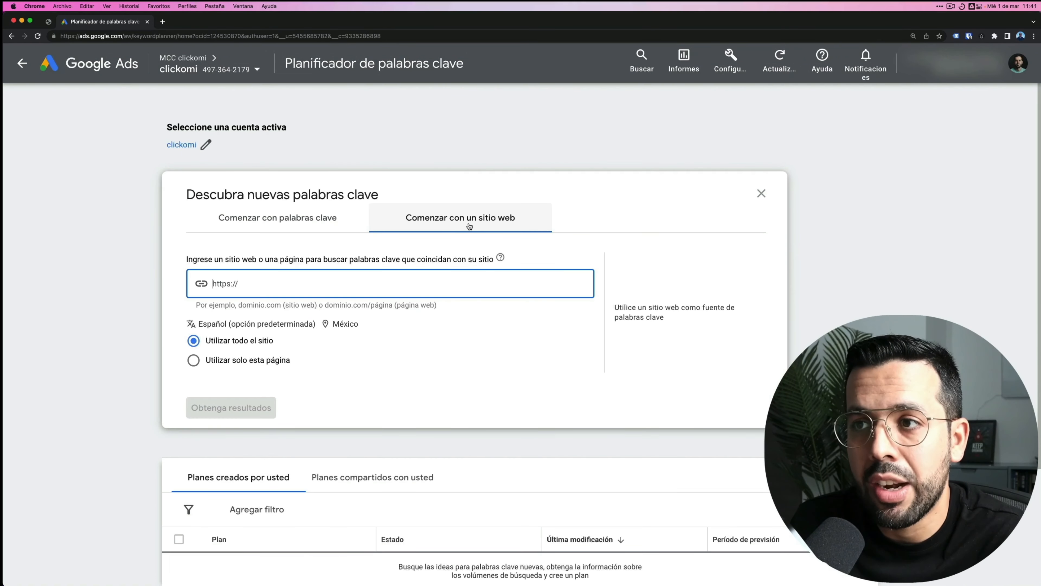
pyautogui.click(280, 222)
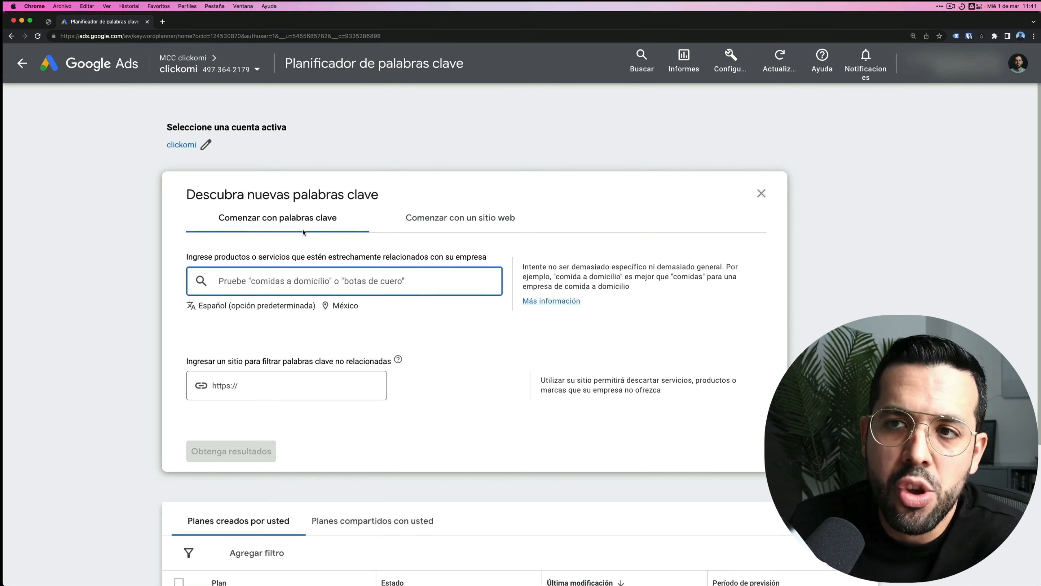
pyautogui.click(455, 216)
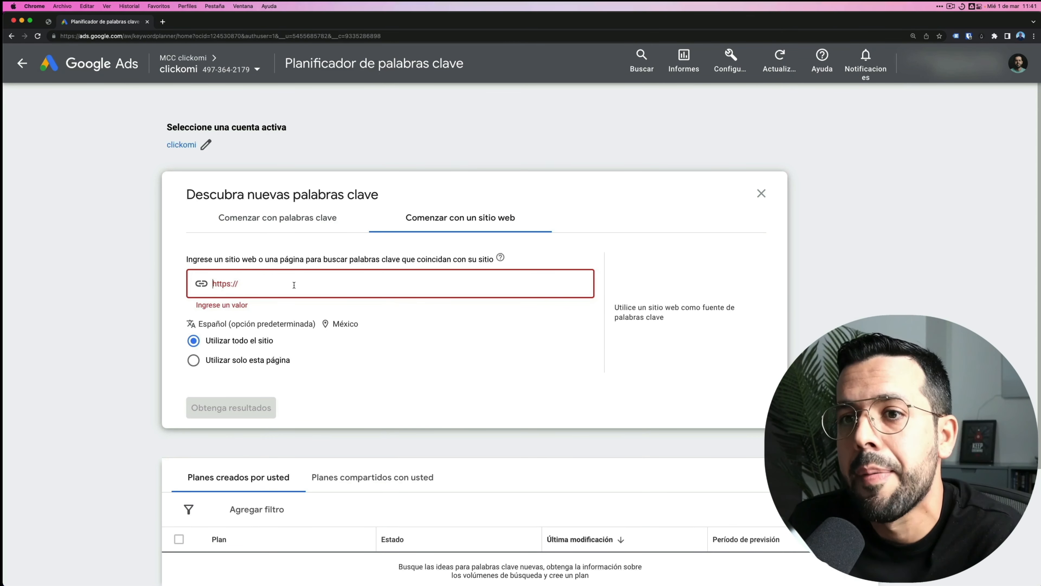
pyautogui.write('https://clickomi.com/')
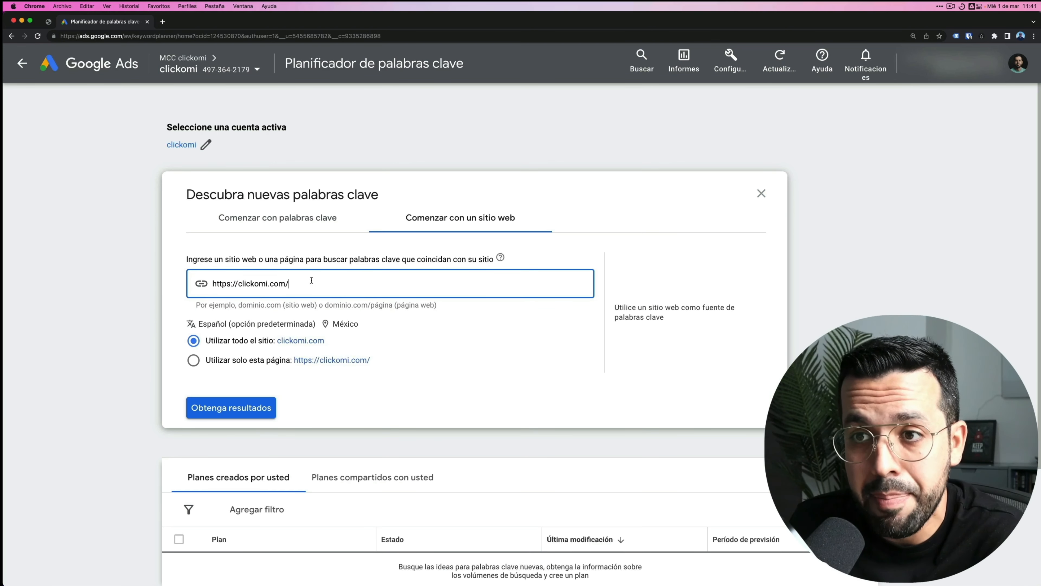
pyautogui.moveTo(311, 280); pyautogui.dragTo(212, 280)
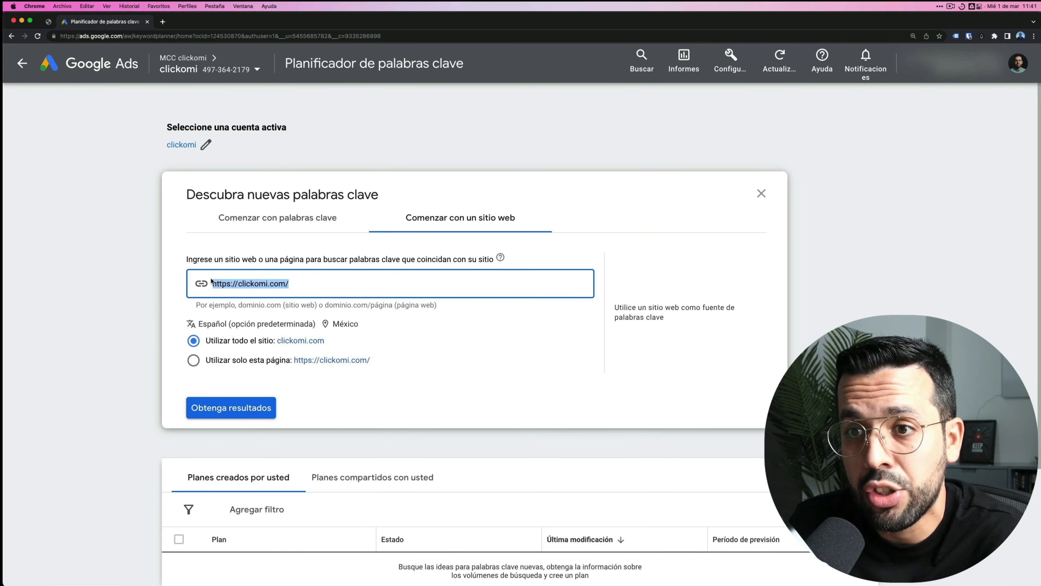
pyautogui.click(238, 411)
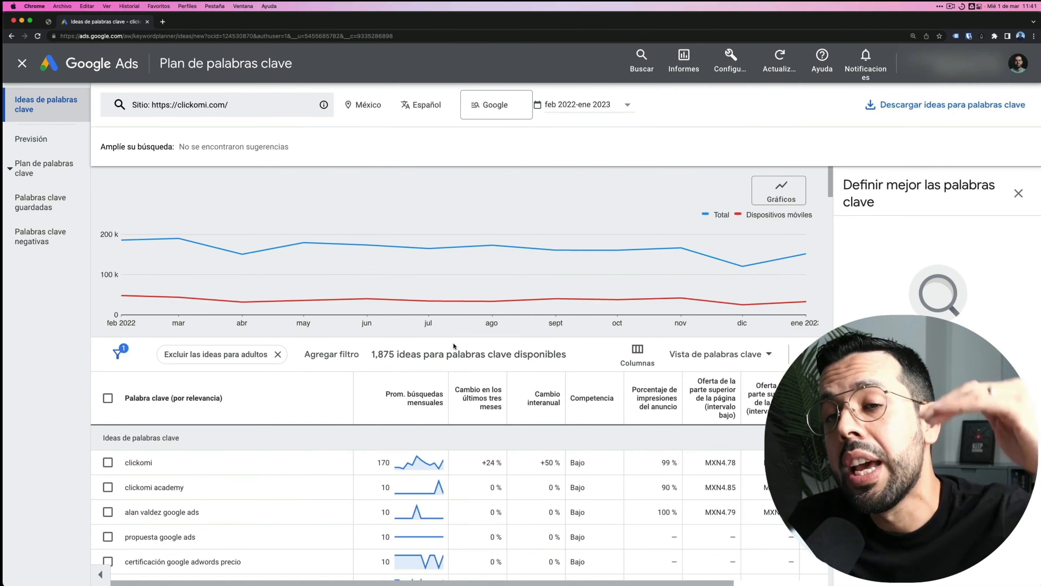
# Review the keyword ideas for the website, including their monthly searches, competition and bid columns
pyautogui.scroll(-5, 453, 347)
pyautogui.scroll(-5, 453, 353)
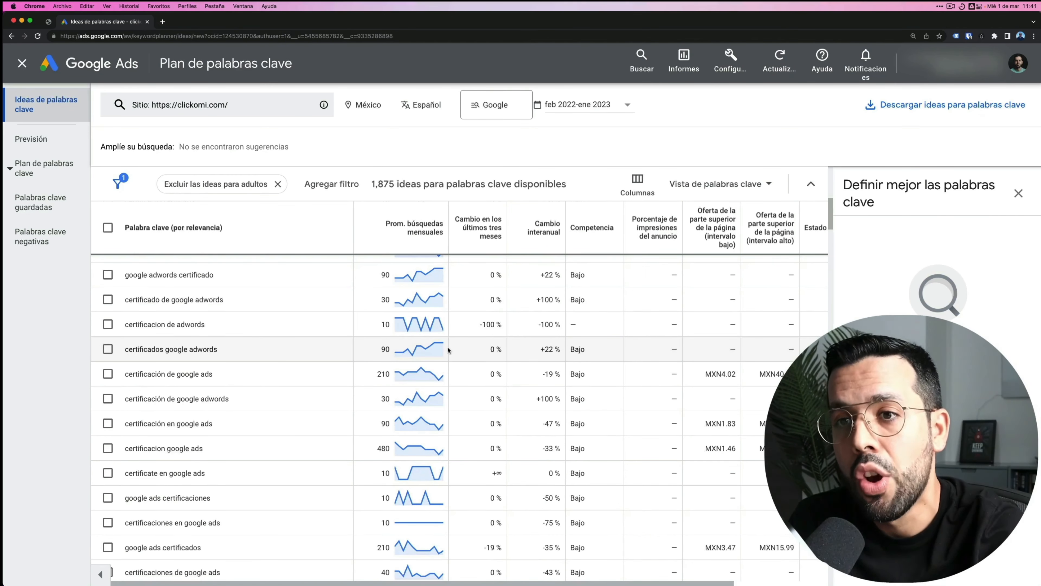
pyautogui.scroll(-8, 447, 349)
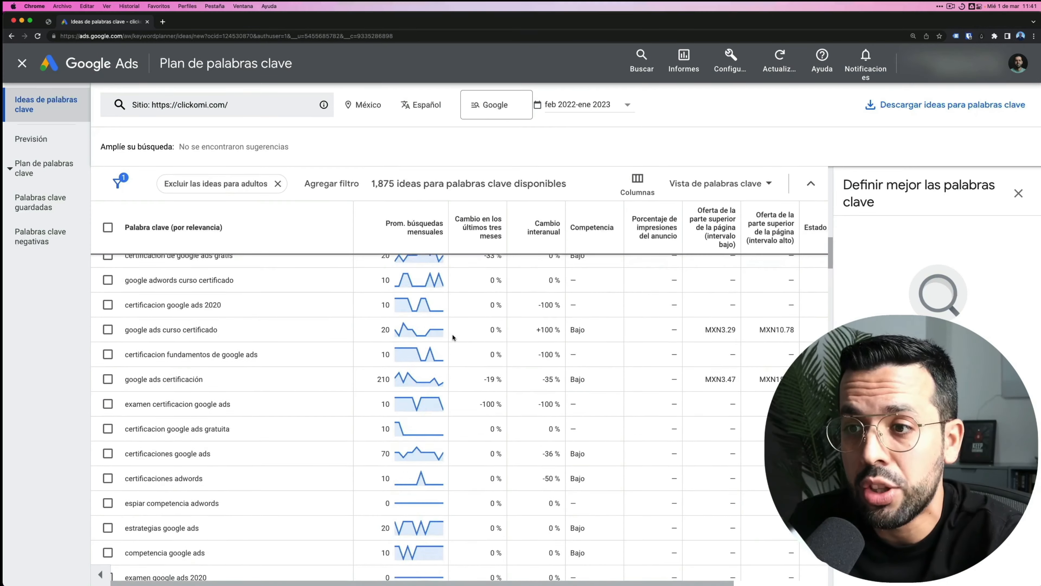
pyautogui.scroll(-12, 451, 352)
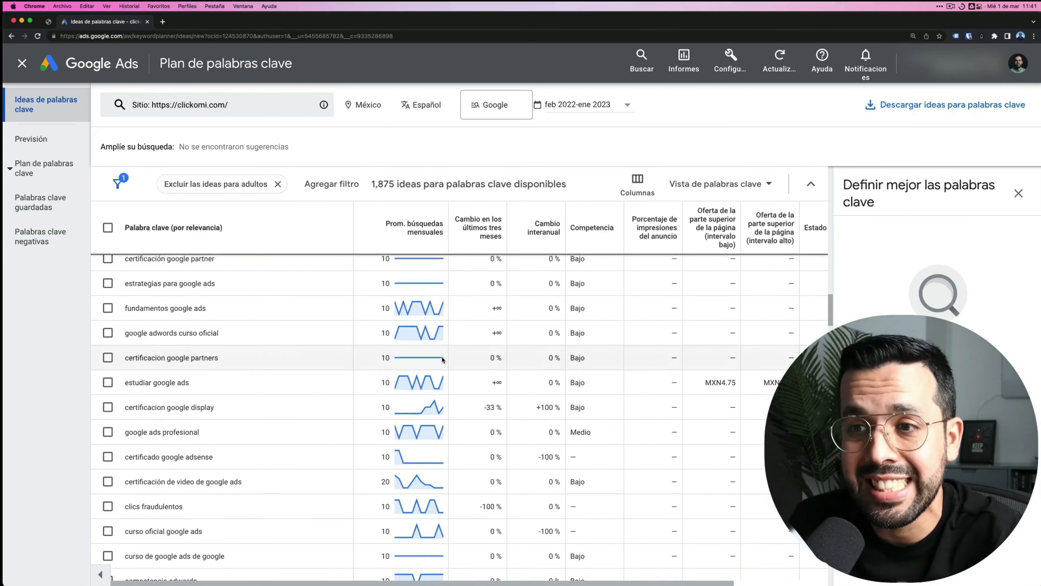
pyautogui.scroll(4, 445, 356)
pyautogui.scroll(20, 451, 357)
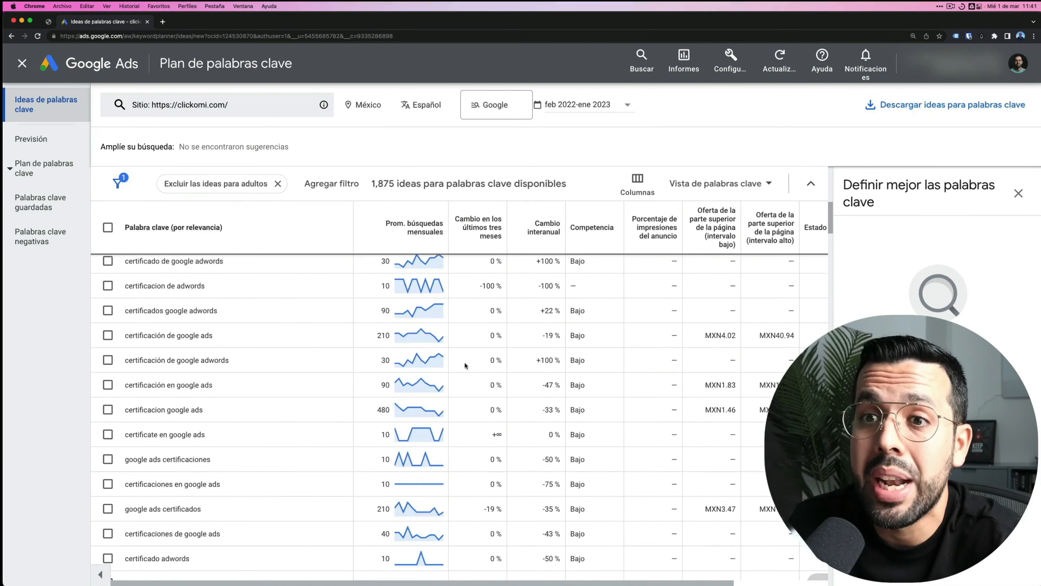
pyautogui.scroll(3, 464, 368)
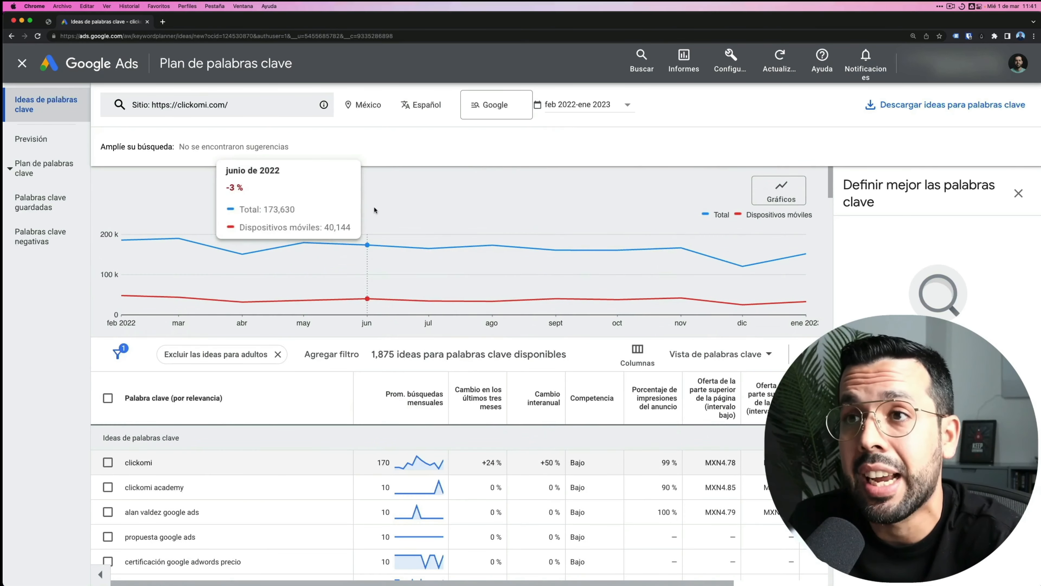
# Leave the website's keyword ideas and begin a new keyword discovery that starts from keywords
pyautogui.click(14, 65)
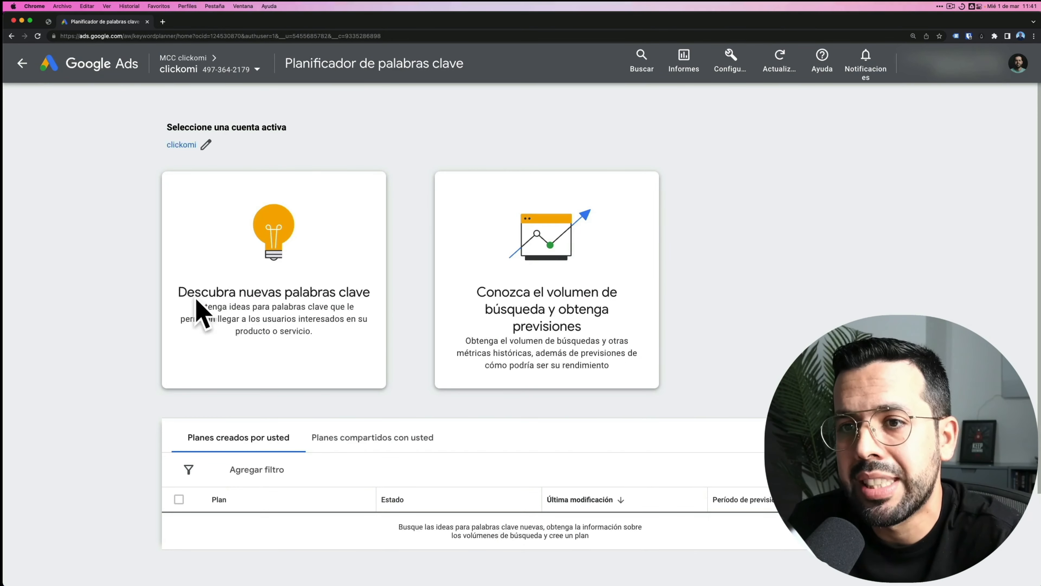
pyautogui.click(275, 265)
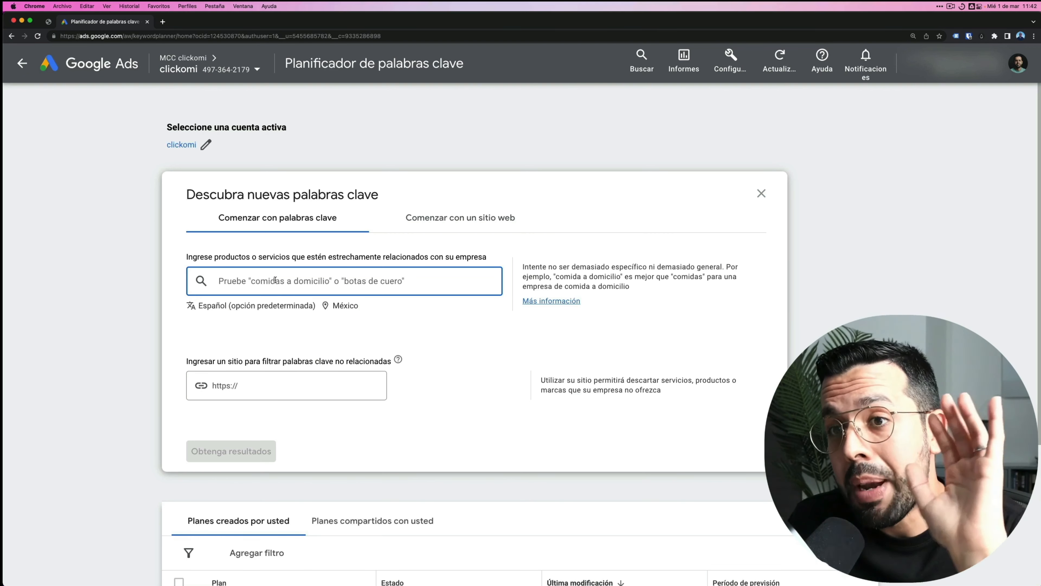
pyautogui.moveTo(218, 256); pyautogui.dragTo(427, 256)
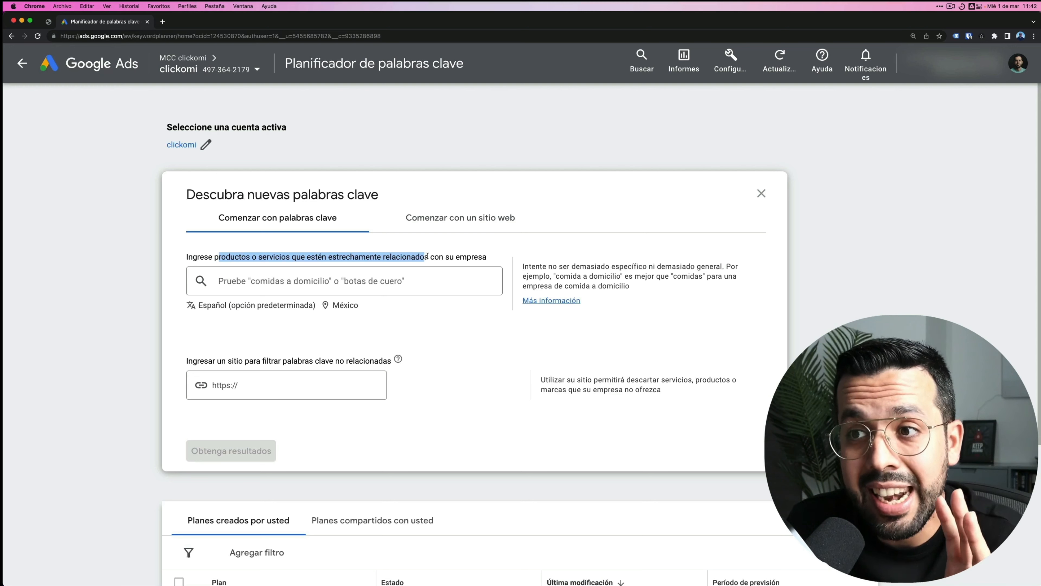
pyautogui.click(429, 256)
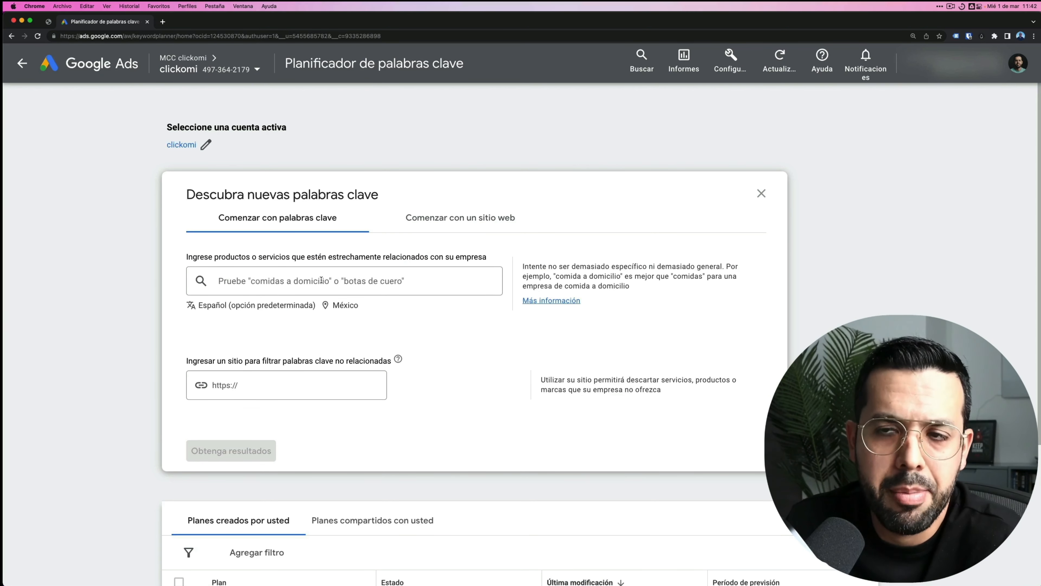
pyautogui.moveTo(185, 254); pyautogui.dragTo(479, 268)
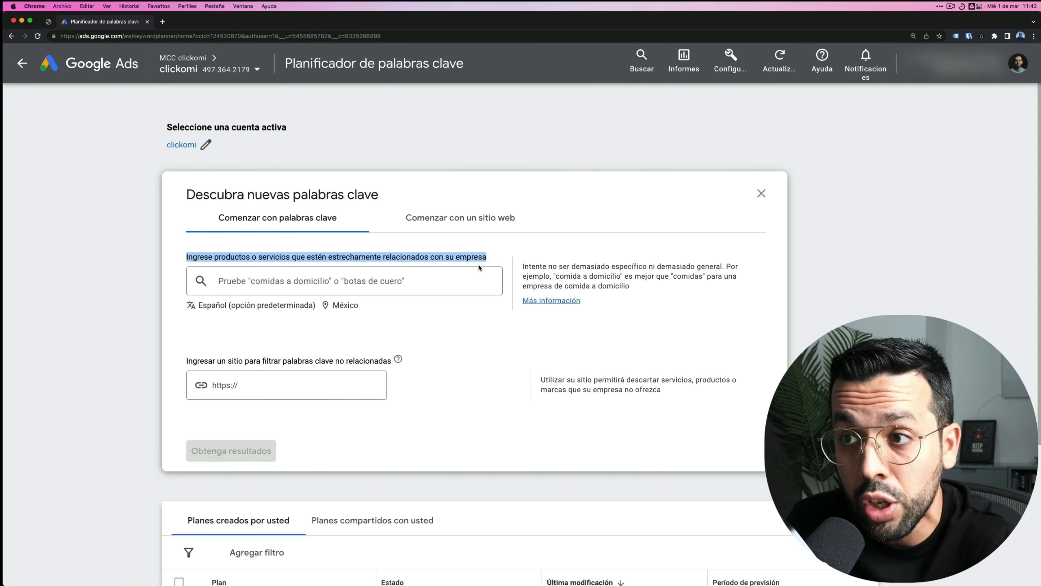
# Enter the seed keywords "agencia de marketing digital", "agencia de publicidad online" and "agencia de redes sociales"
pyautogui.click(342, 275)
pyautogui.write('a')
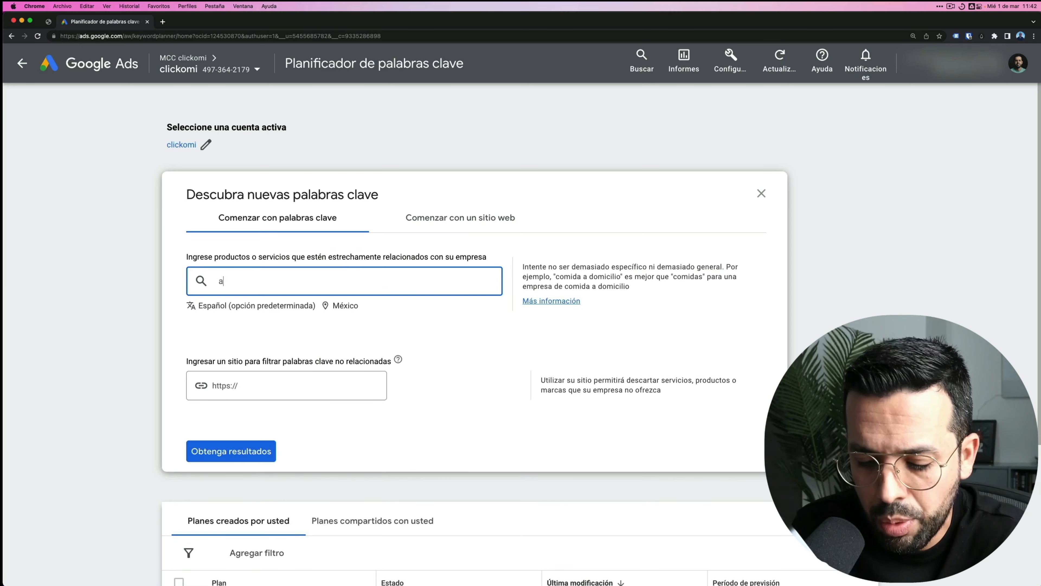
pyautogui.write('gencia de marketing digital')
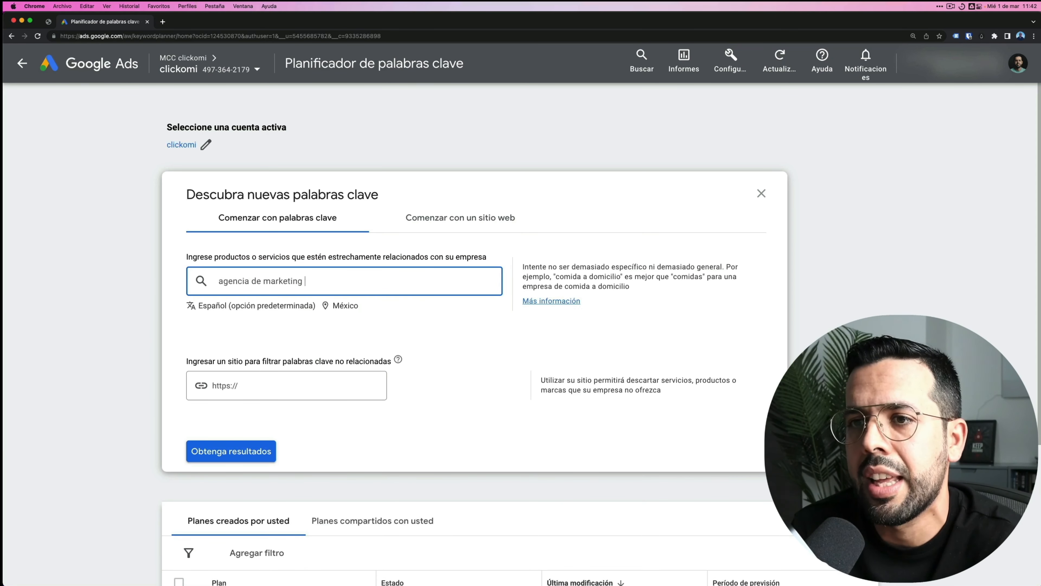
pyautogui.press('Return')
pyautogui.write('agencia de p')
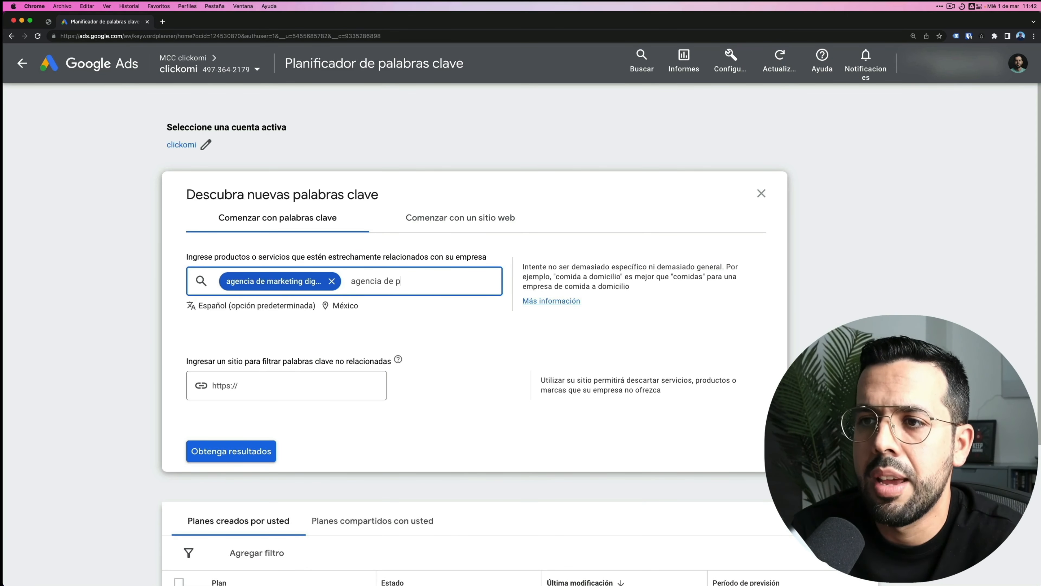
pyautogui.write('ublicidad online,')
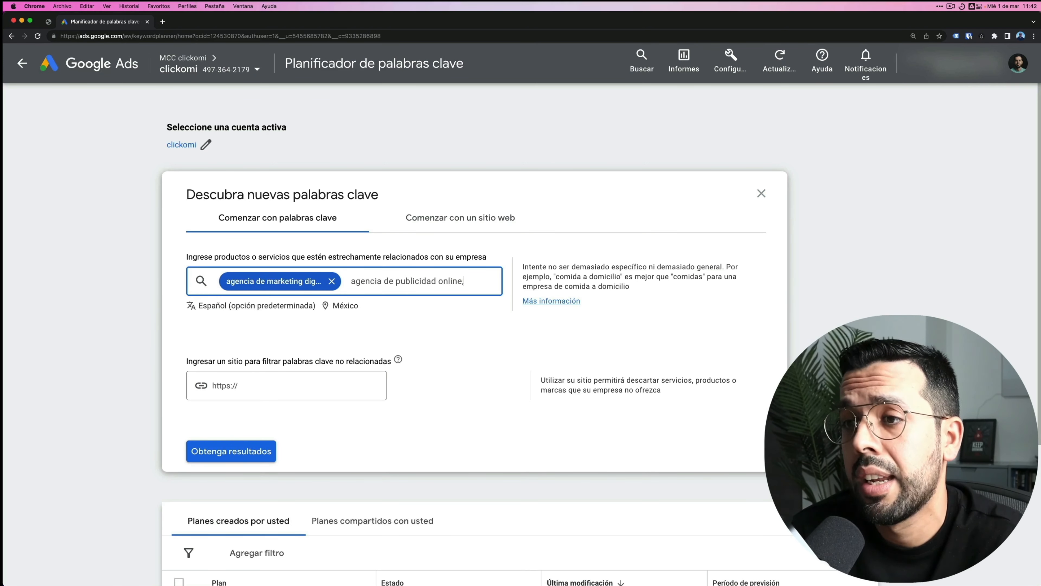
pyautogui.press('Return')
pyautogui.write('agencia de redes sociales')
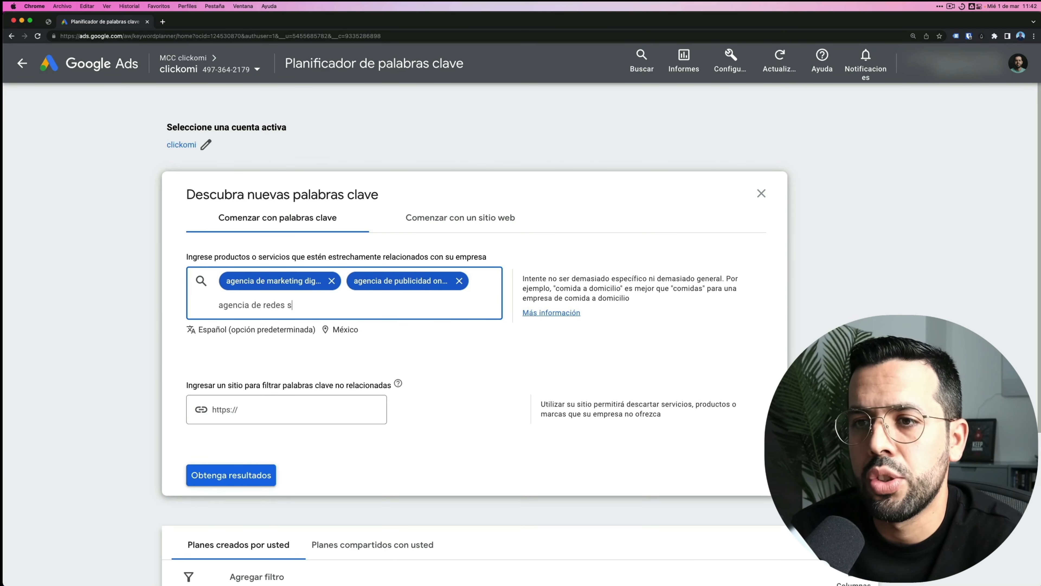
pyautogui.press('Return')
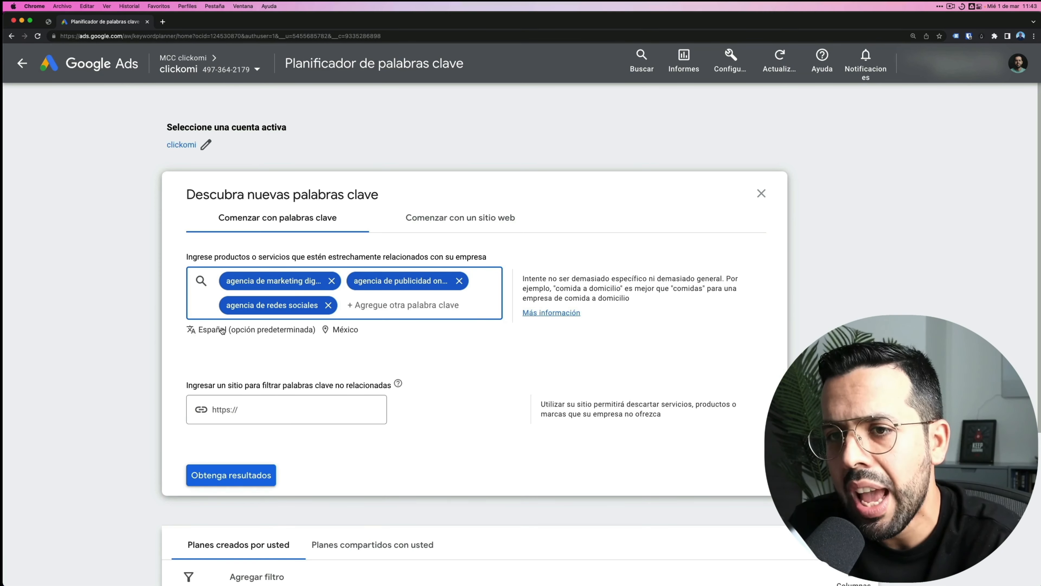
# Add the state Ciudad de México, México to the search's targeted locations
pyautogui.click(346, 332)
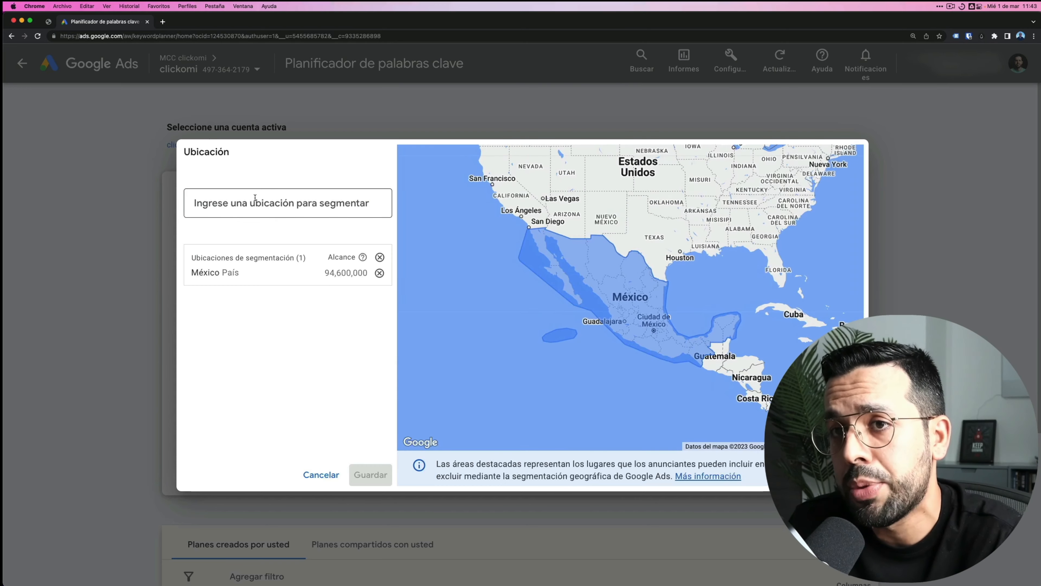
pyautogui.click(223, 208)
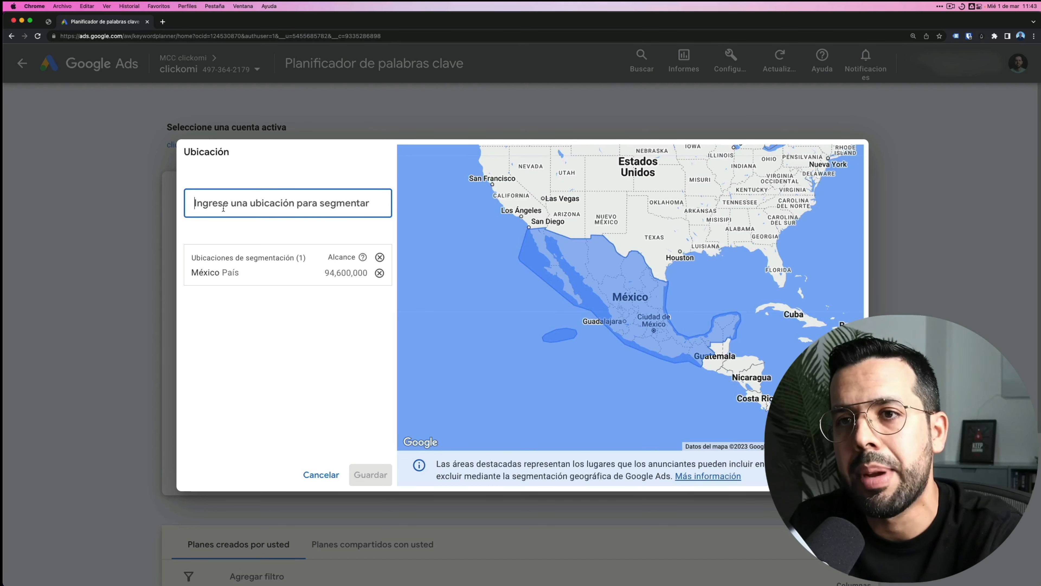
pyautogui.write('ciudad me')
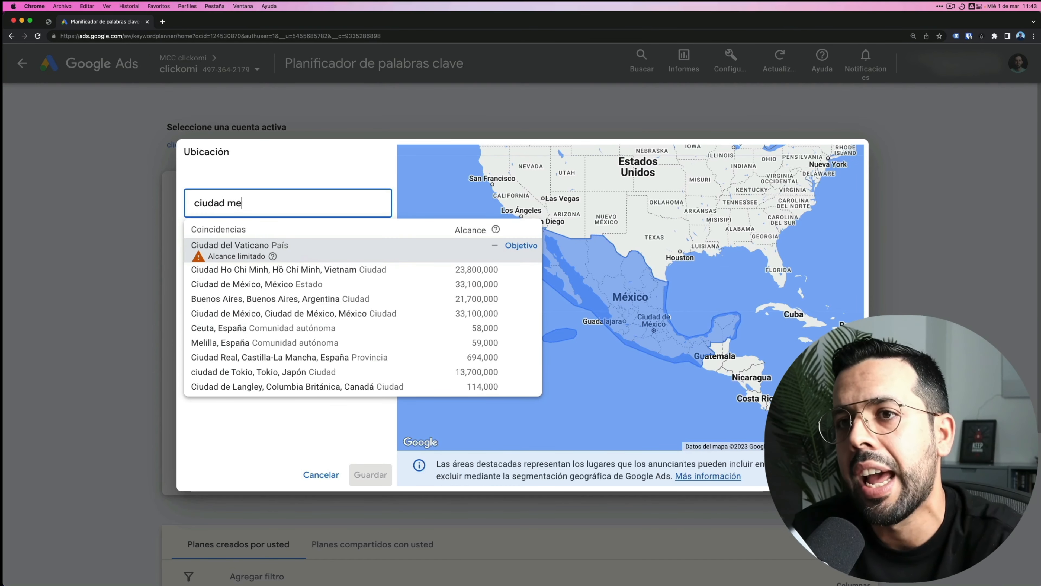
pyautogui.press('BackSpace')
pyautogui.press('BackSpace')
pyautogui.write('de mexico')
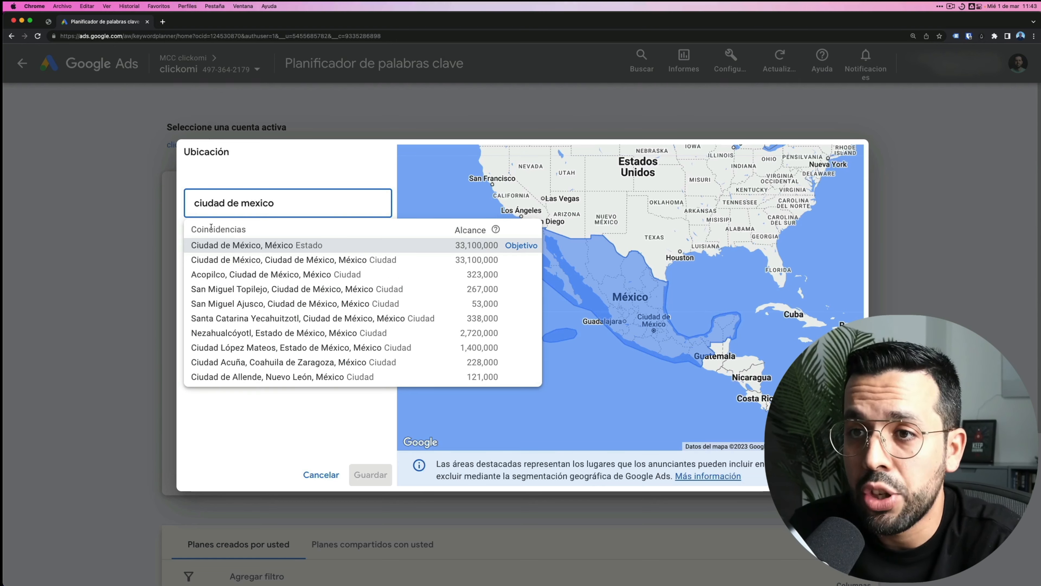
pyautogui.click(538, 246)
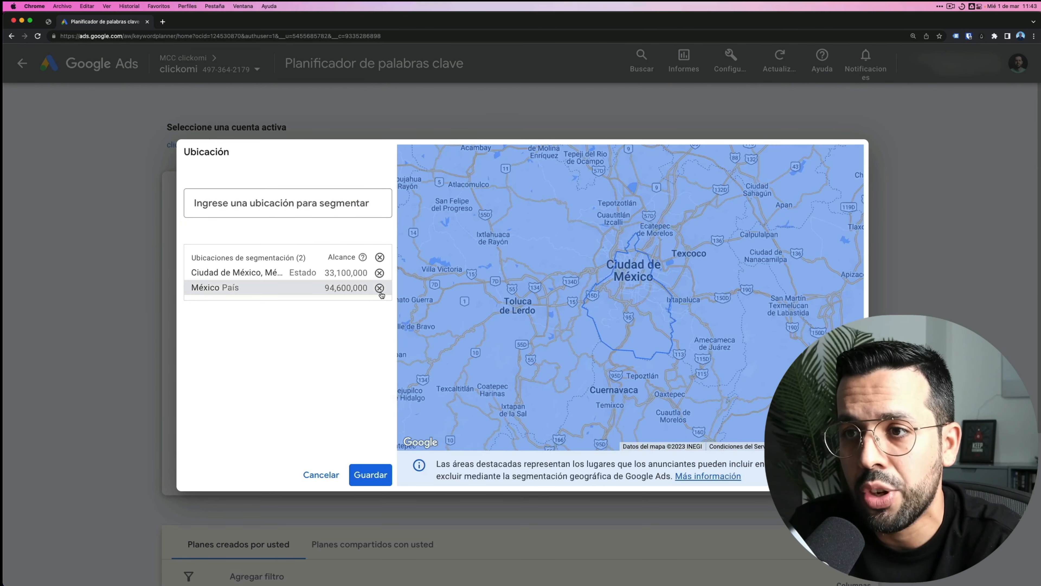
# Remove Ciudad de México from the targeted locations and leave the location settings without saving
pyautogui.click(379, 288)
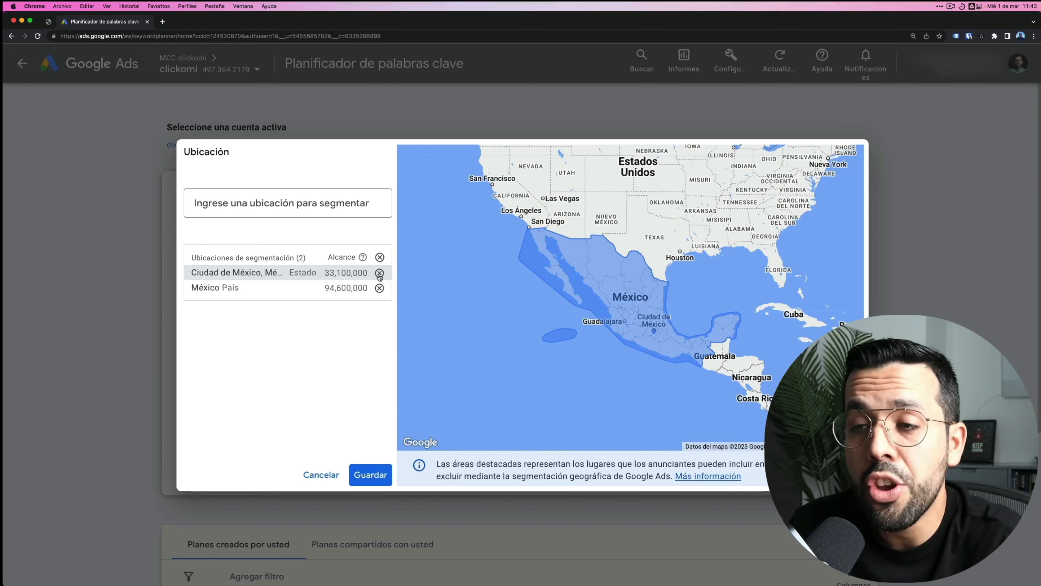
pyautogui.click(379, 273)
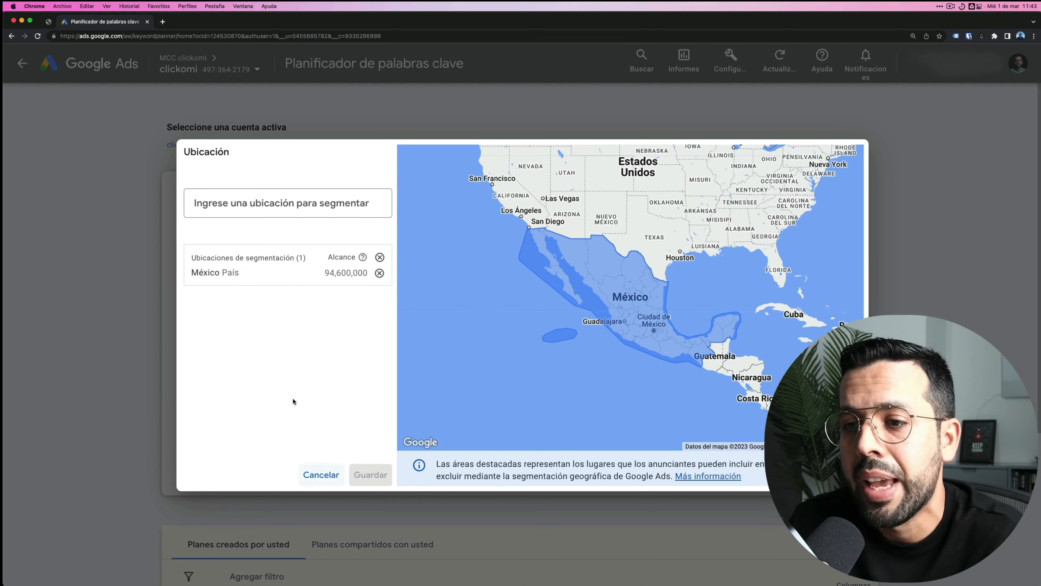
pyautogui.click(321, 475)
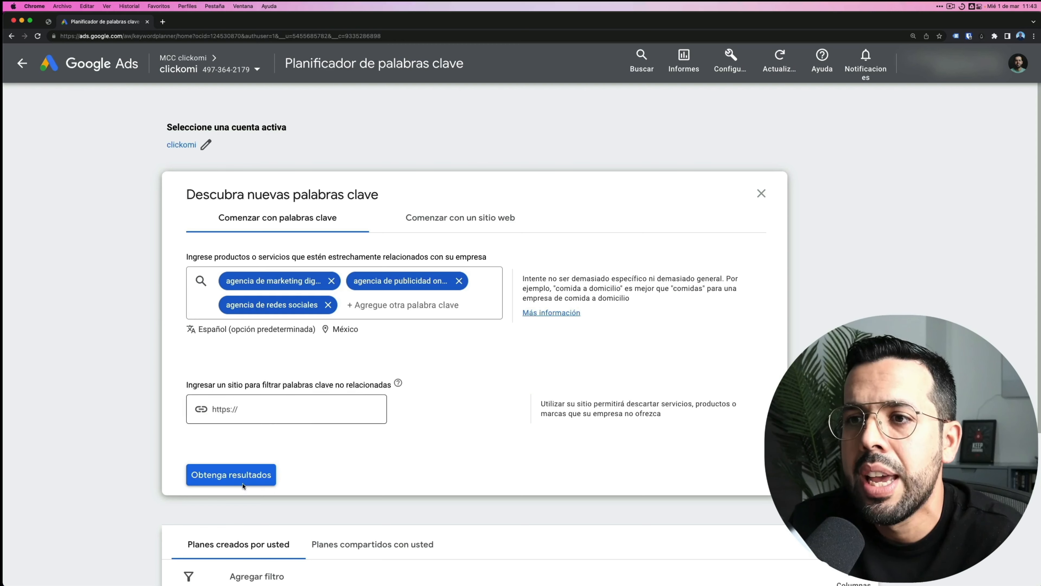
pyautogui.scroll(-3, 443, 341)
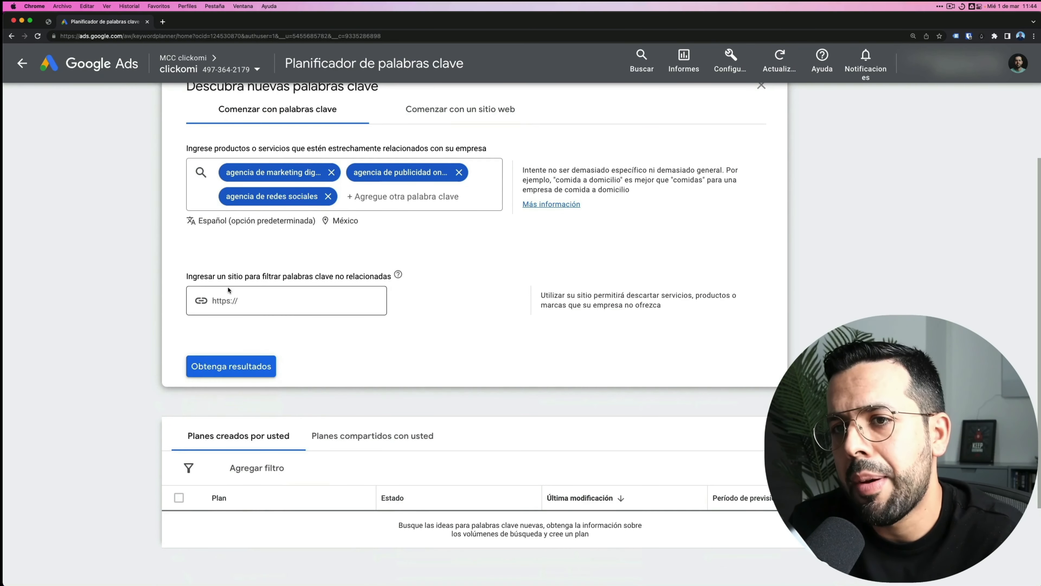
pyautogui.moveTo(187, 276); pyautogui.dragTo(249, 277)
pyautogui.click(258, 278)
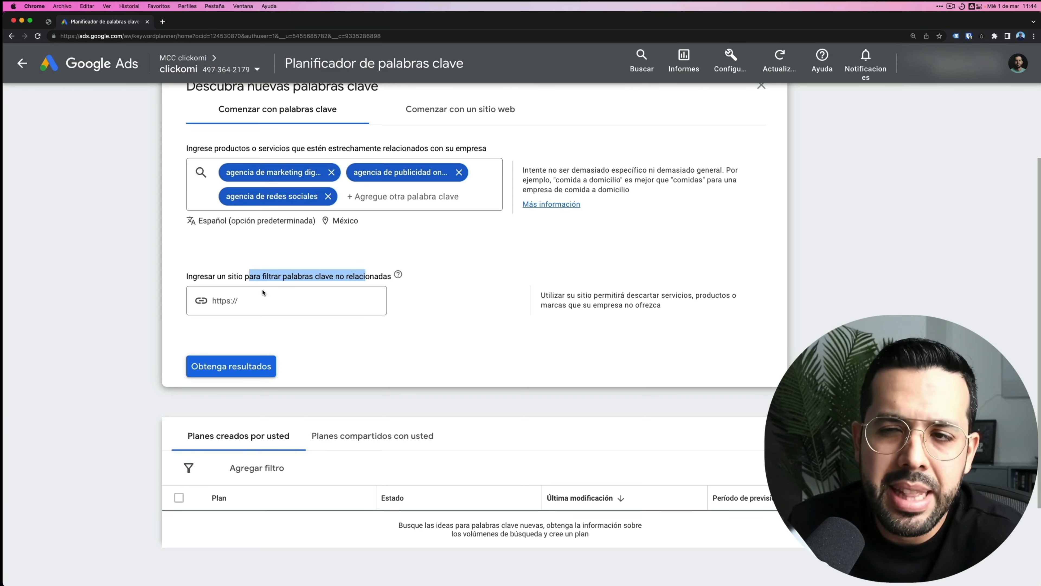
pyautogui.scroll(1, 457, 308)
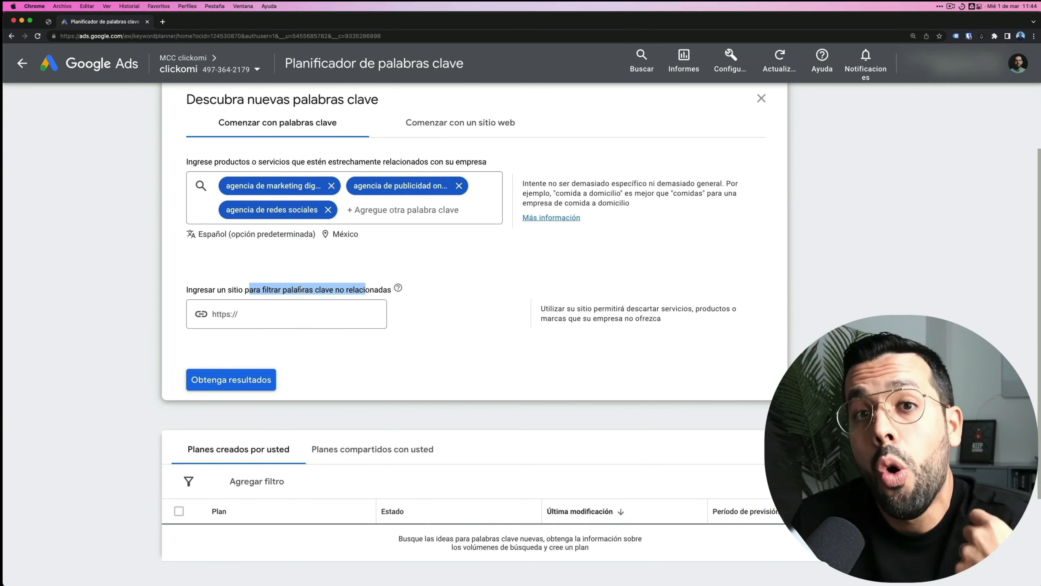
# Get keyword ideas for the three agency seed keywords in México, without entering a website to filter them
pyautogui.scroll(2, 377, 284)
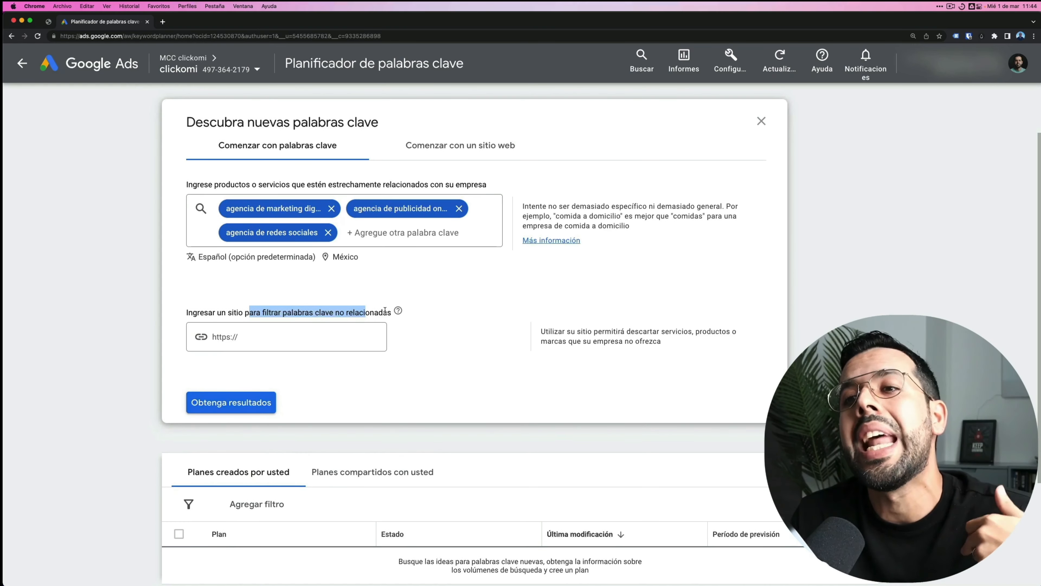
pyautogui.click(450, 303)
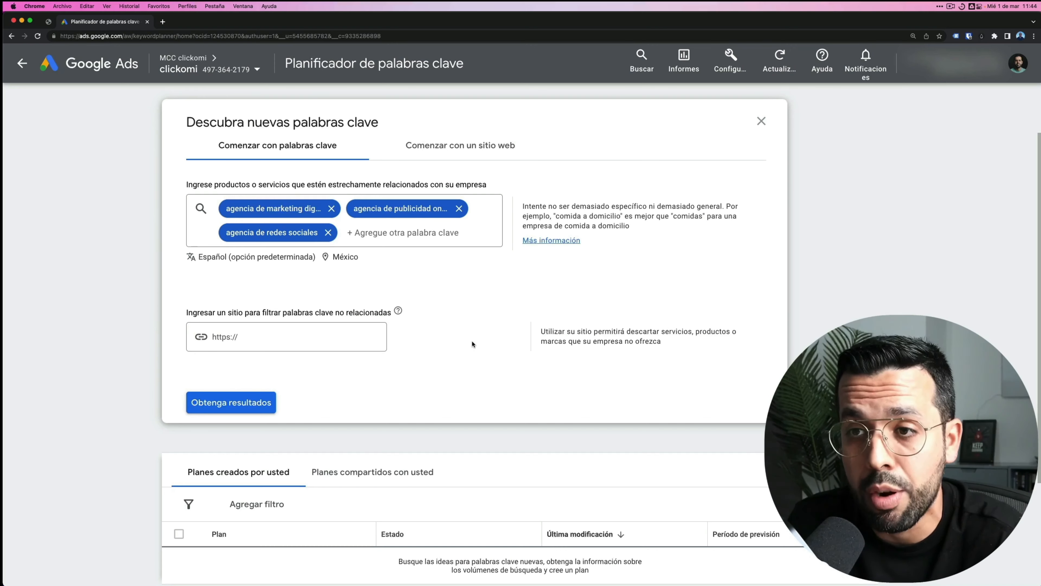
pyautogui.scroll(2, 472, 328)
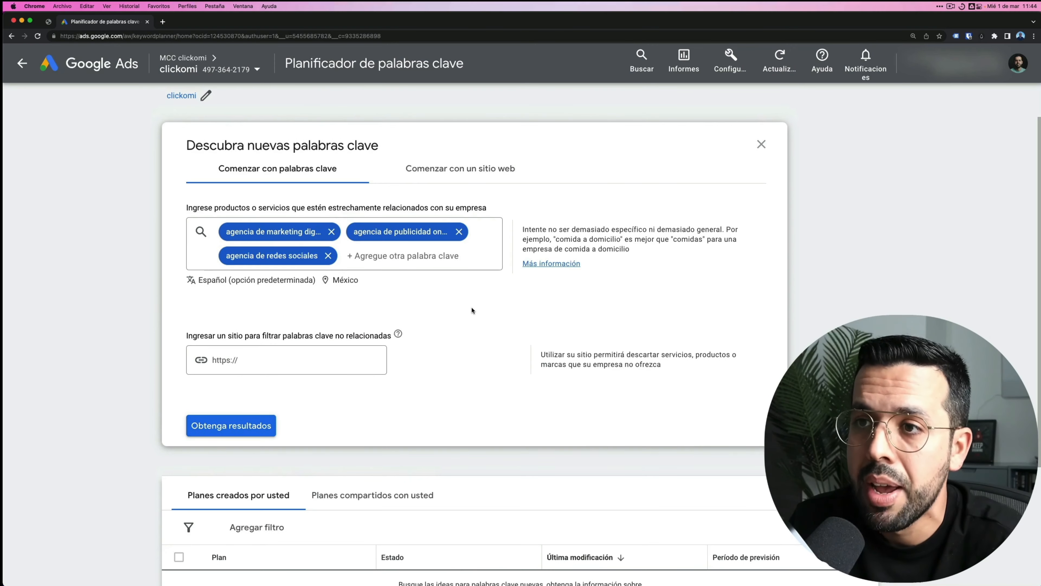
pyautogui.click(233, 426)
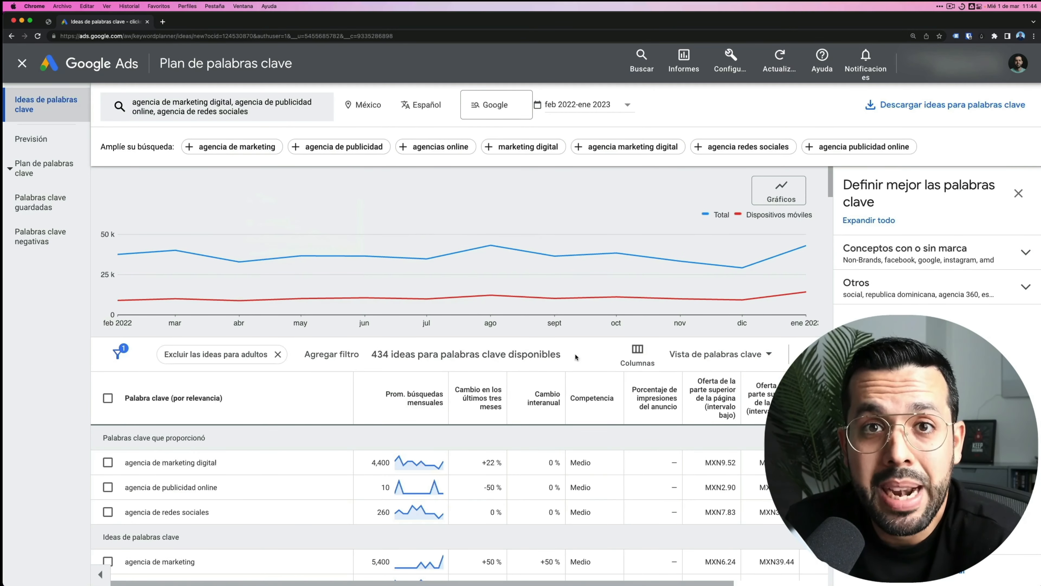
# Examine the rows of the provided keywords, including "agencia de marketing digital" and "agencia de publicidad online"
pyautogui.scroll(-3, 549, 390)
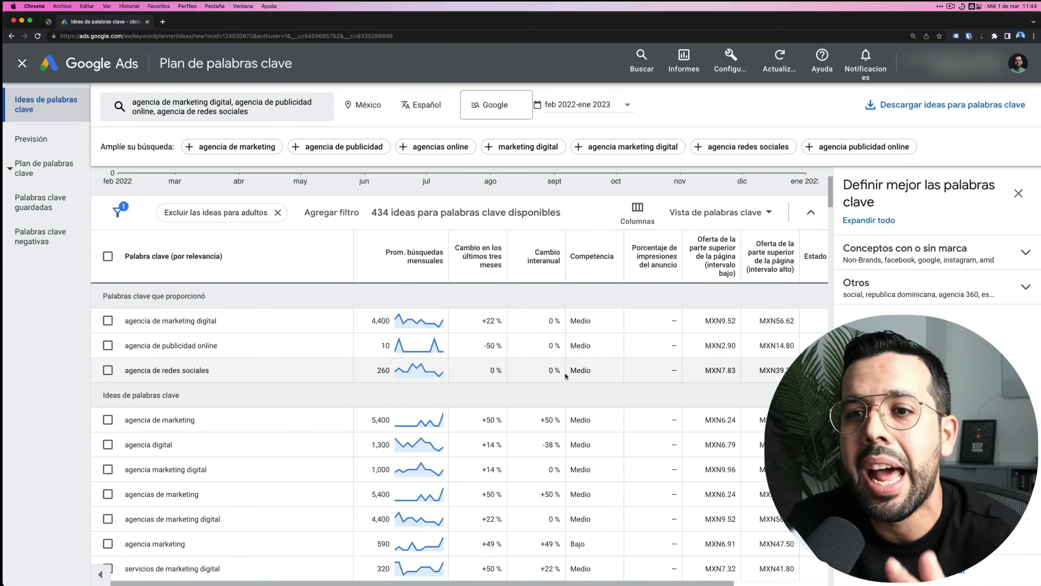
pyautogui.scroll(1, 565, 372)
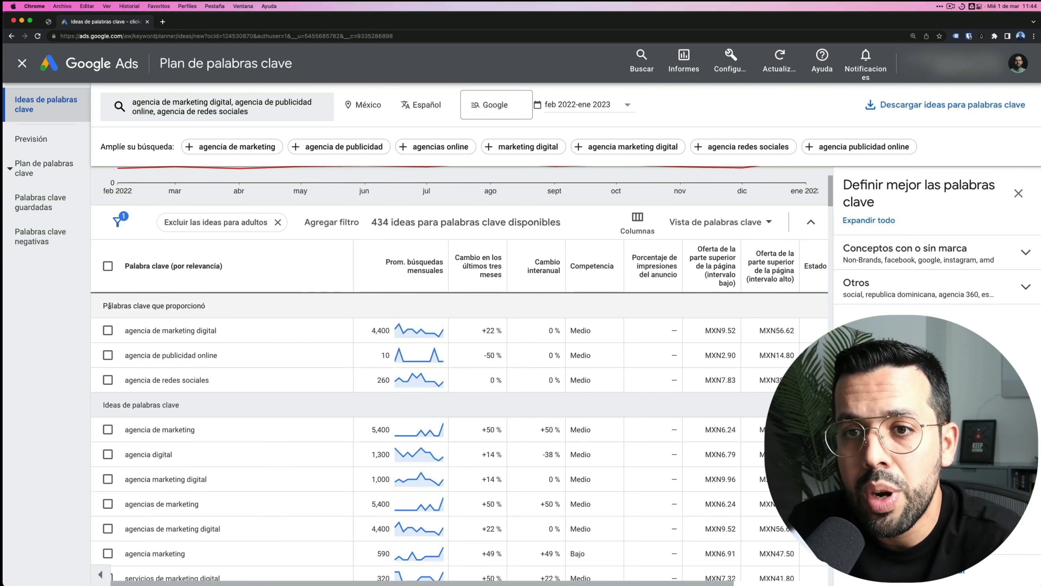
pyautogui.moveTo(103, 306); pyautogui.dragTo(229, 314)
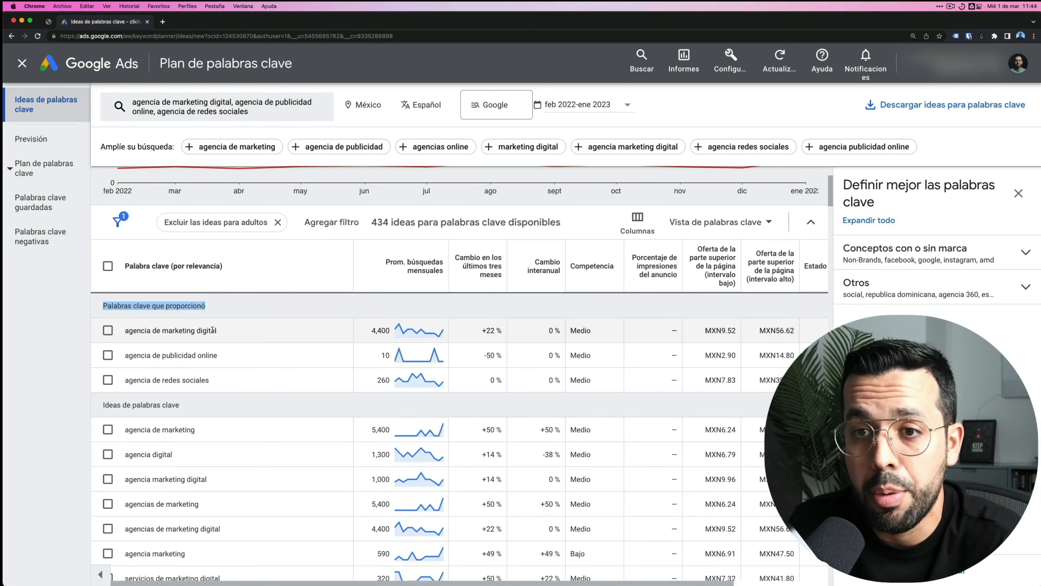
pyautogui.click(105, 316)
pyautogui.click(108, 331)
pyautogui.click(108, 356)
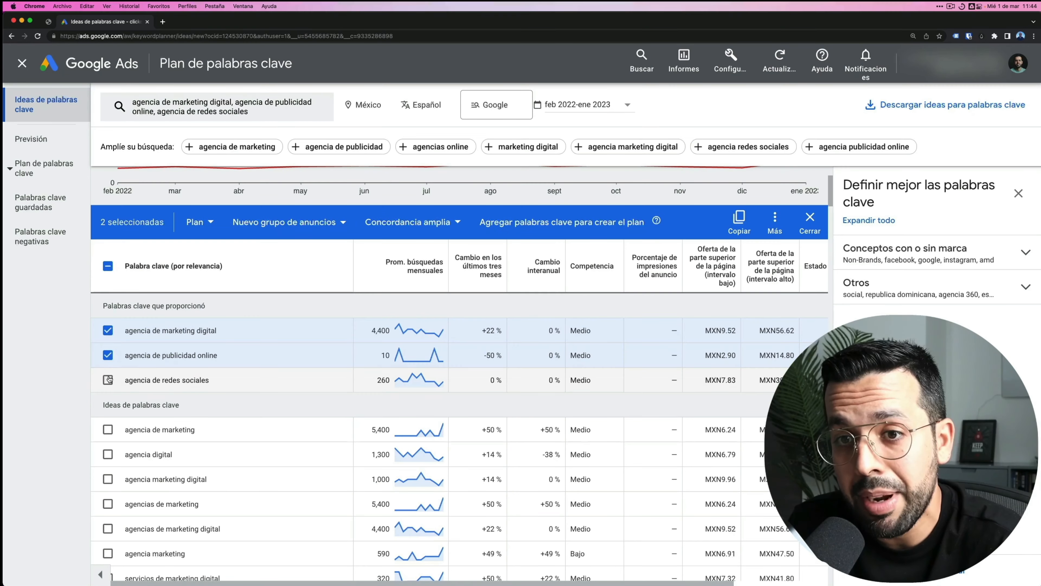
pyautogui.click(107, 355)
pyautogui.click(107, 330)
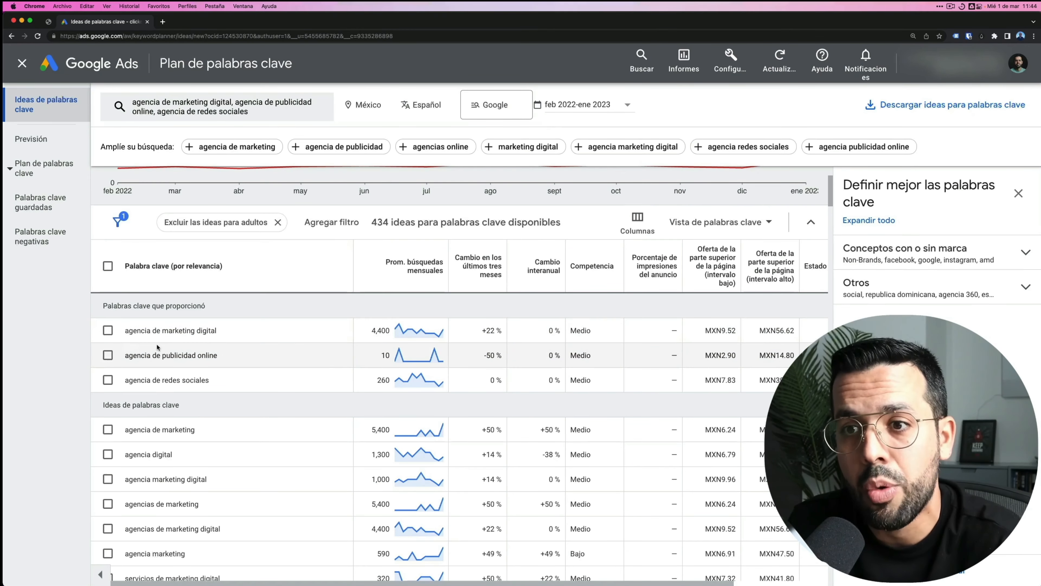
# Look through the list of suggested keyword ideas and return to the provided keywords
pyautogui.scroll(-10, 413, 365)
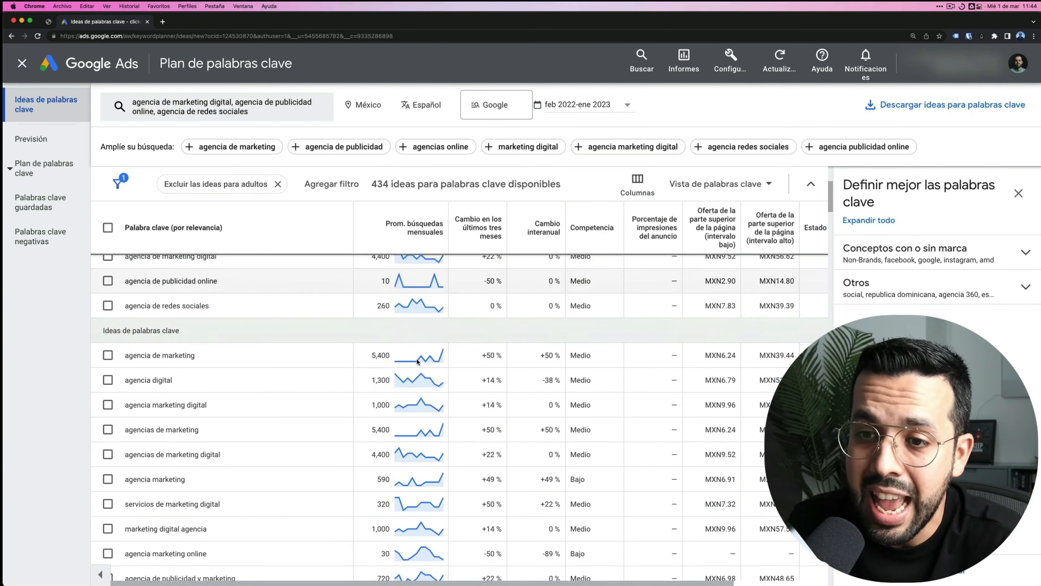
pyautogui.scroll(-15, 413, 365)
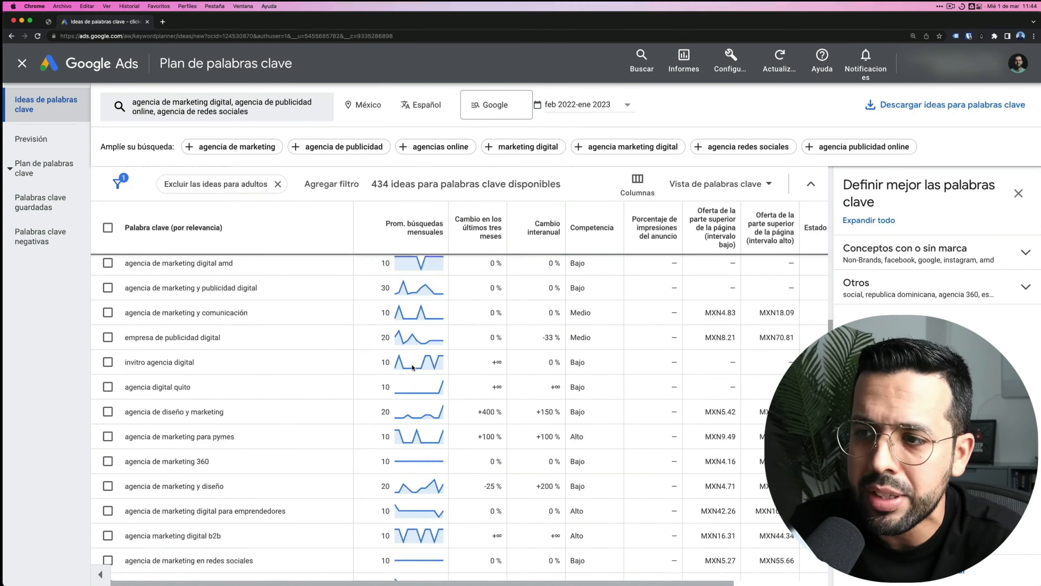
pyautogui.scroll(5, 412, 368)
pyautogui.scroll(-10, 360, 393)
pyautogui.scroll(-15, 360, 393)
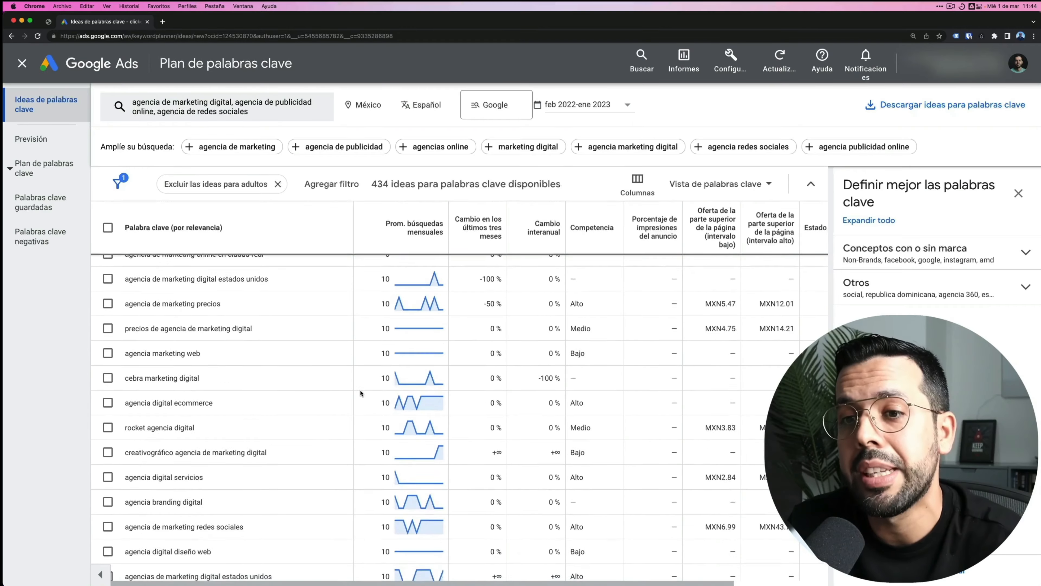
pyautogui.scroll(20, 364, 395)
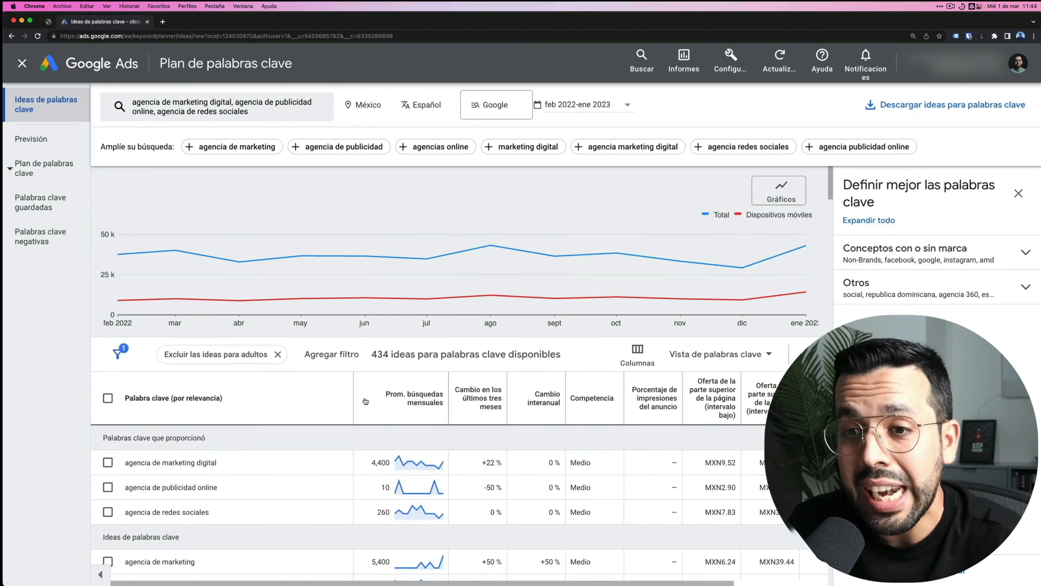
pyautogui.click(107, 462)
pyautogui.click(110, 487)
pyautogui.click(109, 512)
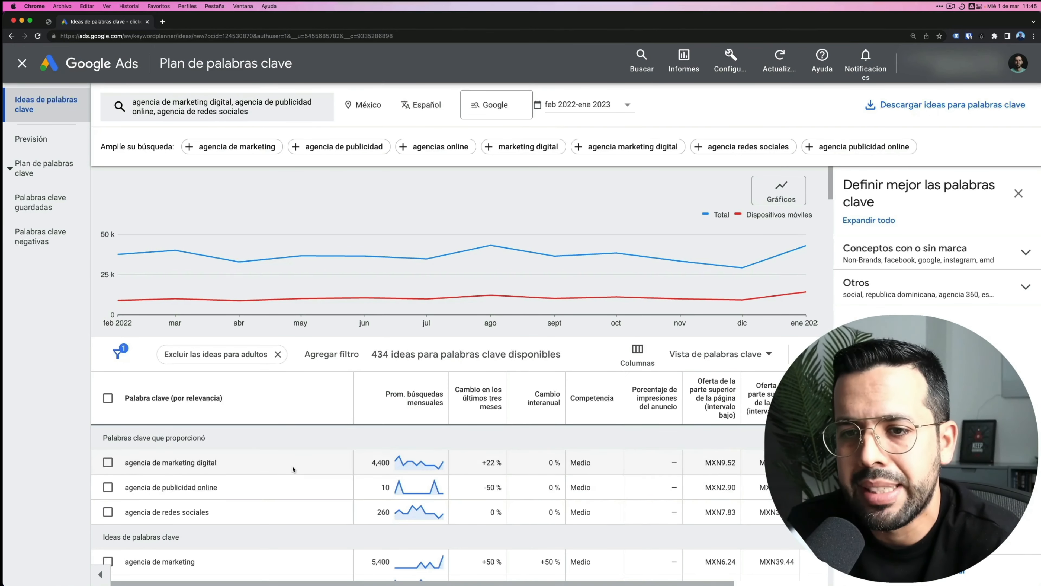
pyautogui.scroll(-1, 292, 468)
pyautogui.click(110, 443)
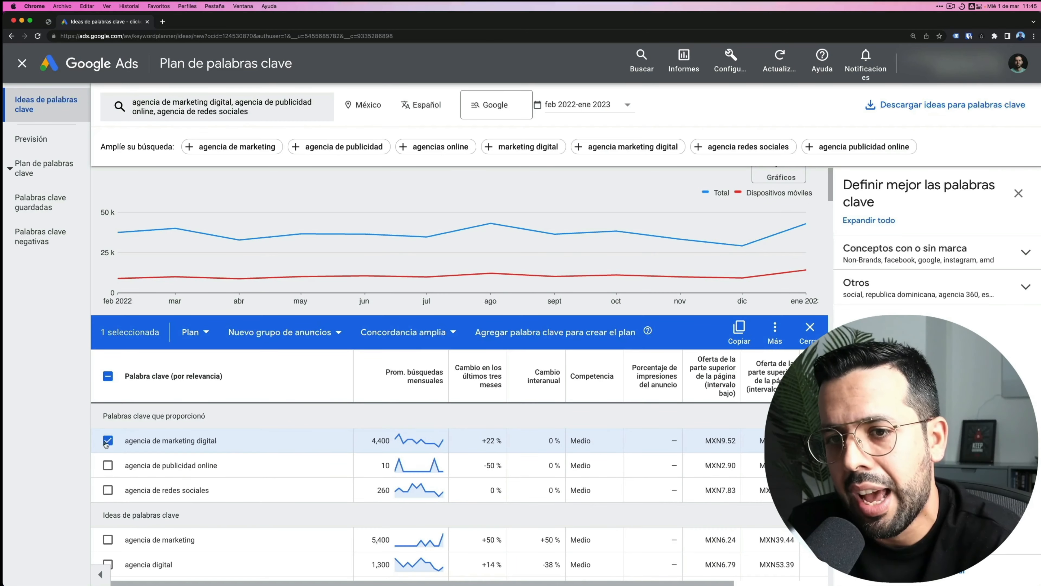
pyautogui.click(108, 441)
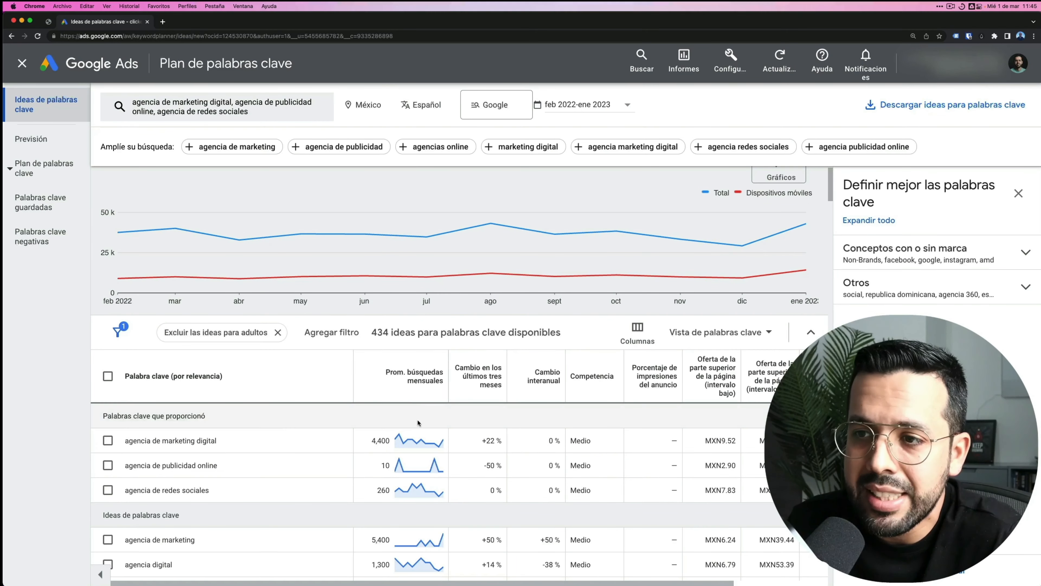
# Read the average monthly searches explanation and compare the search volumes and trends of the three provided keywords
pyautogui.moveTo(407, 376)
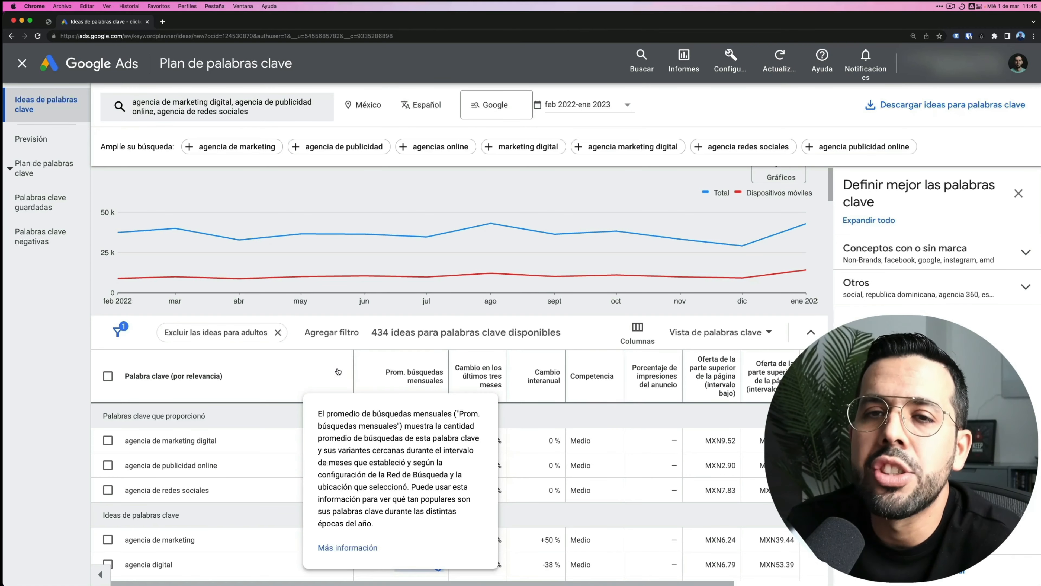
pyautogui.scroll(-2, 395, 447)
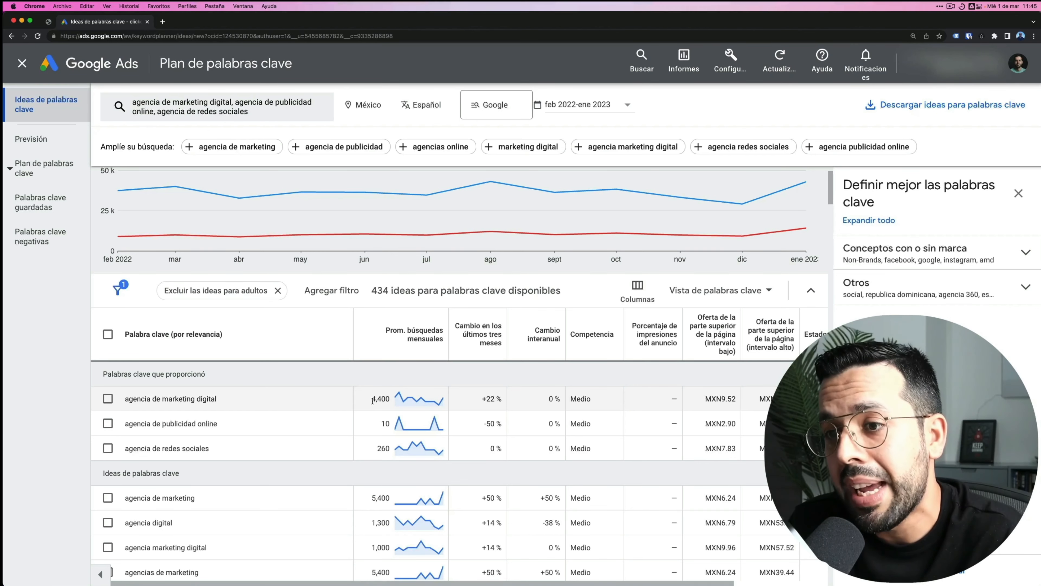
pyautogui.moveTo(373, 400); pyautogui.dragTo(387, 402)
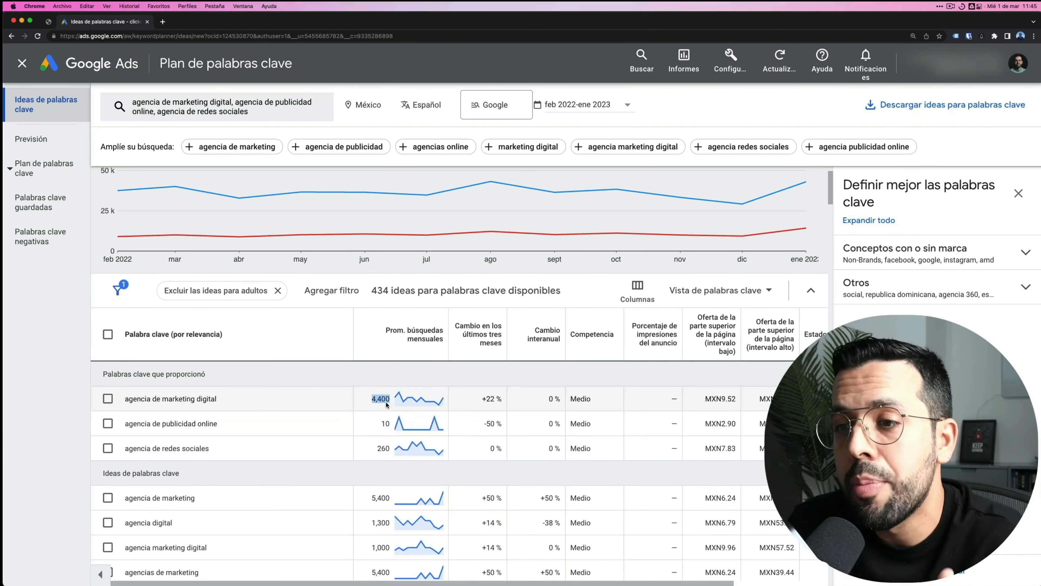
pyautogui.click(107, 398)
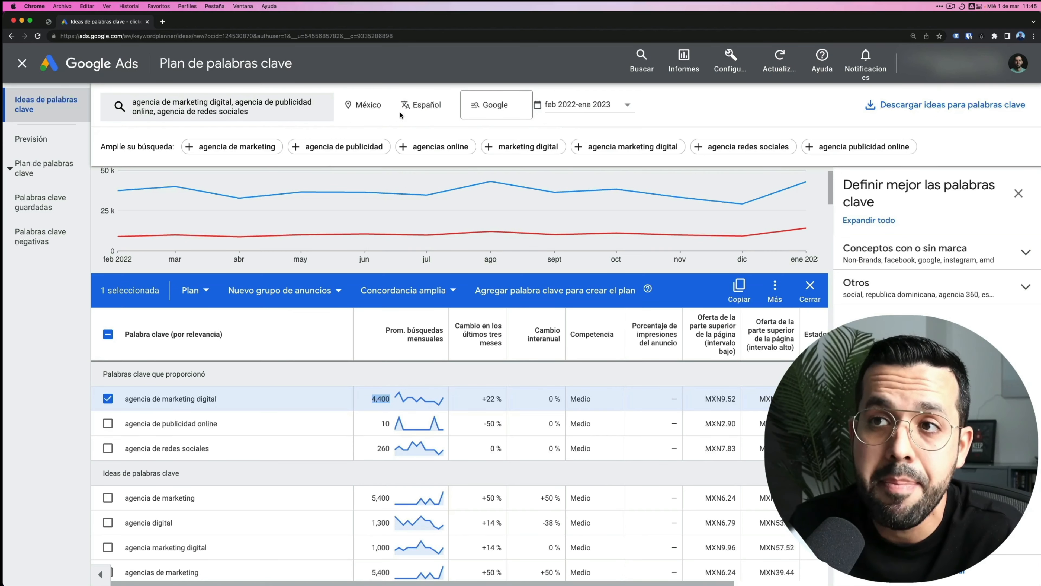
pyautogui.click(107, 399)
pyautogui.moveTo(127, 426); pyautogui.dragTo(217, 425)
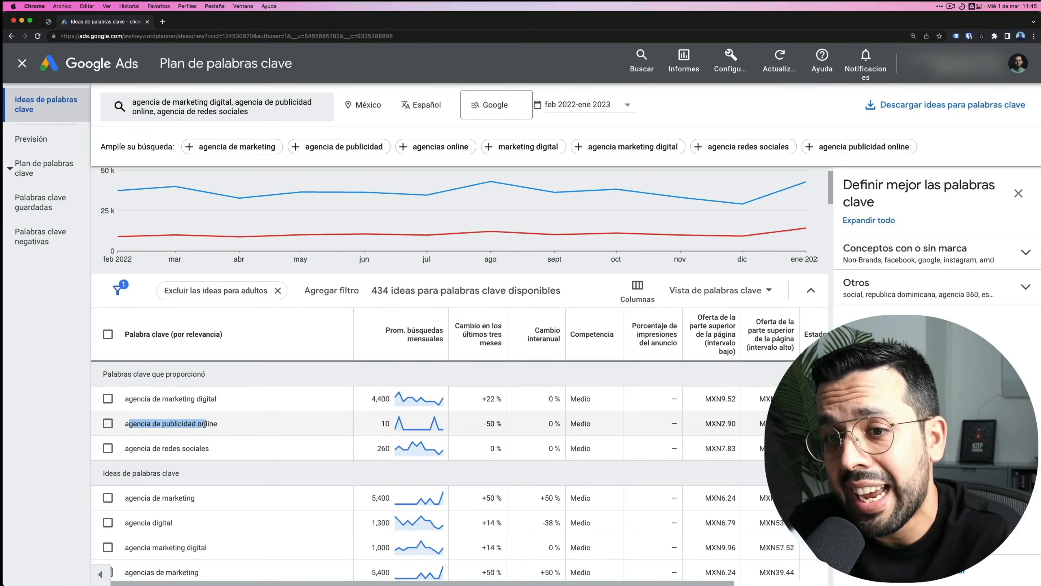
pyautogui.click(220, 430)
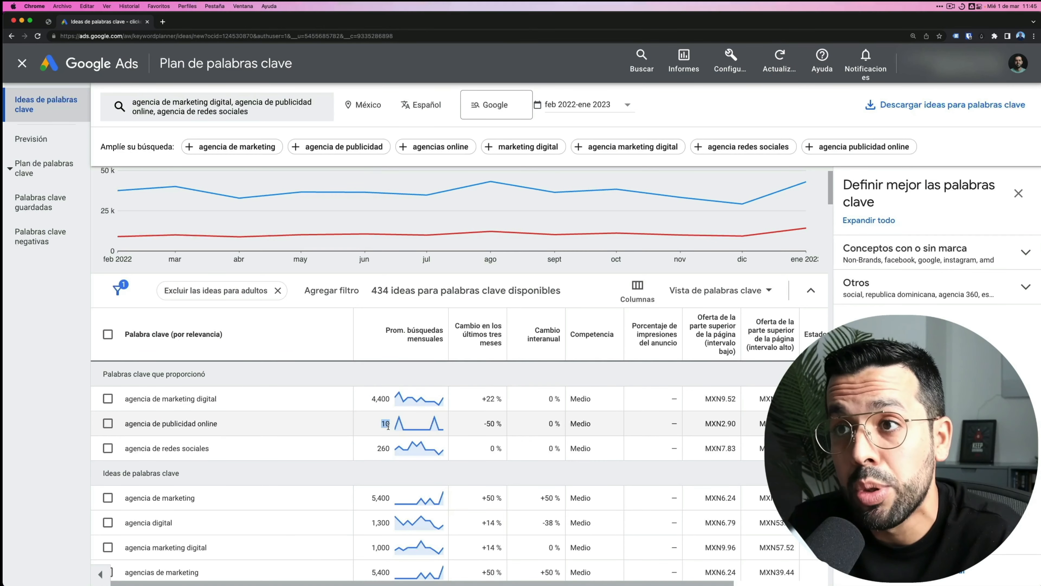
pyautogui.click(107, 448)
pyautogui.click(107, 448)
pyautogui.doubleClick(387, 448)
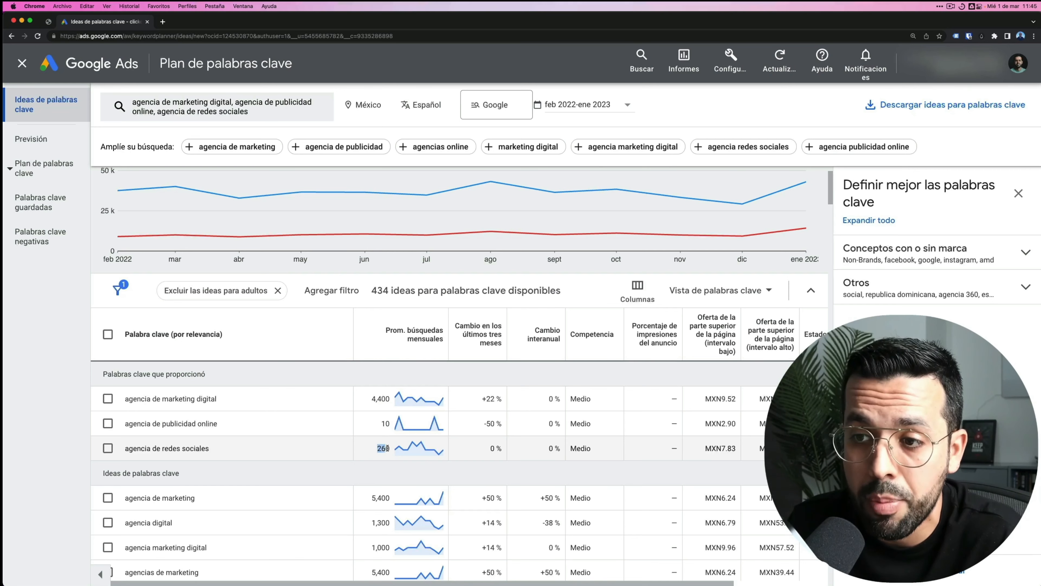
pyautogui.click(374, 398)
pyautogui.moveTo(419, 402)
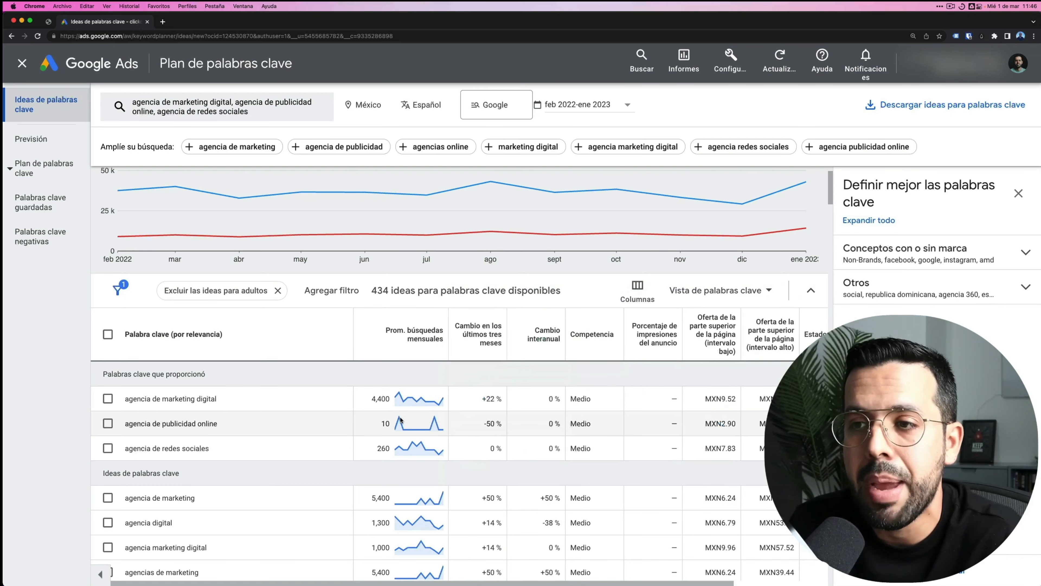
# Examine the three-month and year-over-year change columns, comparing the three-month change for "agencia de marketing digital" and "agencia de publicidad online"
pyautogui.moveTo(484, 332)
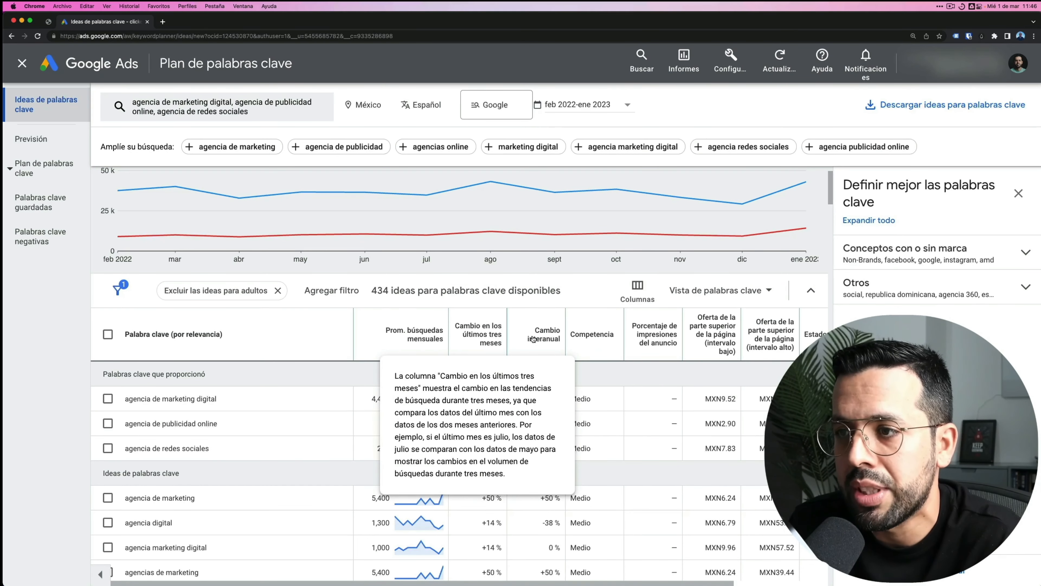
pyautogui.moveTo(543, 338)
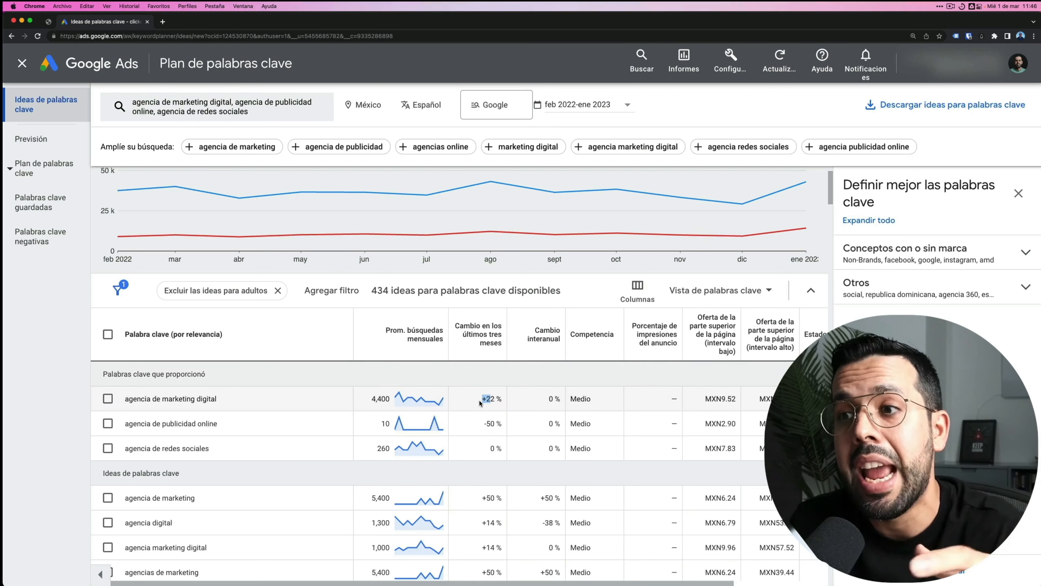
pyautogui.moveTo(483, 398); pyautogui.dragTo(500, 399)
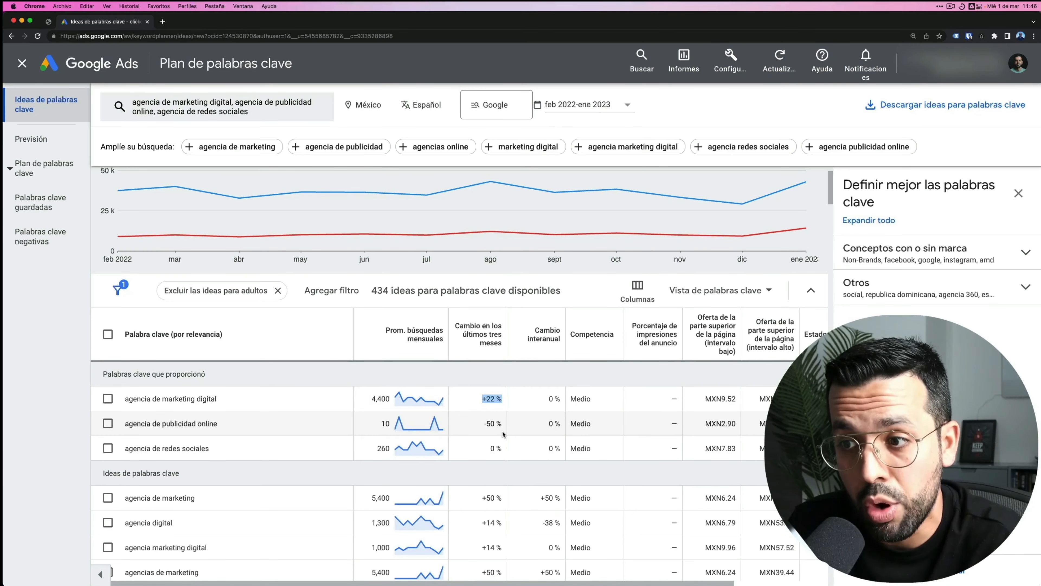
pyautogui.click(483, 429)
pyautogui.moveTo(462, 424); pyautogui.dragTo(499, 424)
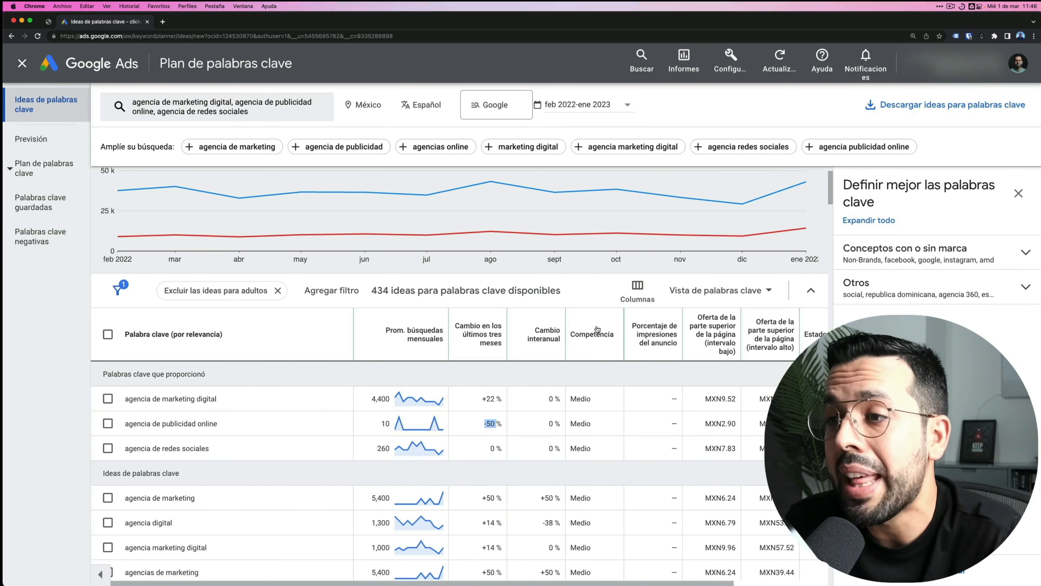
# Check the competition level of the provided keywords
pyautogui.scroll(-1, 595, 369)
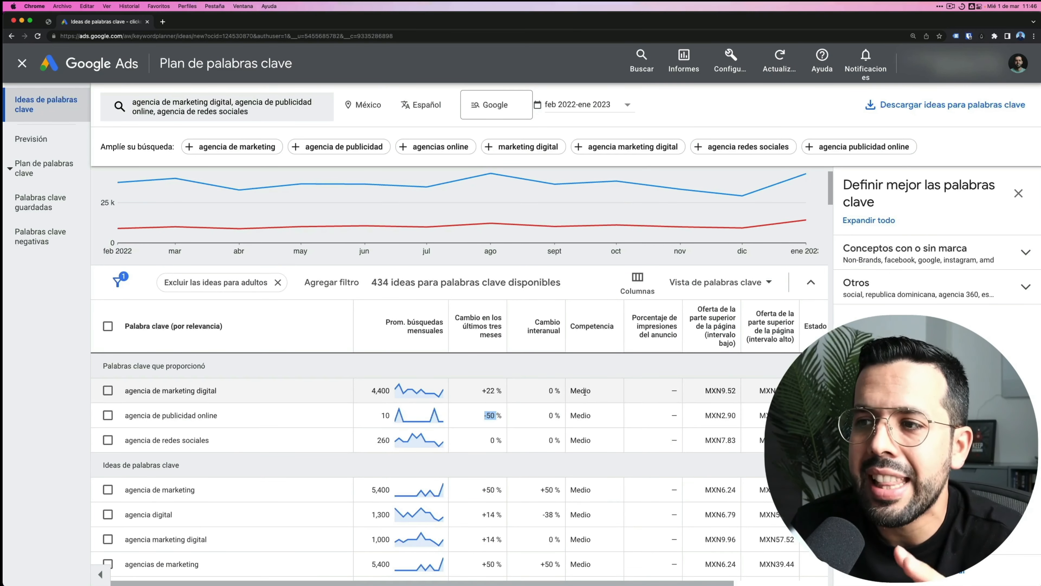
pyautogui.moveTo(571, 391); pyautogui.dragTo(594, 393)
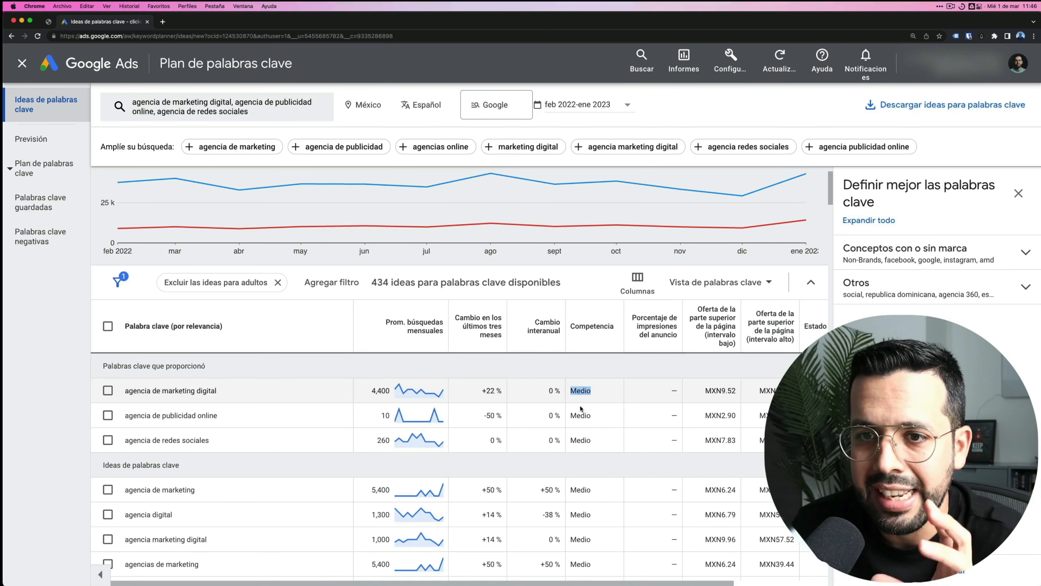
pyautogui.click(582, 389)
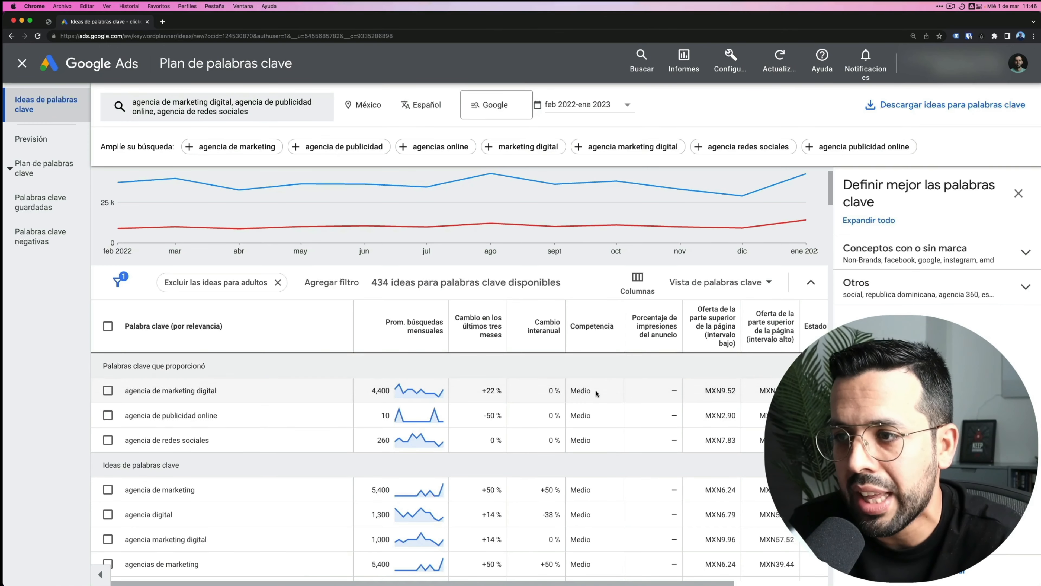
pyautogui.moveTo(584, 426); pyautogui.dragTo(576, 444)
# Find keyword ideas with low competition and select "agencia marketing online"
pyautogui.scroll(-4, 585, 445)
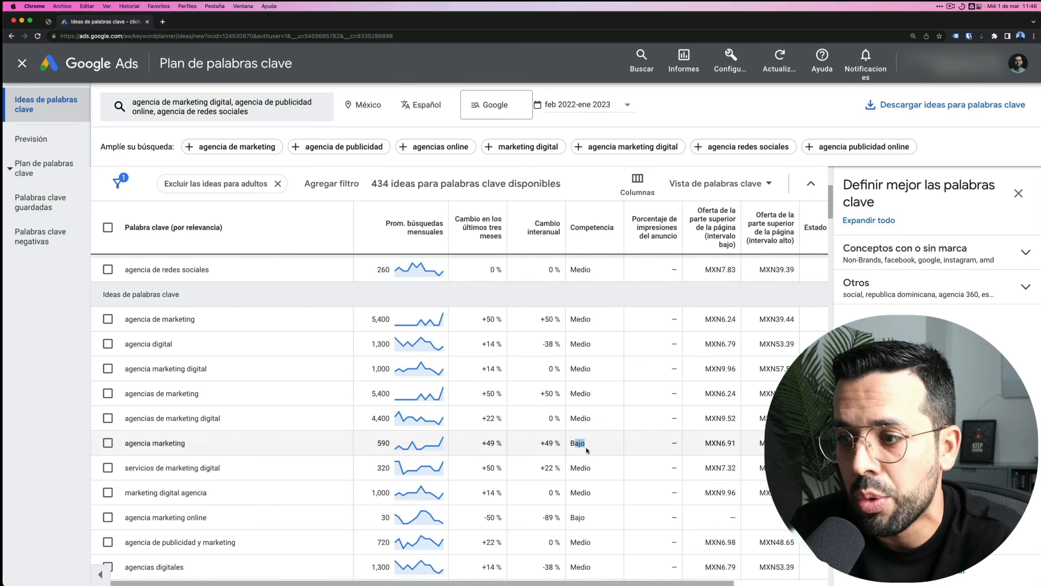
pyautogui.moveTo(573, 524); pyautogui.dragTo(578, 518)
pyautogui.scroll(-3, 596, 516)
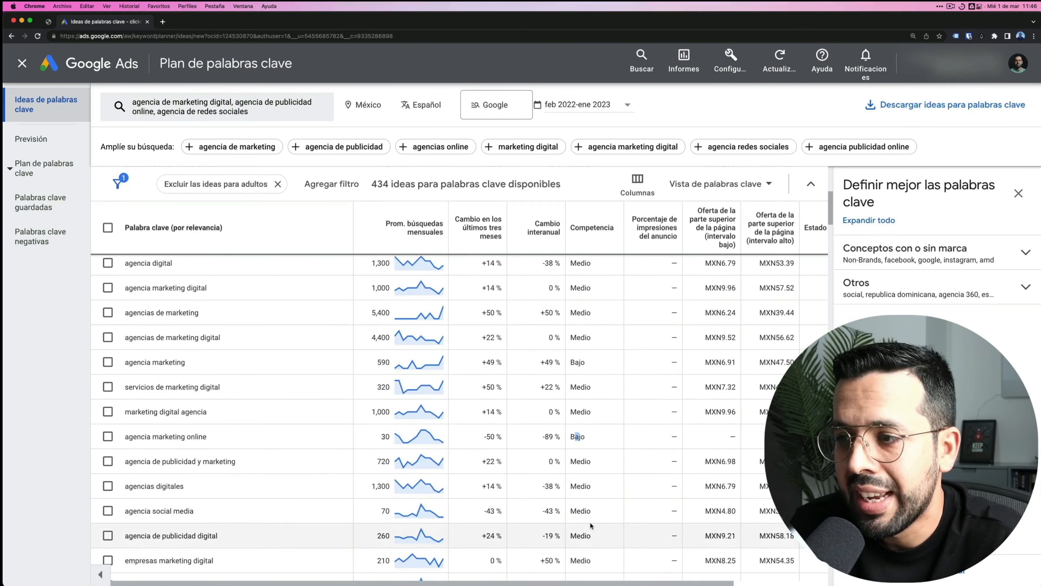
pyautogui.moveTo(583, 444); pyautogui.dragTo(586, 444)
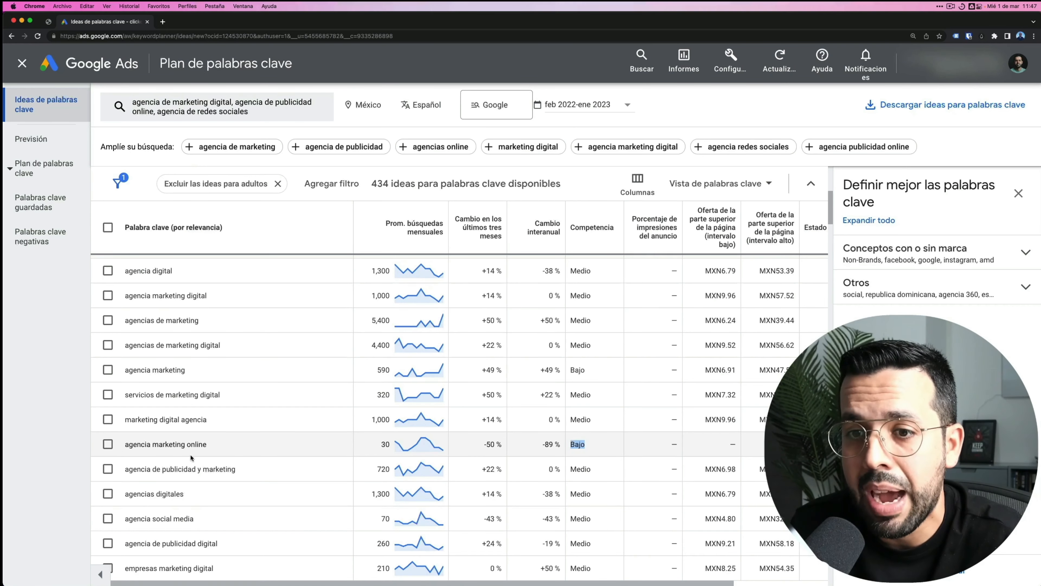
pyautogui.click(106, 448)
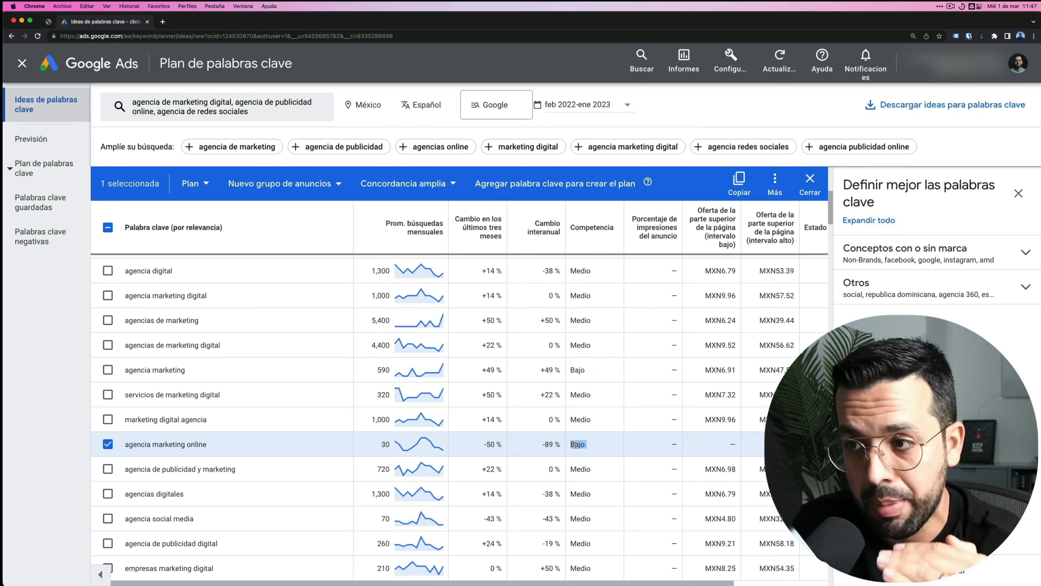
# Deselect "agencia marketing online" and check the competition levels of further keyword ideas, including "agencia facebook ads"
pyautogui.click(107, 444)
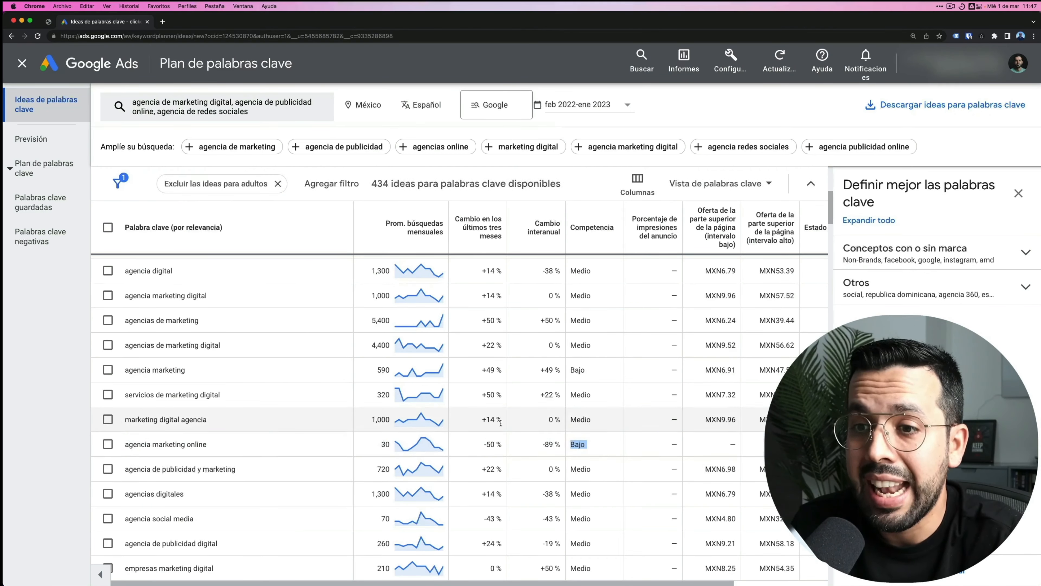
pyautogui.scroll(10, 475, 422)
pyautogui.scroll(-15, 572, 425)
pyautogui.scroll(-5, 578, 423)
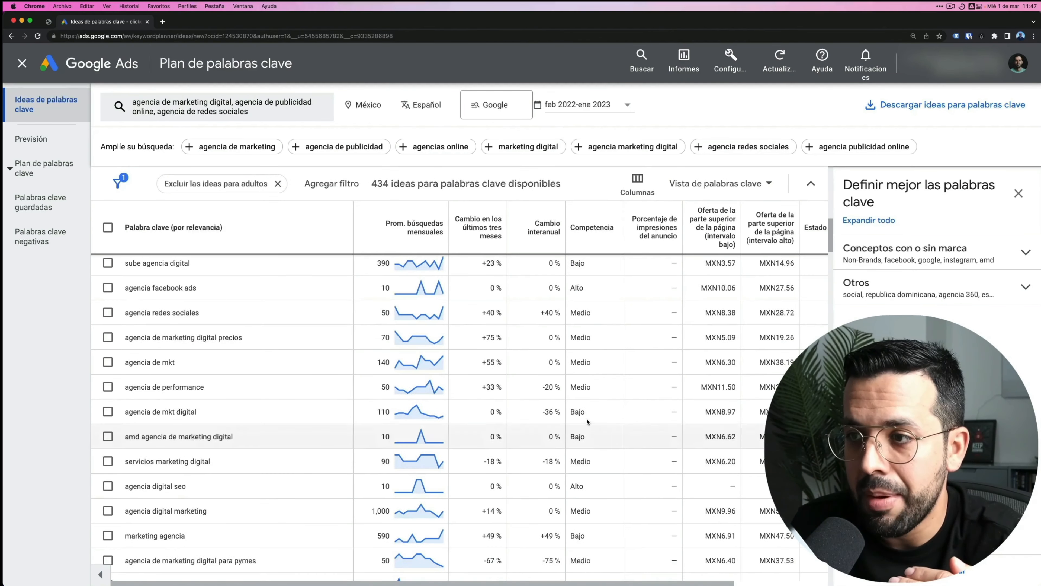
pyautogui.click(107, 295)
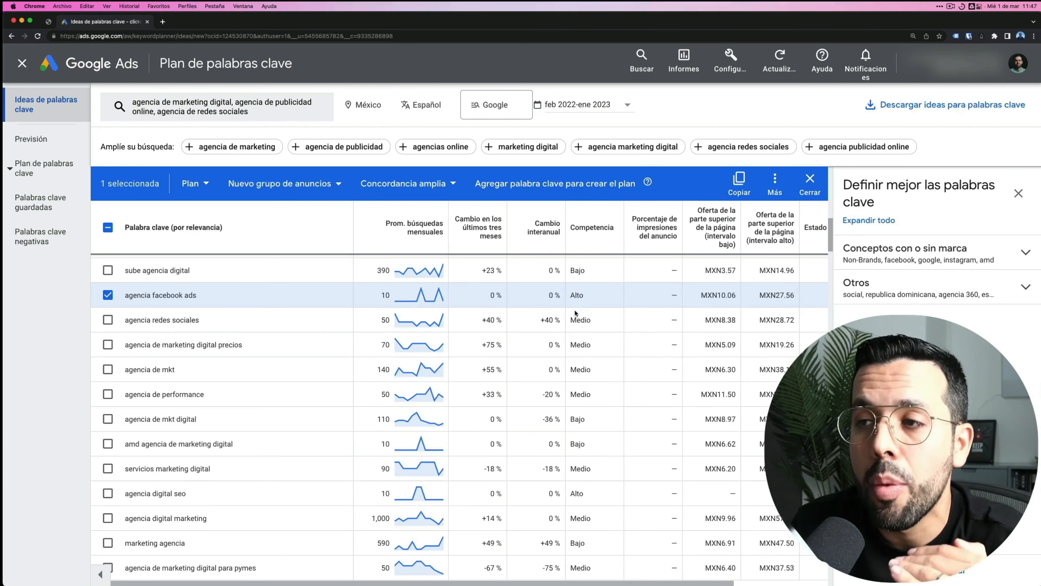
pyautogui.click(107, 295)
pyautogui.scroll(10, 333, 355)
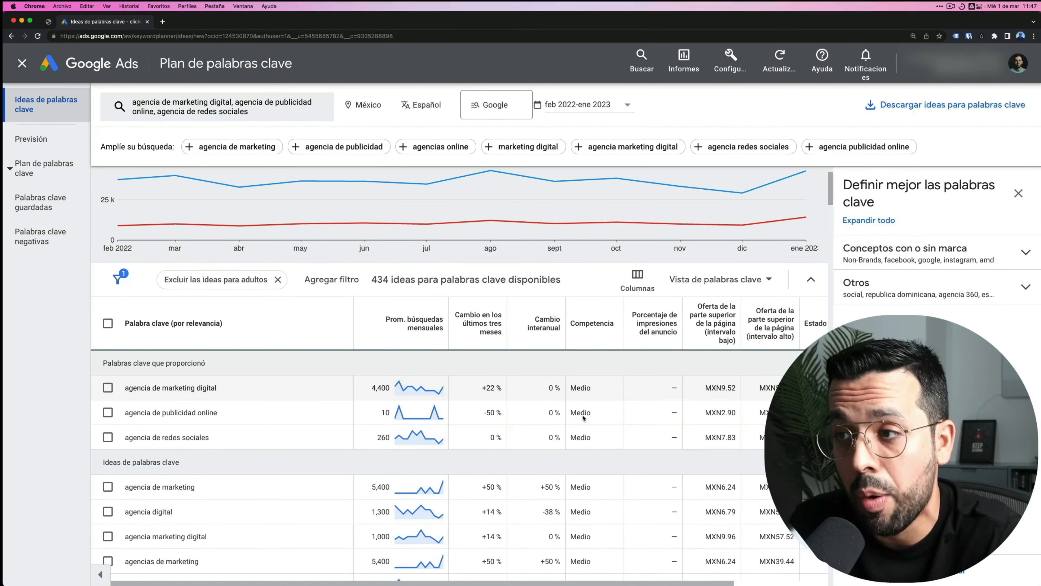
# Examine the low-range and high-range top-of-page bid columns, comparing both bids for "agencia de marketing digital"
pyautogui.moveTo(619, 581); pyautogui.dragTo(693, 581)
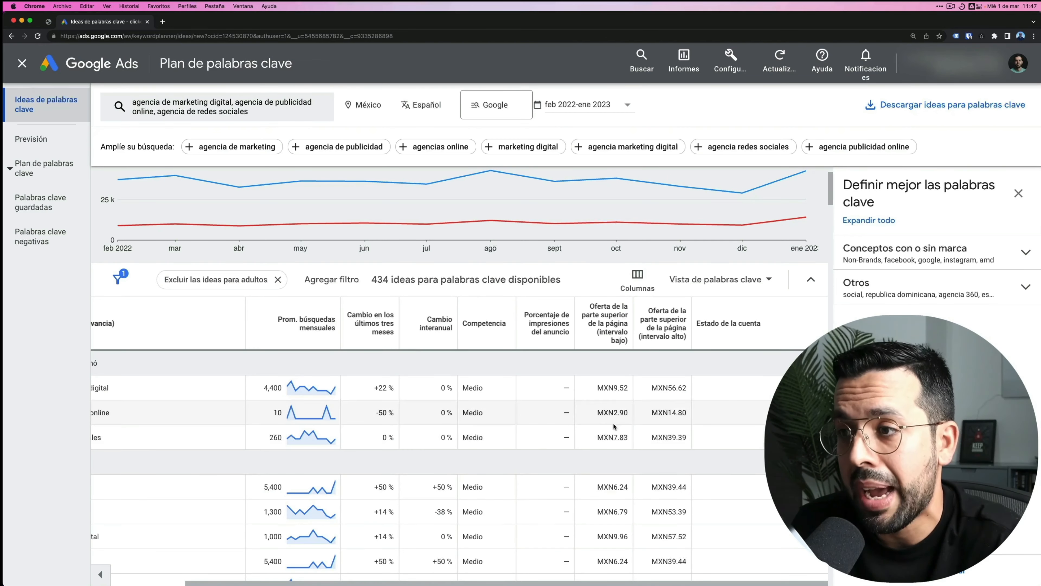
pyautogui.moveTo(674, 341)
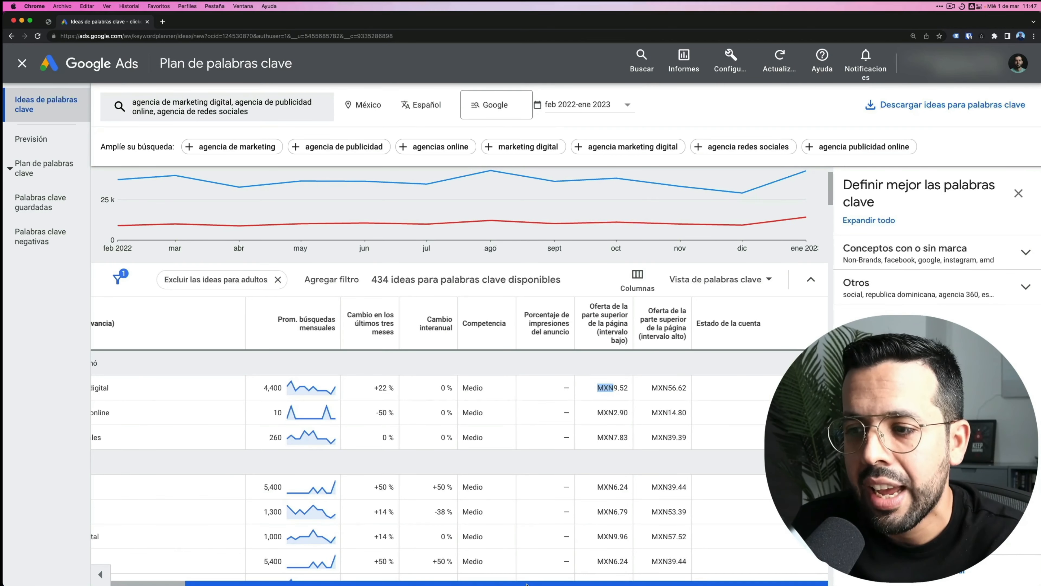
pyautogui.moveTo(526, 584); pyautogui.dragTo(452, 583)
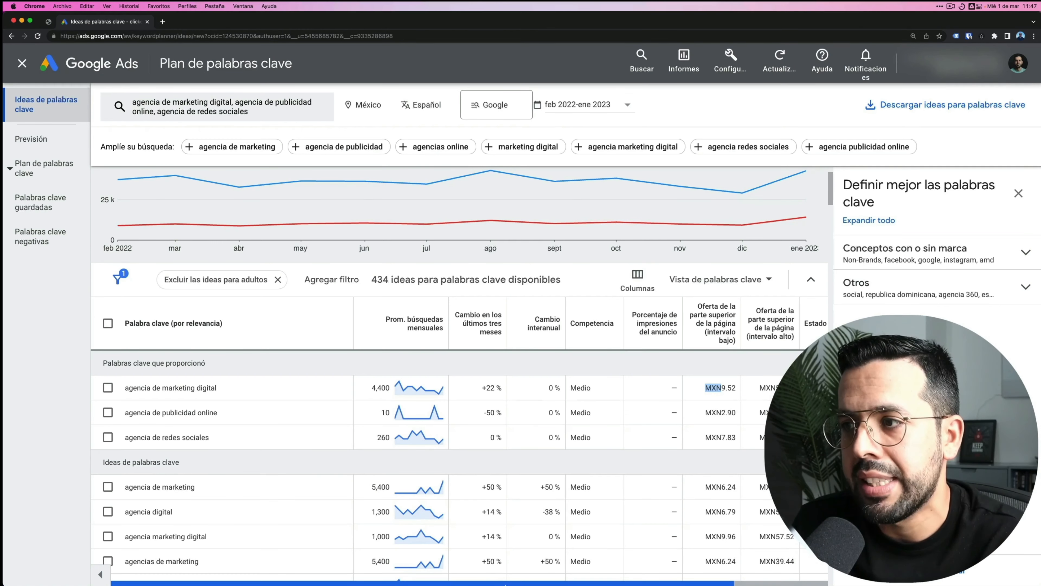
pyautogui.moveTo(504, 583); pyautogui.dragTo(575, 584)
pyautogui.click(637, 393)
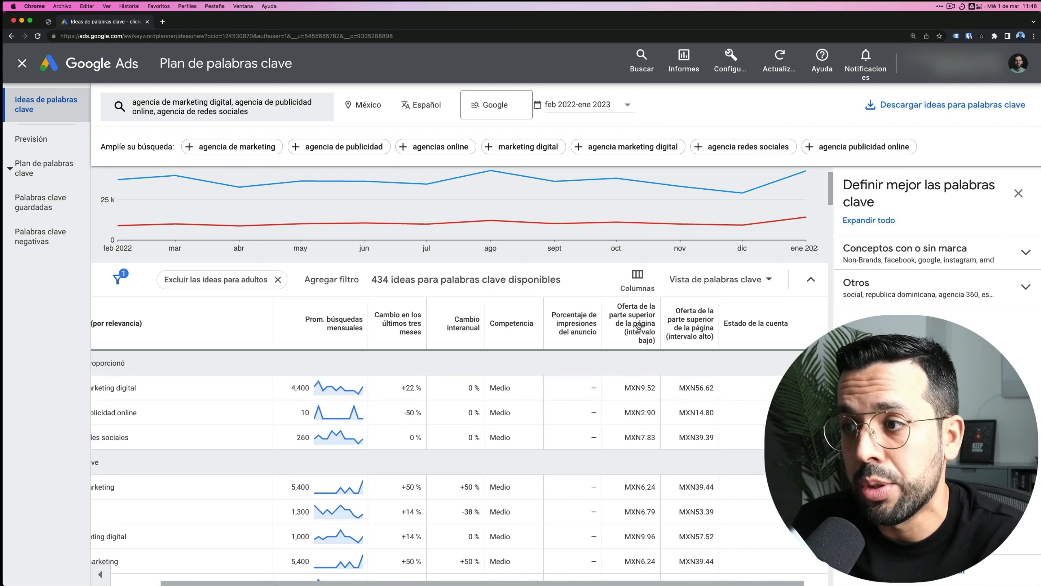
pyautogui.moveTo(638, 335)
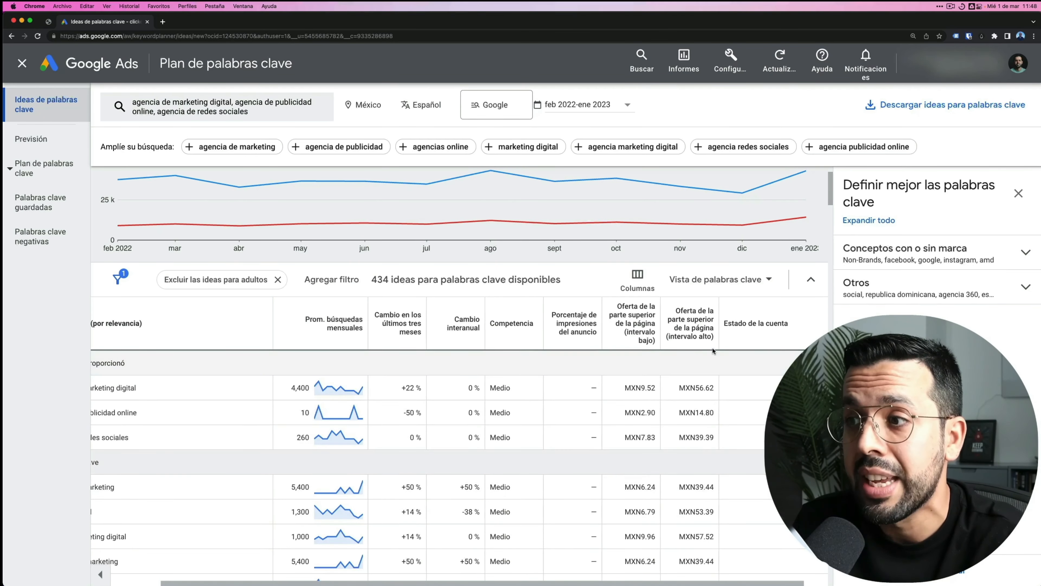
pyautogui.moveTo(697, 343)
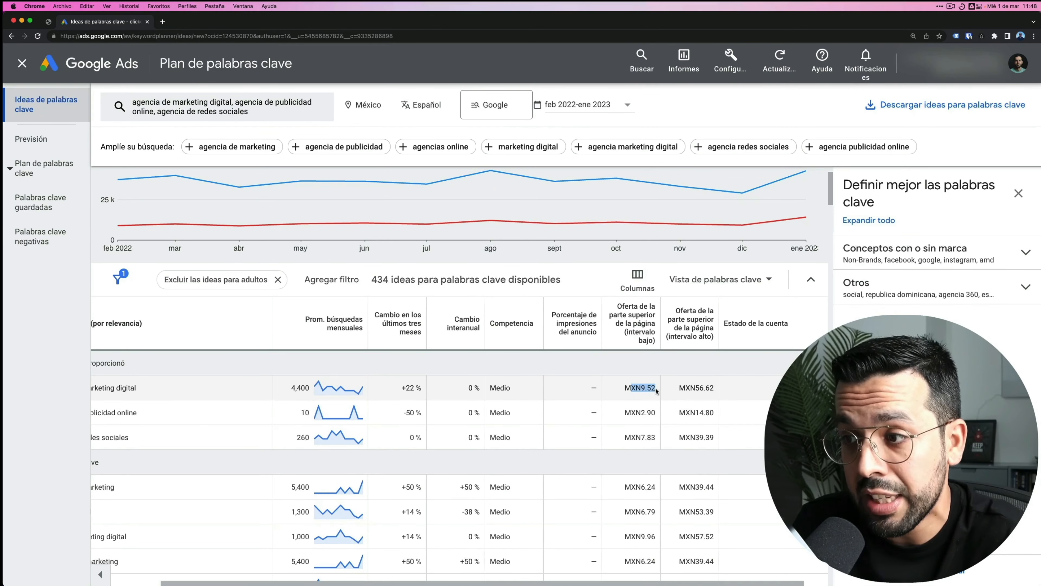
pyautogui.click(681, 387)
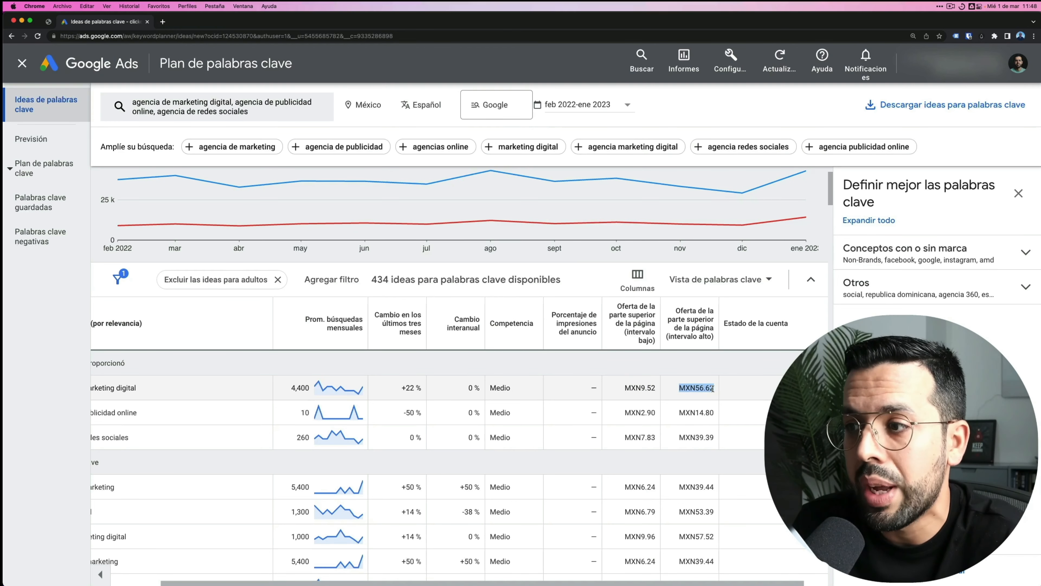
pyautogui.moveTo(631, 388); pyautogui.dragTo(710, 389)
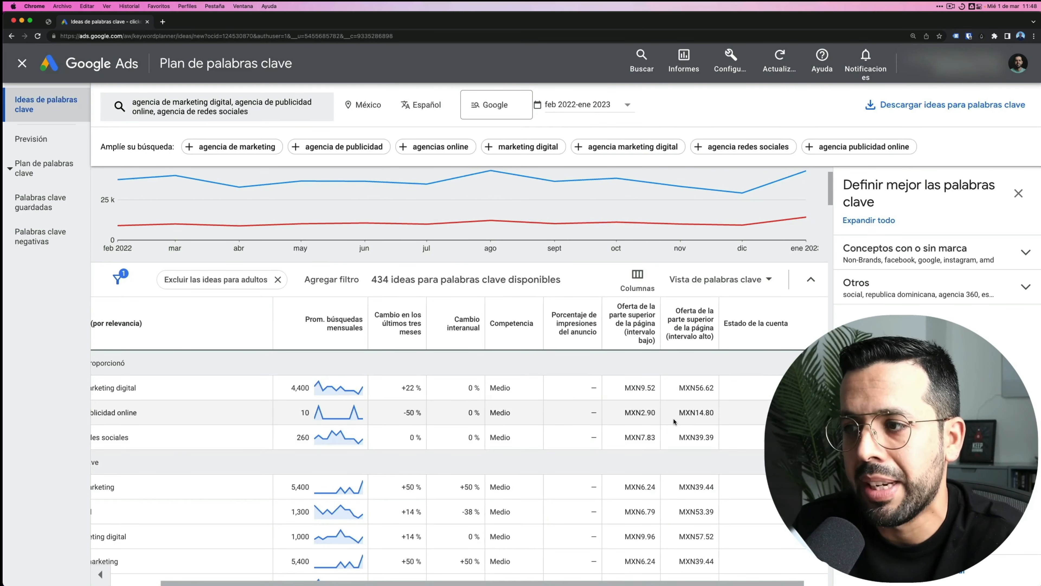
pyautogui.hscroll(-3, 574, 512)
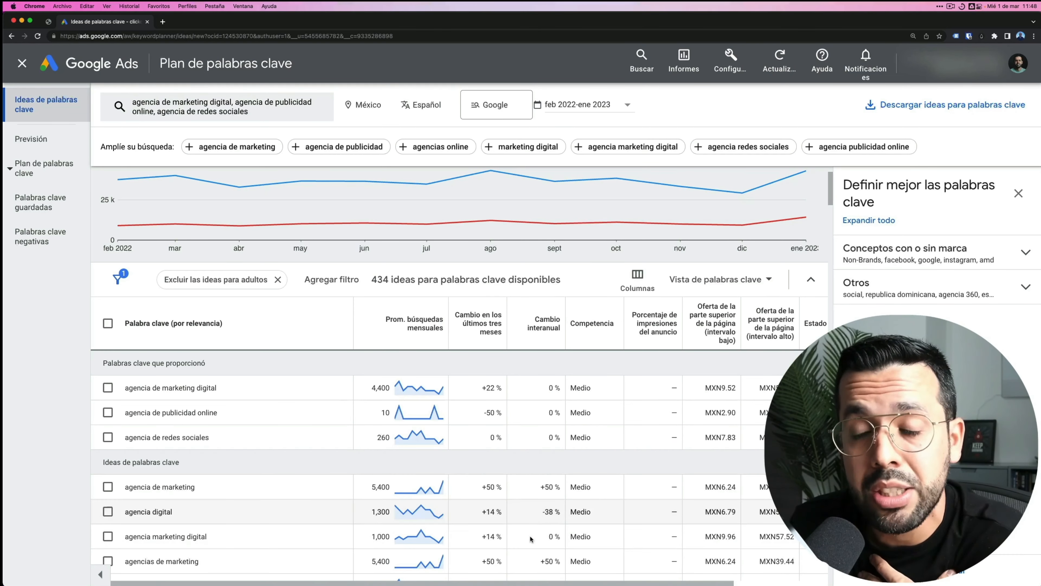
# Compare the low and high top-of-page bids of "agencia de redes sociales" with those of the other provided keywords
pyautogui.moveTo(563, 582); pyautogui.dragTo(606, 581)
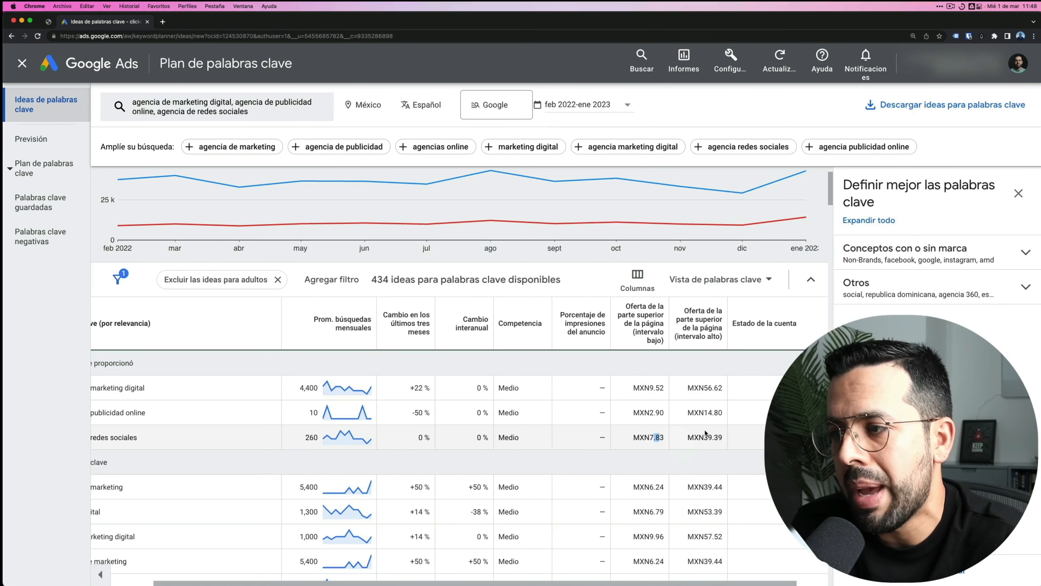
pyautogui.moveTo(701, 437); pyautogui.dragTo(713, 437)
pyautogui.scroll(-1, 698, 456)
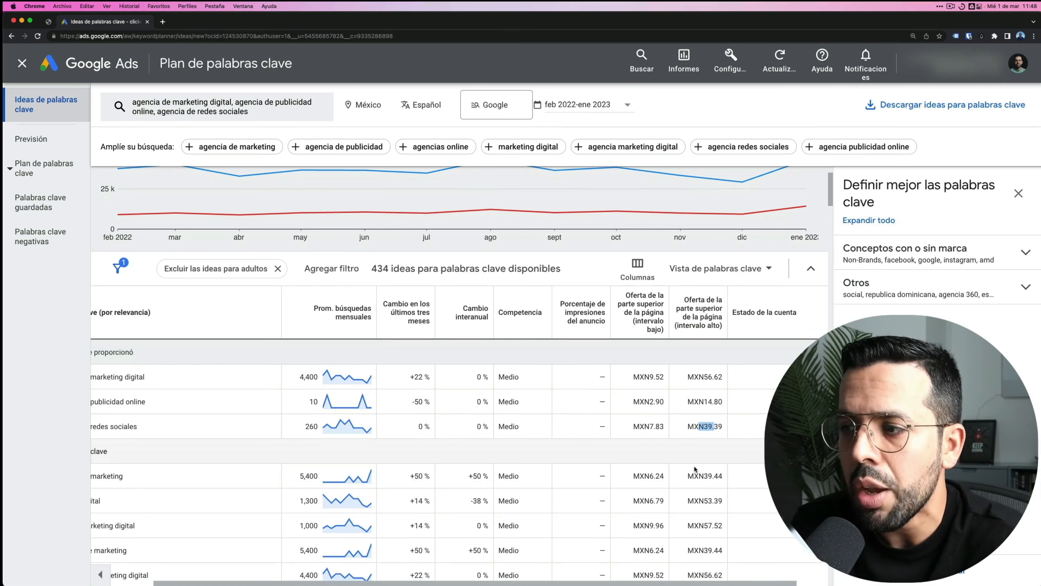
pyautogui.scroll(-1, 693, 460)
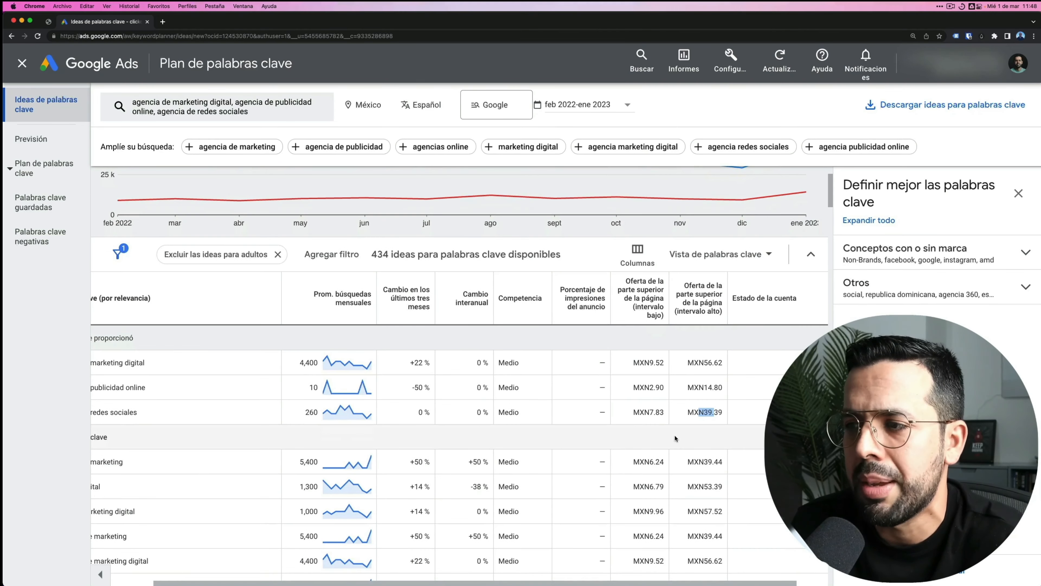
pyautogui.click(644, 411)
pyautogui.moveTo(699, 410); pyautogui.dragTo(727, 415)
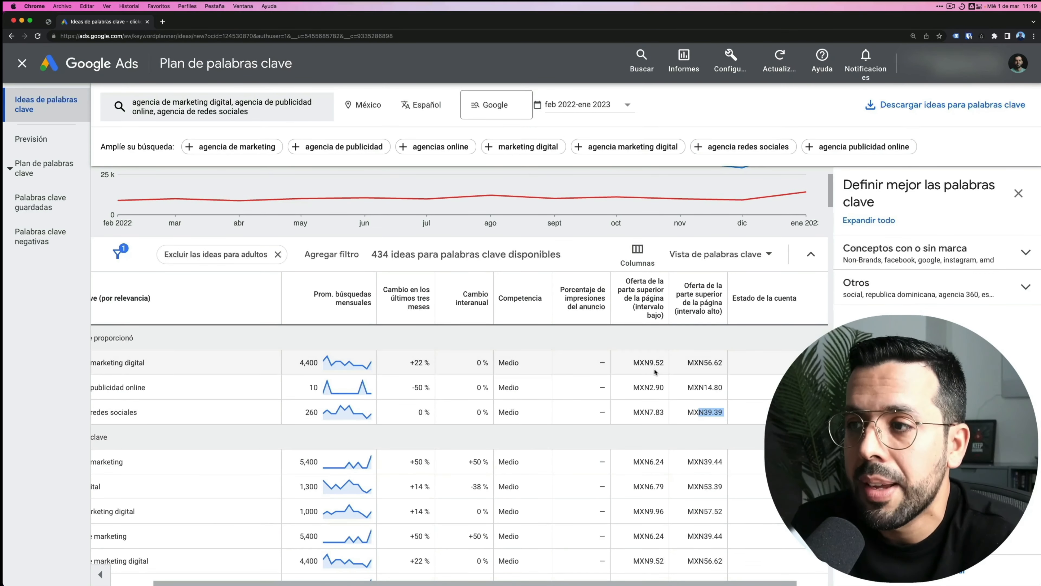
pyautogui.moveTo(648, 362); pyautogui.dragTo(658, 458)
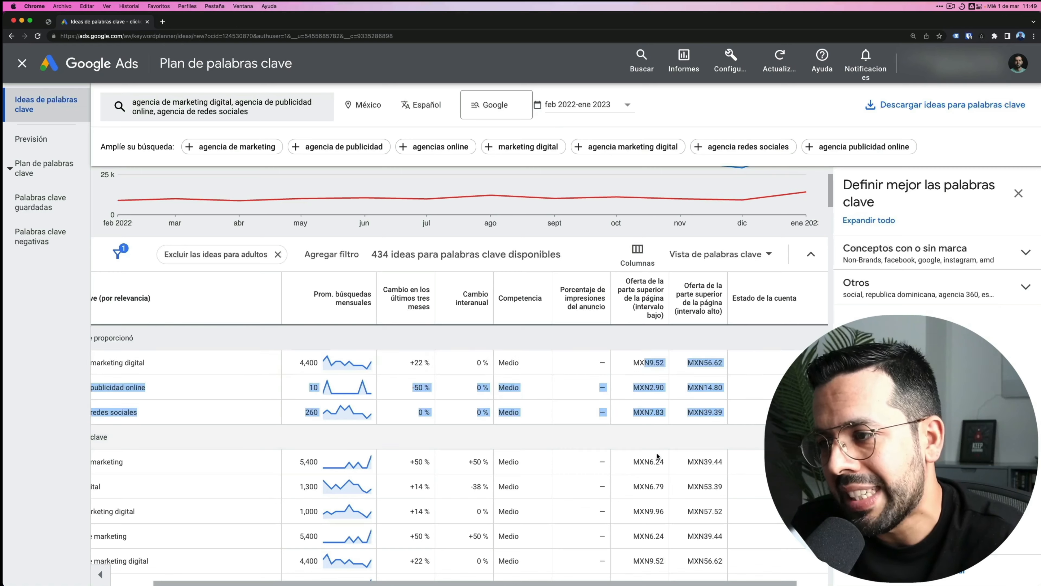
pyautogui.click(657, 463)
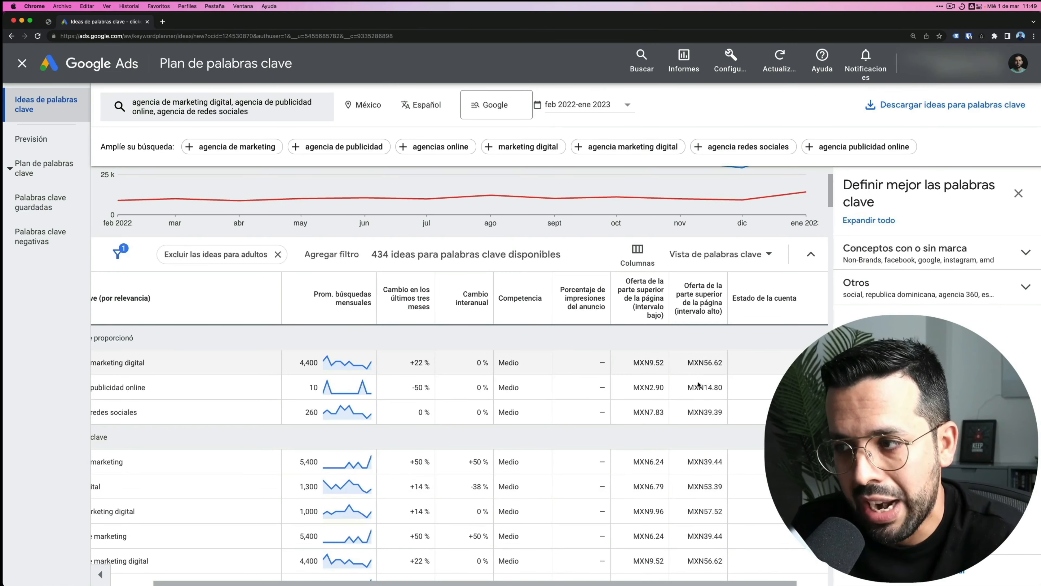
# Review the provided keywords' search volumes against their bids, focusing on "agencia de publicidad online"
pyautogui.hscroll(-3, 693, 533)
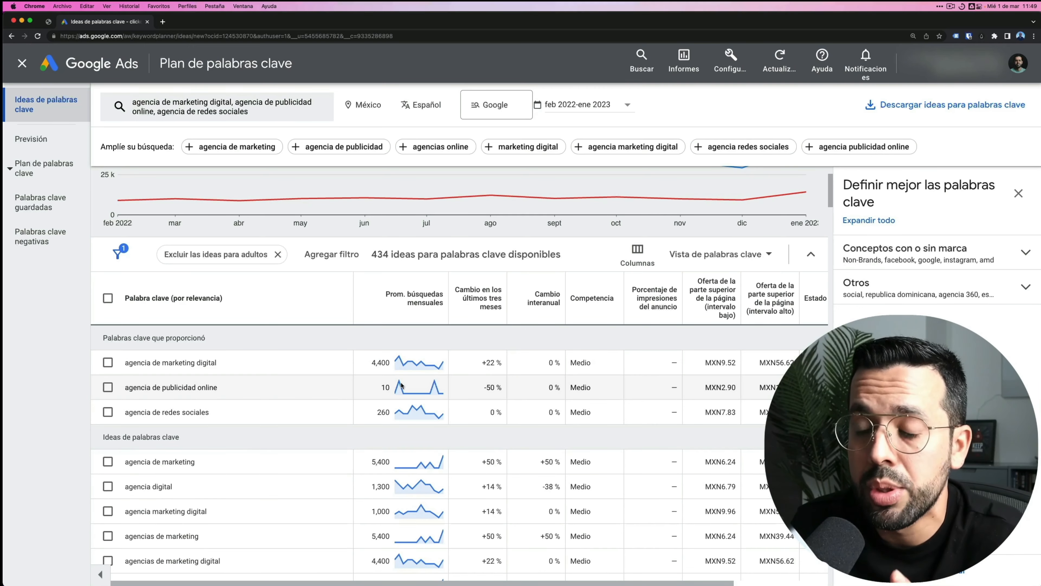
pyautogui.scroll(-1, 408, 383)
pyautogui.scroll(-2, 408, 383)
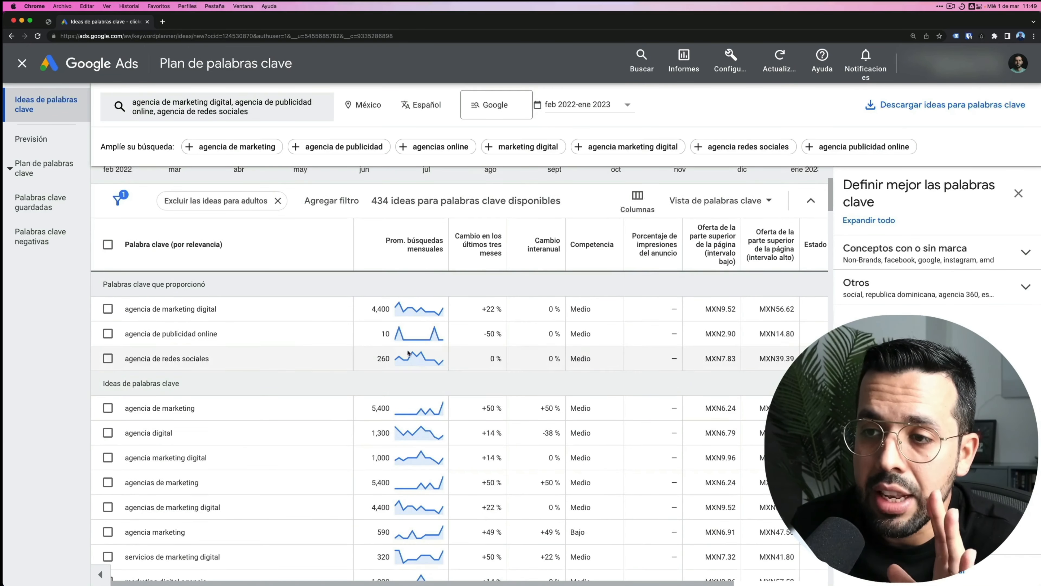
pyautogui.click(107, 334)
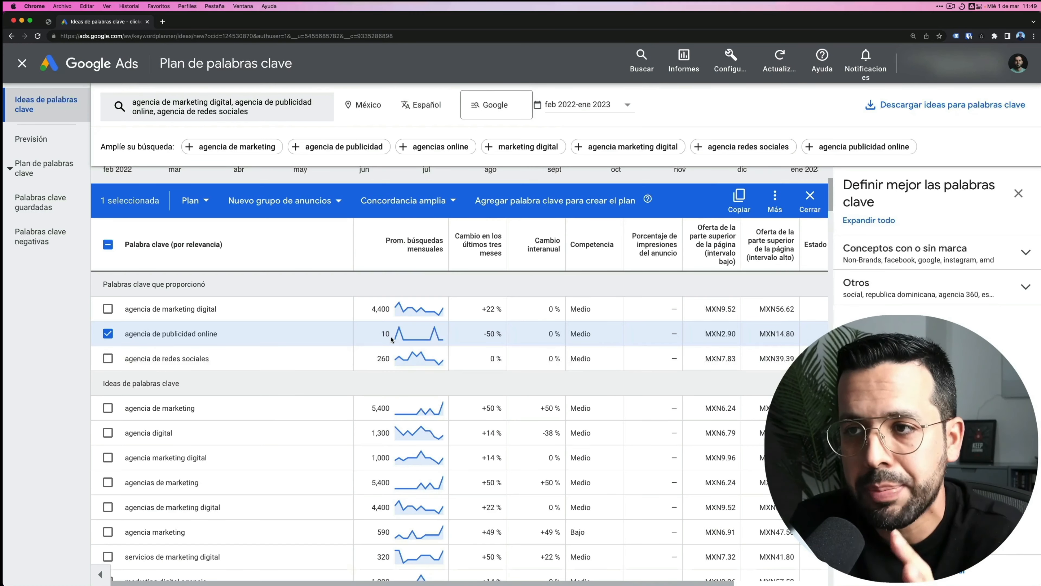
pyautogui.click(107, 333)
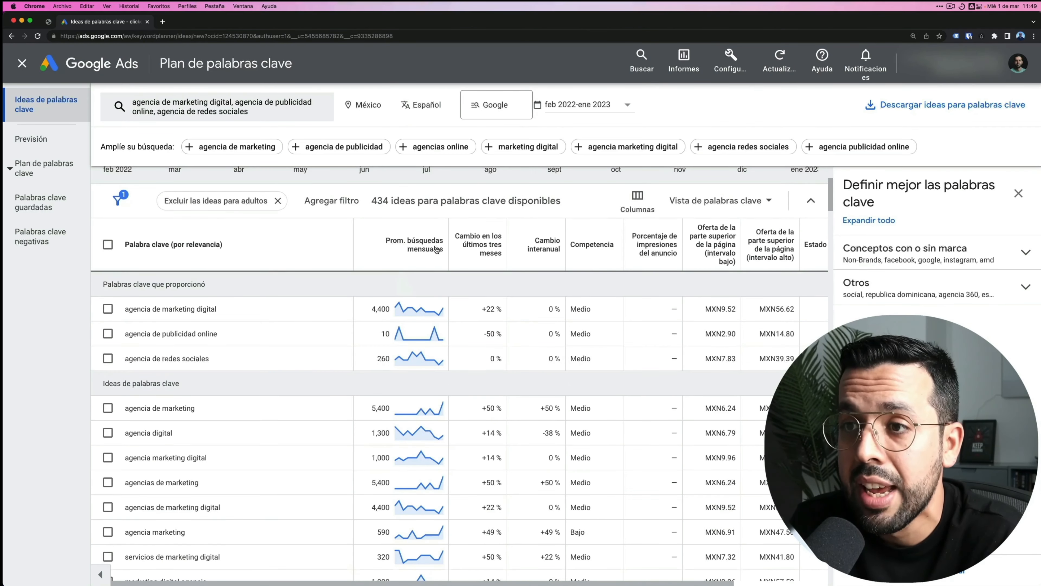
# Sort the keyword table by average monthly searches from highest to lowest and compare the volumes of the leading keywords
pyautogui.click(419, 246)
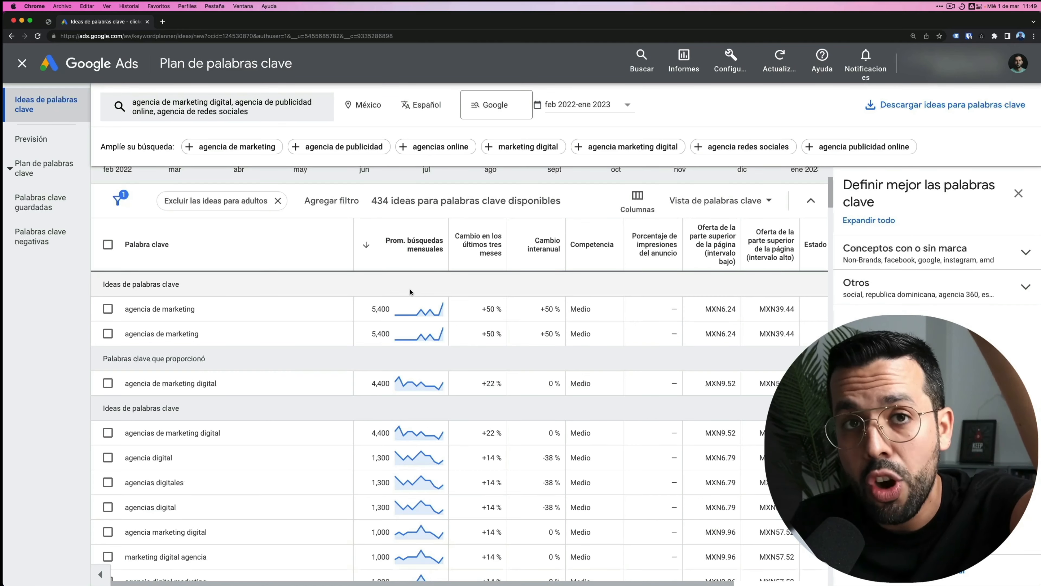
pyautogui.scroll(-8, 408, 312)
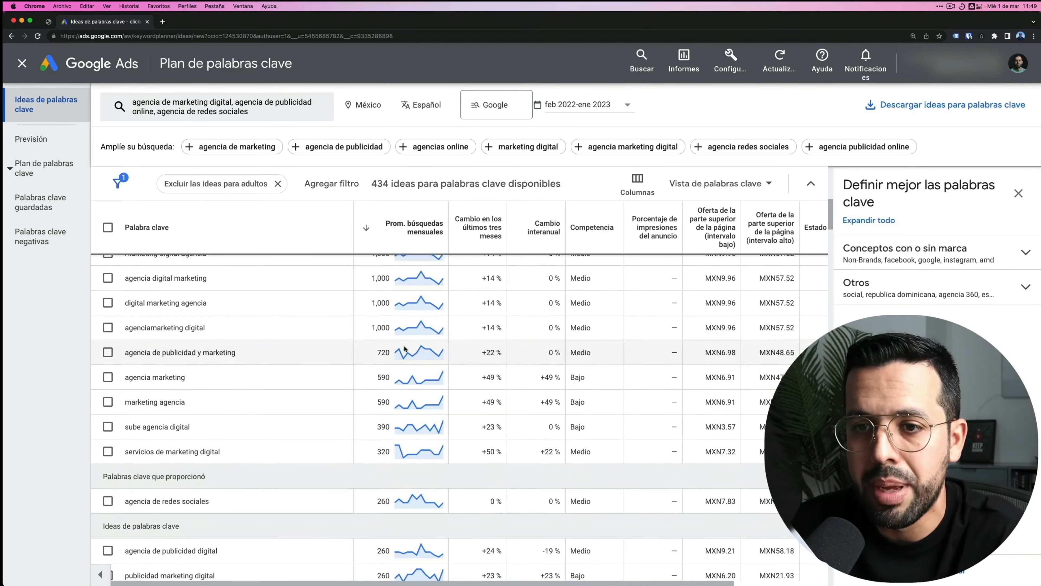
pyautogui.scroll(8, 405, 346)
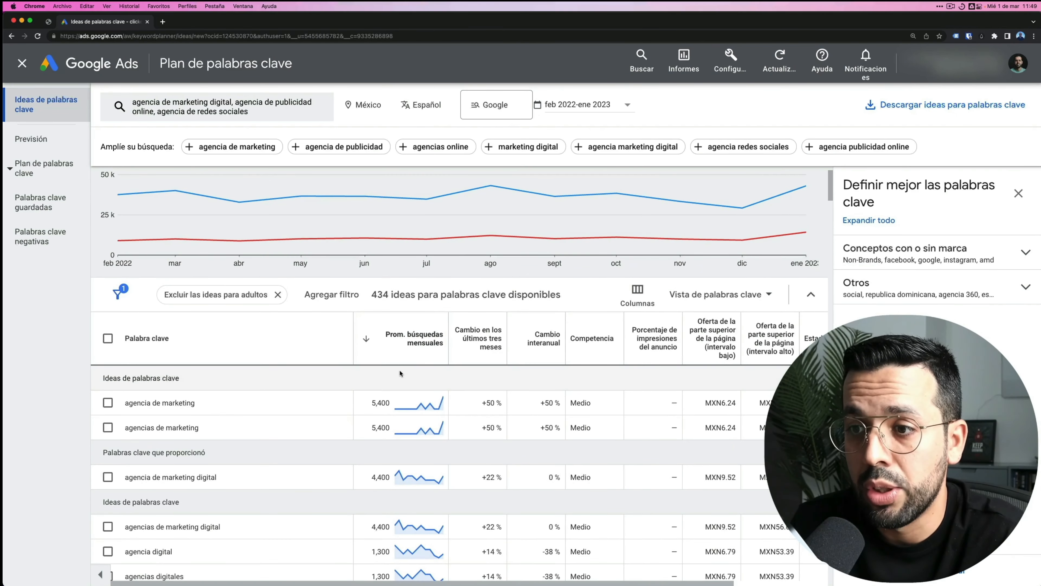
pyautogui.scroll(-1, 400, 371)
pyautogui.scroll(-2, 404, 372)
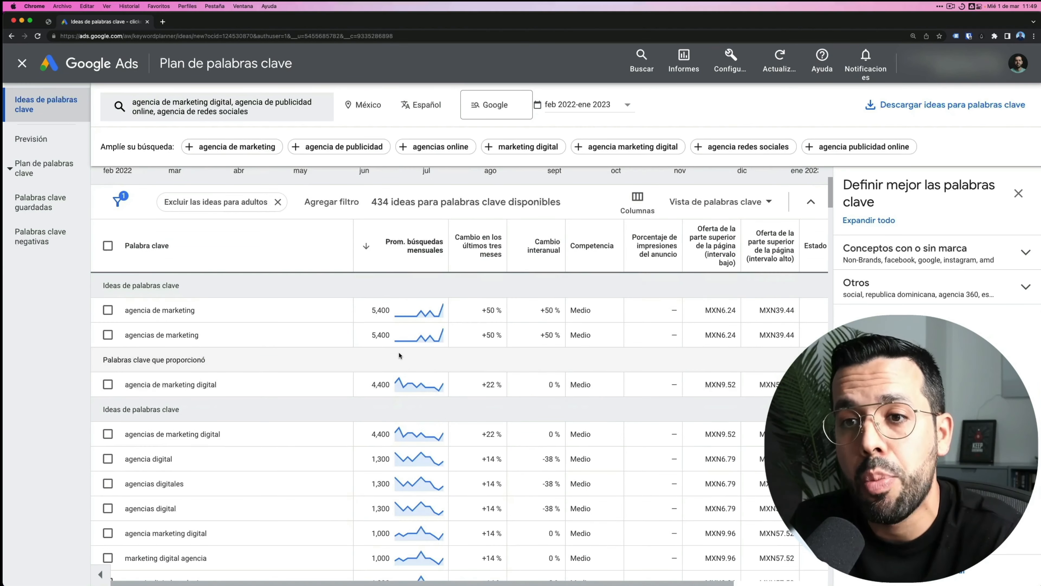
pyautogui.scroll(1, 336, 347)
pyautogui.scroll(-1, 352, 393)
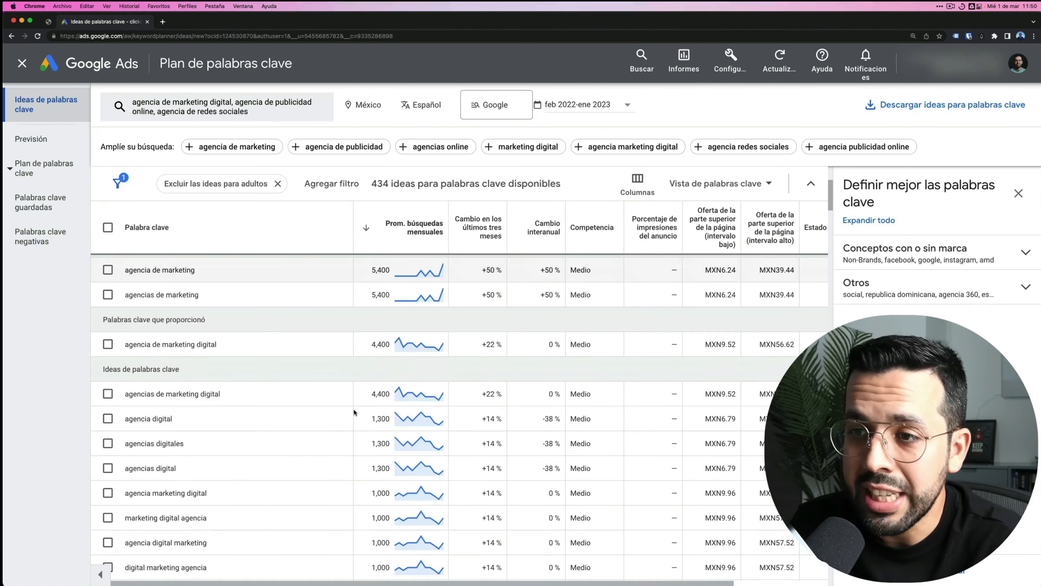
pyautogui.scroll(3, 367, 443)
pyautogui.scroll(-4, 398, 422)
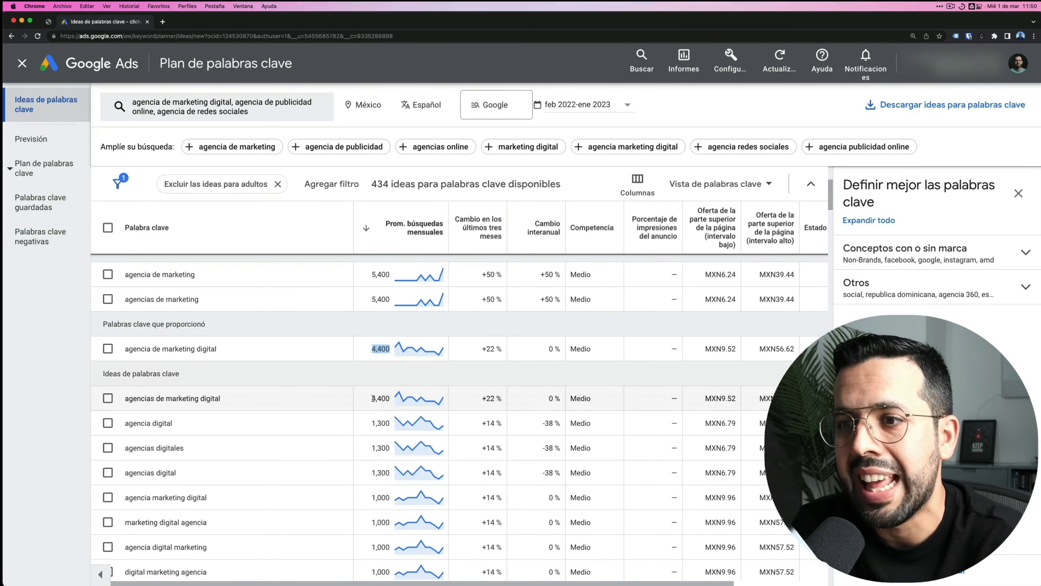
pyautogui.click(379, 421)
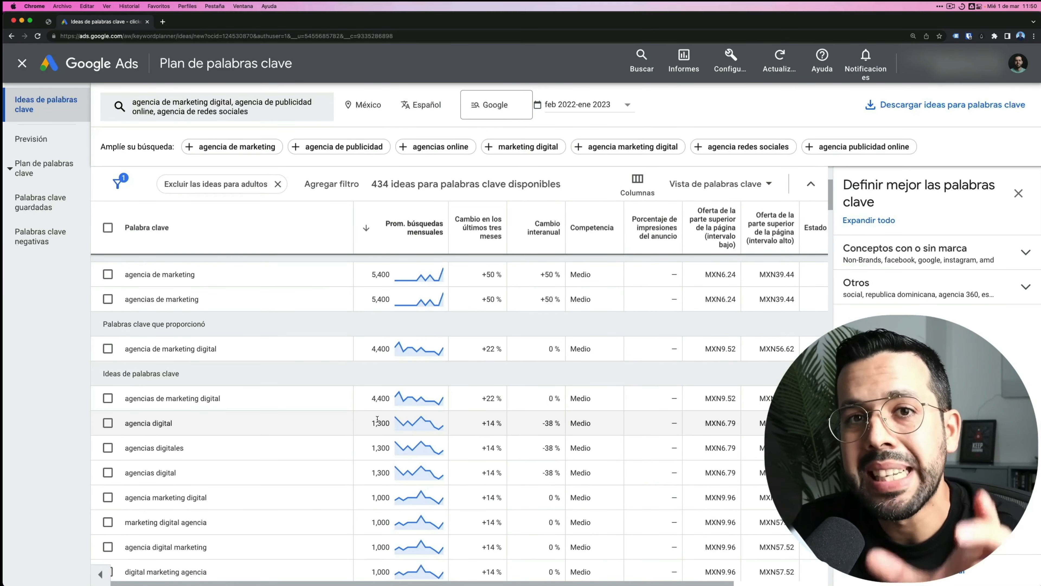
pyautogui.click(47, 22)
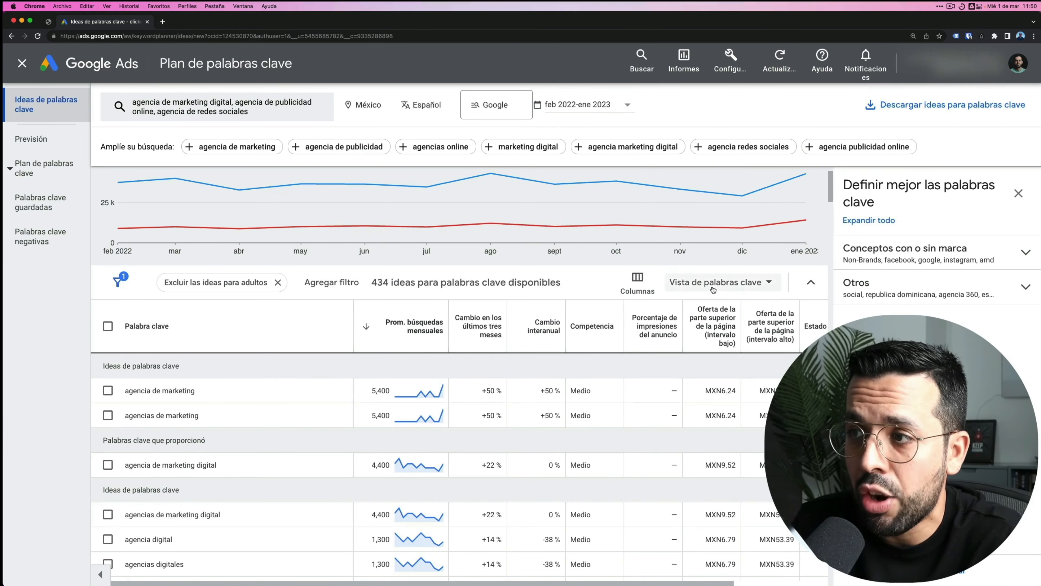
# Switch the keyword ideas to the grouped view (Vista en grupos) and look through the keyword groups
pyautogui.click(754, 286)
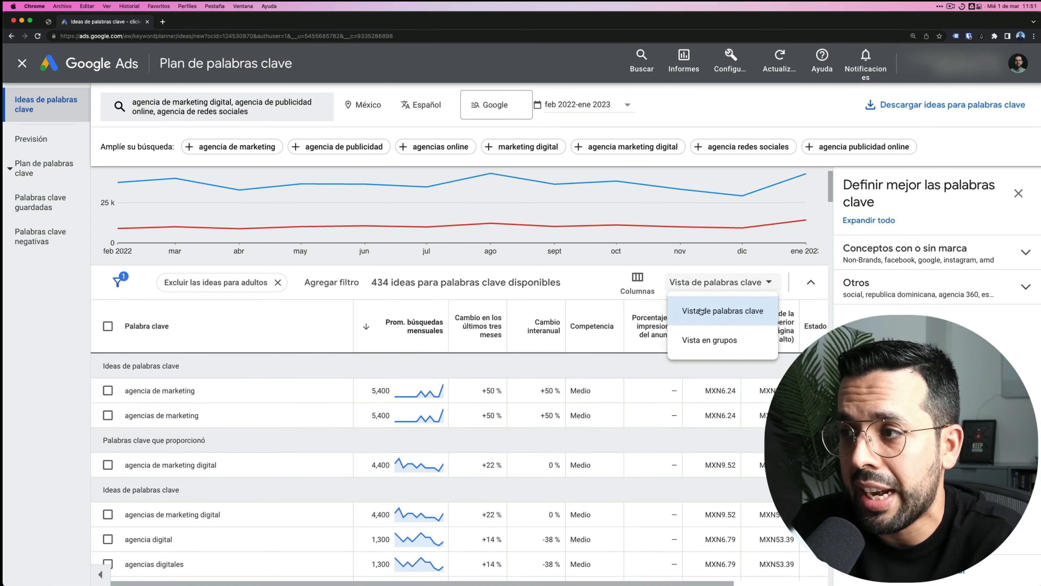
pyautogui.click(699, 340)
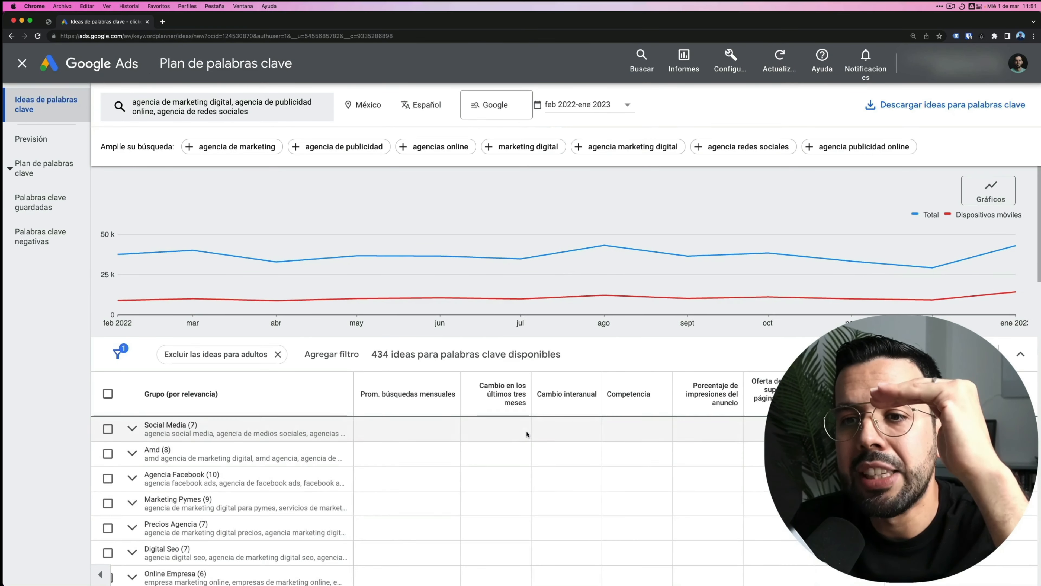
pyautogui.scroll(-3, 526, 430)
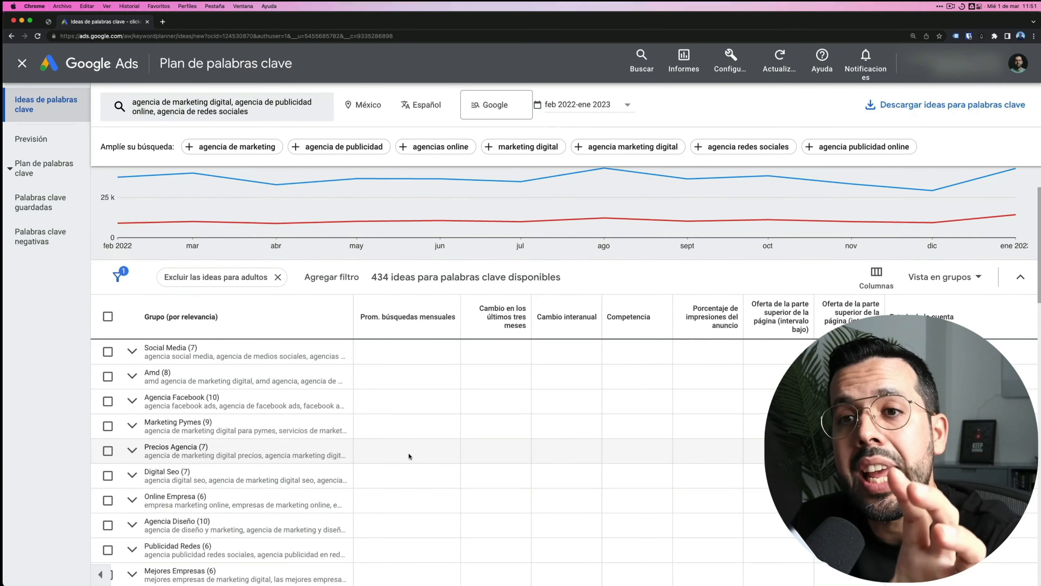
pyautogui.scroll(-1, 333, 433)
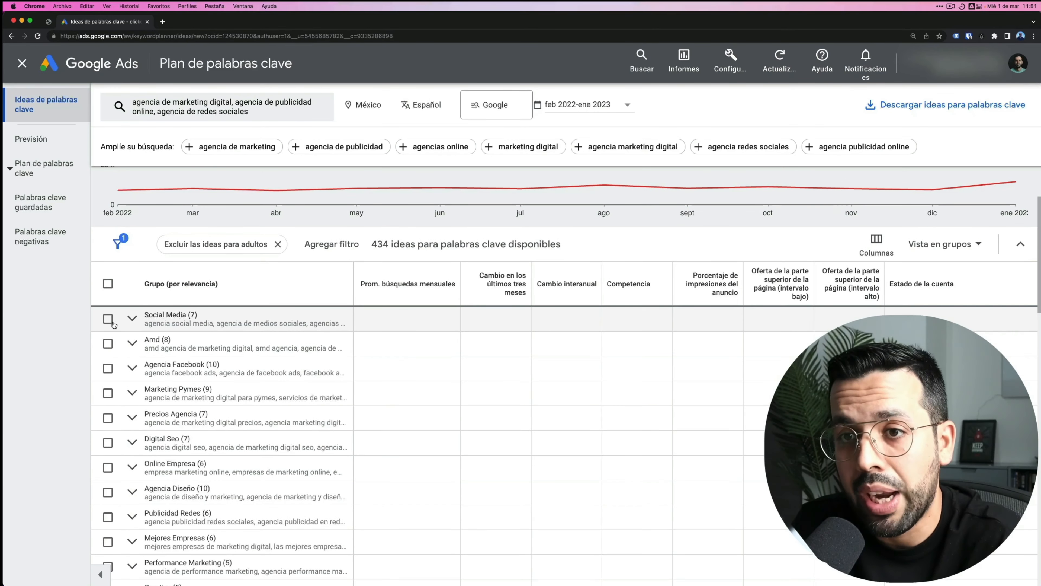
# Expand the Social Media and Agencia Facebook groups one after the other to examine their keywords, and collapse each again
pyautogui.click(133, 318)
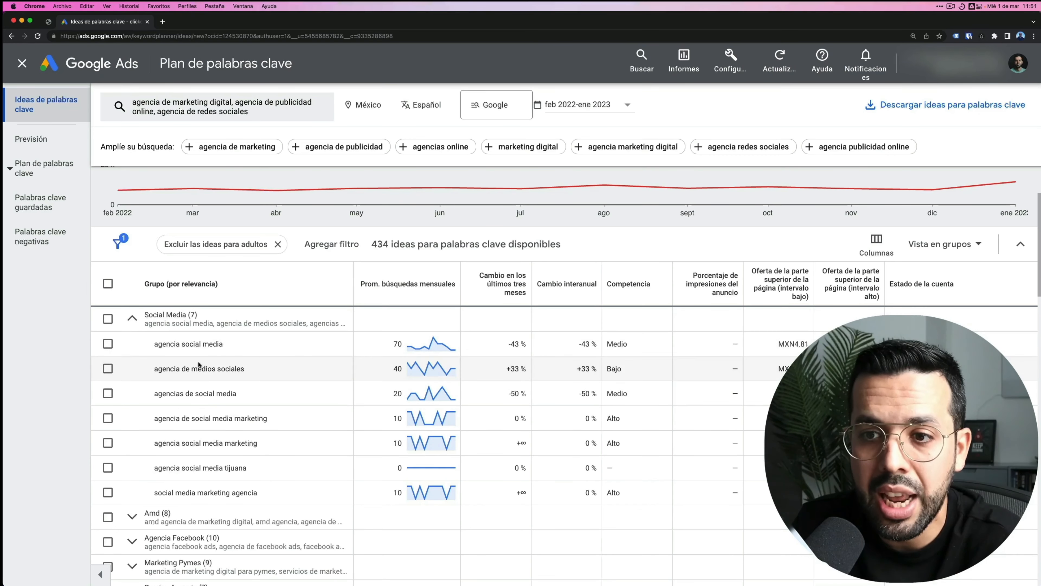
pyautogui.click(132, 320)
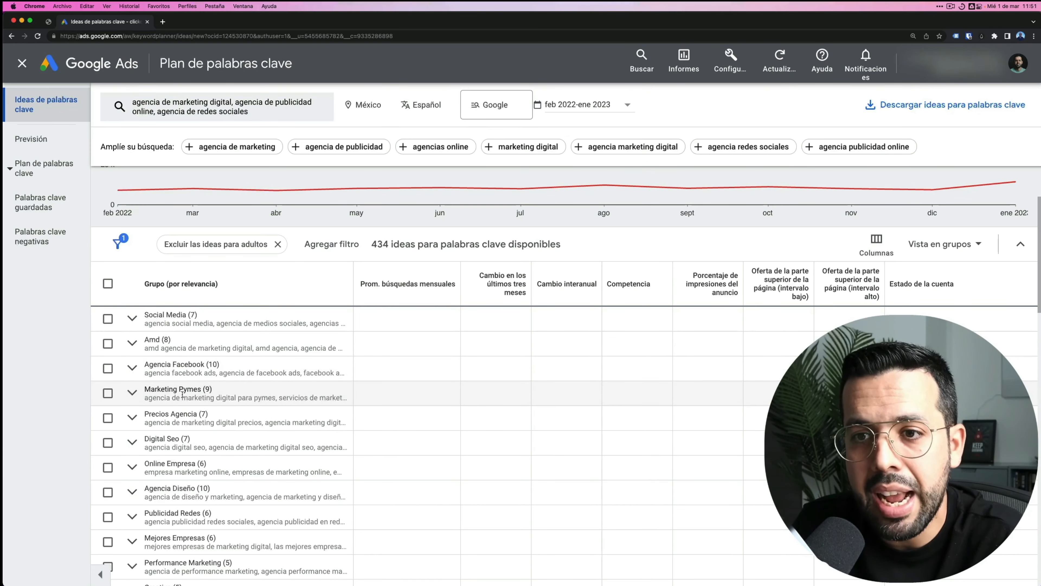
pyautogui.click(133, 367)
pyautogui.scroll(-2, 330, 400)
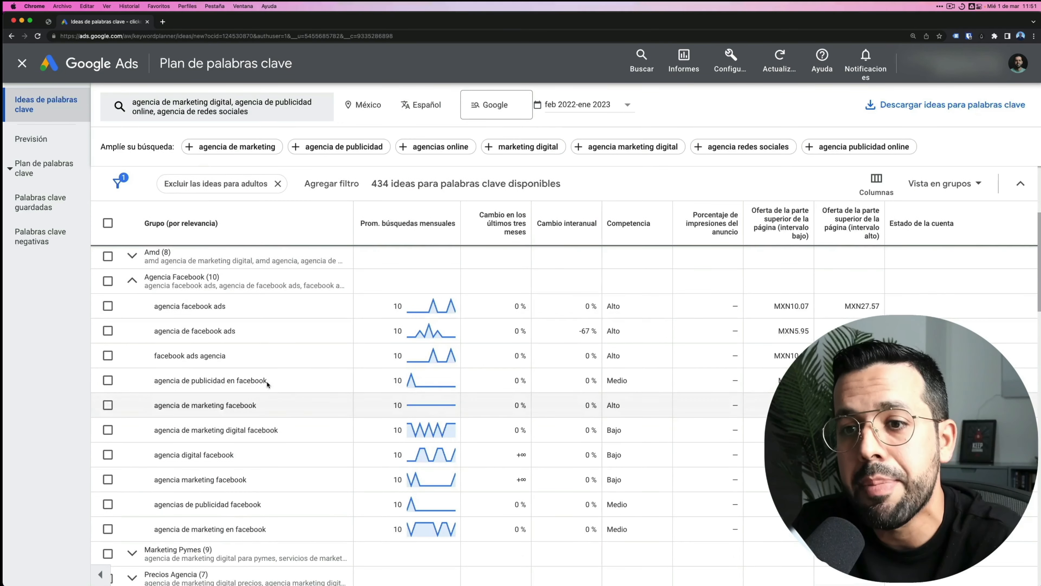
pyautogui.click(141, 283)
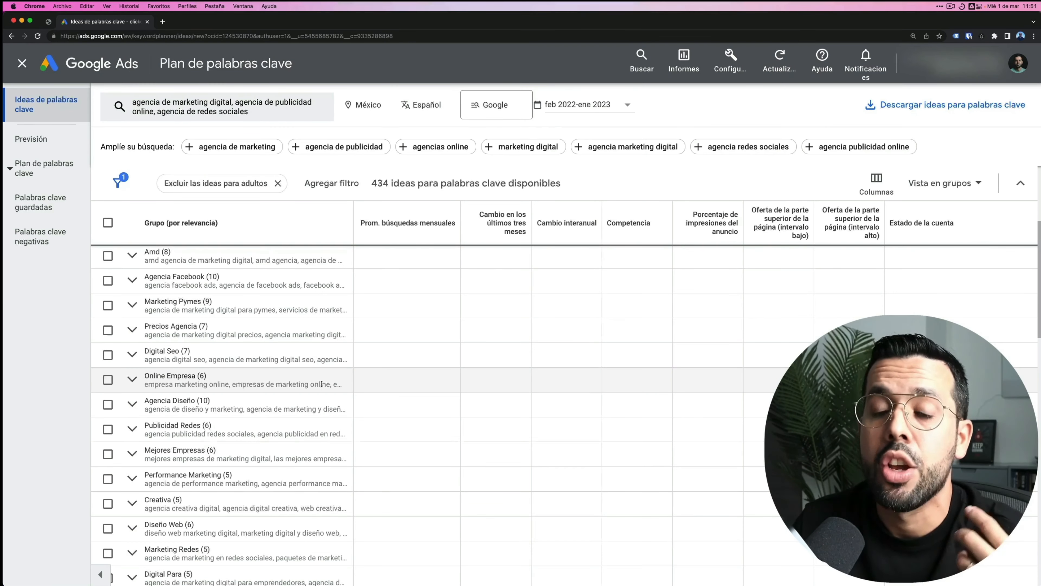
# Switch the ideas back to the keyword view (Vista de palabras clave) and look over the provided and suggested keywords
pyautogui.scroll(5, 337, 374)
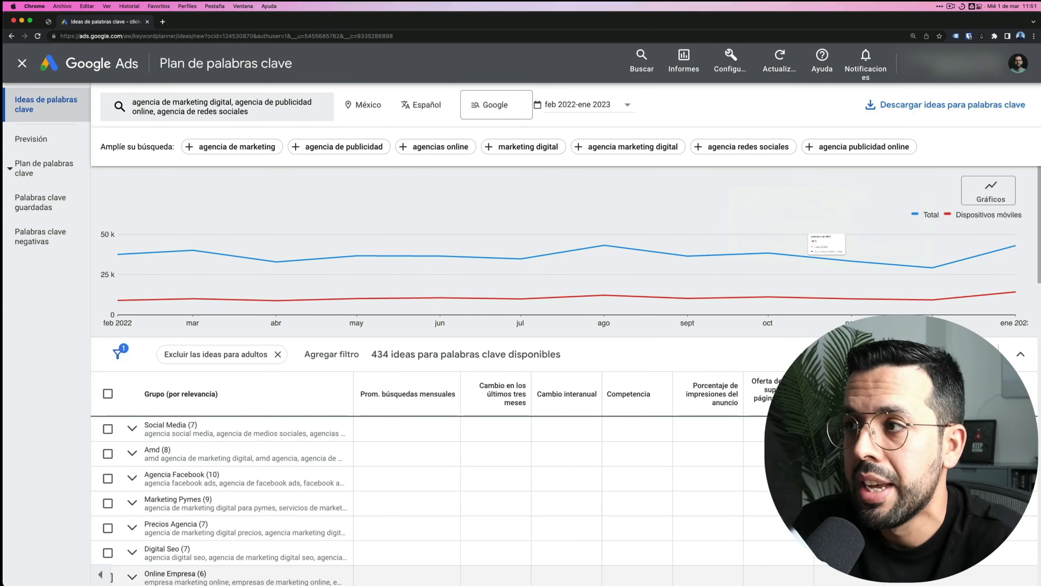
pyautogui.click(929, 356)
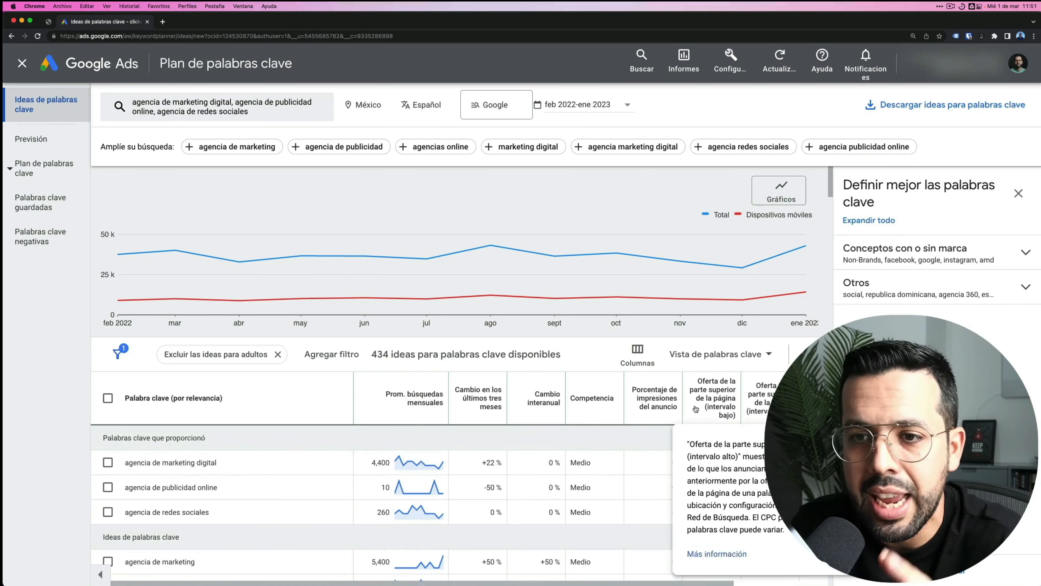
pyautogui.scroll(-3, 516, 463)
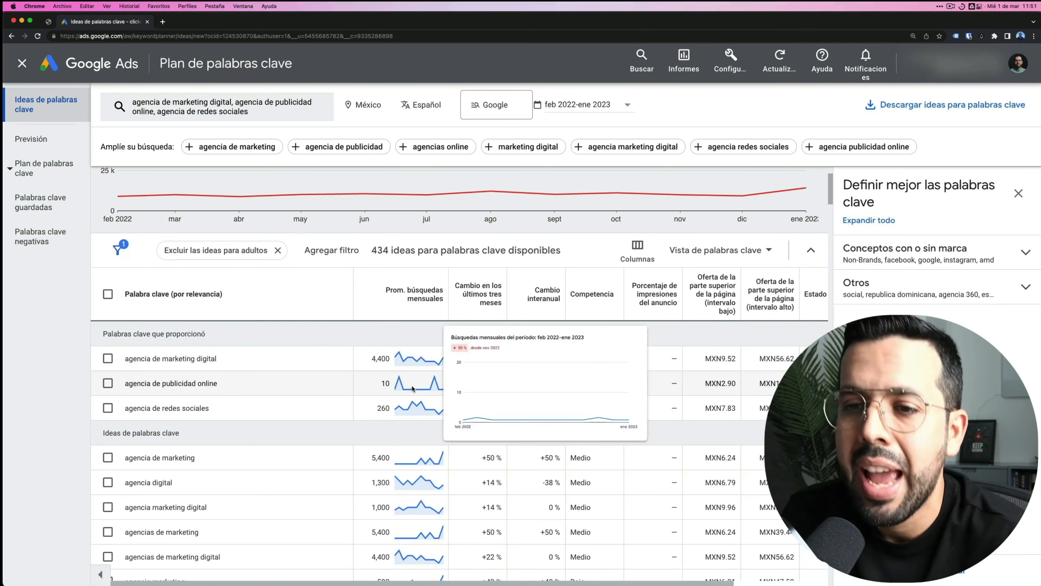
pyautogui.scroll(-3, 431, 411)
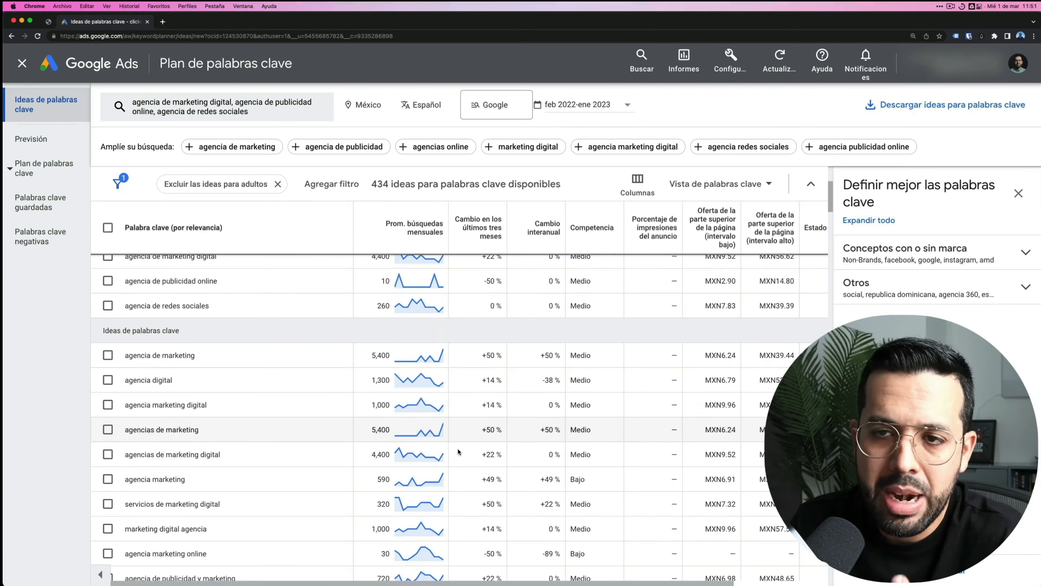
# Select "agencia digital" and the three provided keywords: "agencia de marketing digital", "agencia de publicidad online" and "agencia de redes sociales"
pyautogui.click(112, 400)
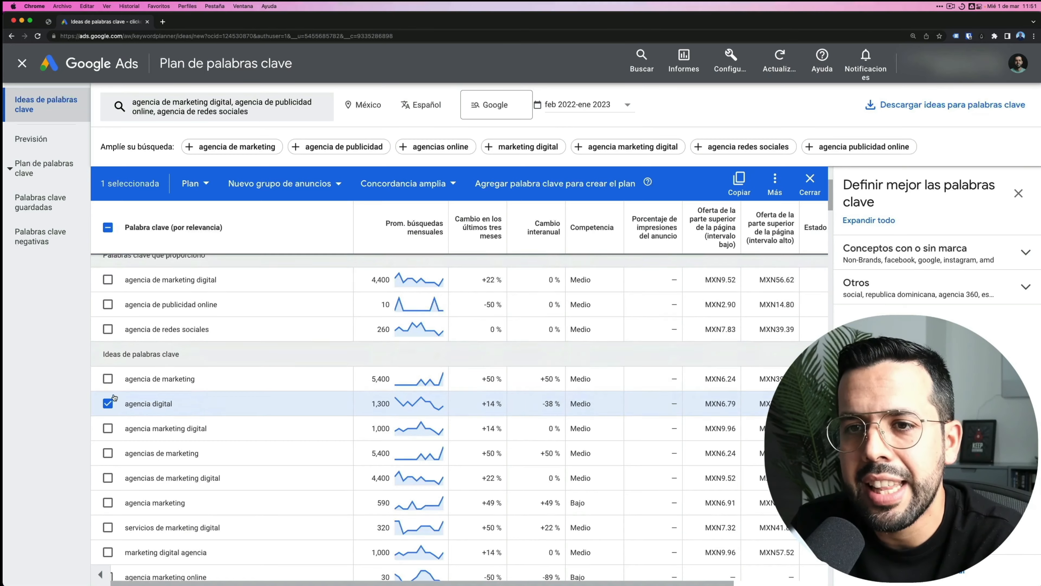
pyautogui.scroll(3, 114, 397)
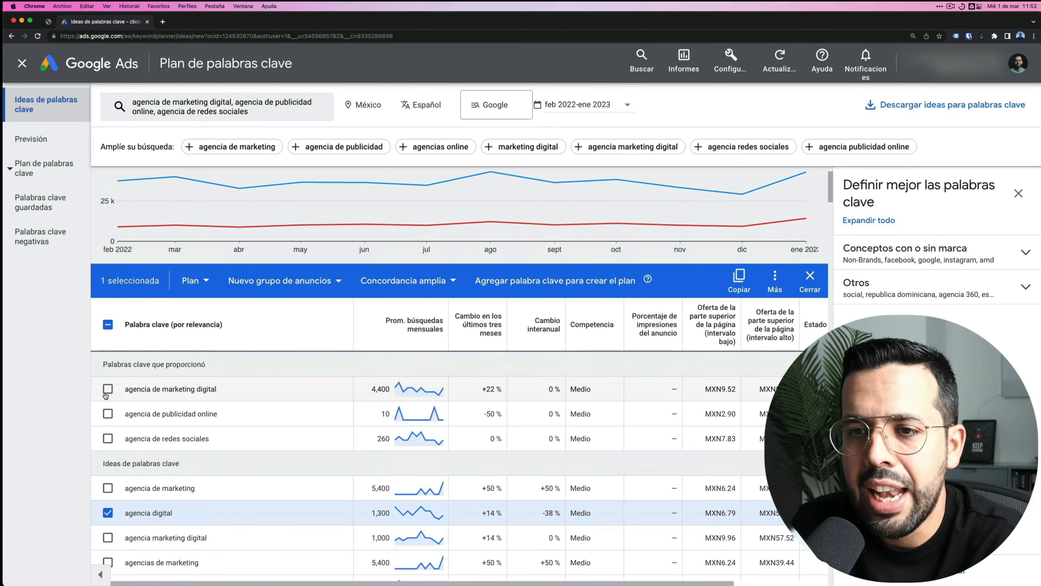
pyautogui.click(106, 392)
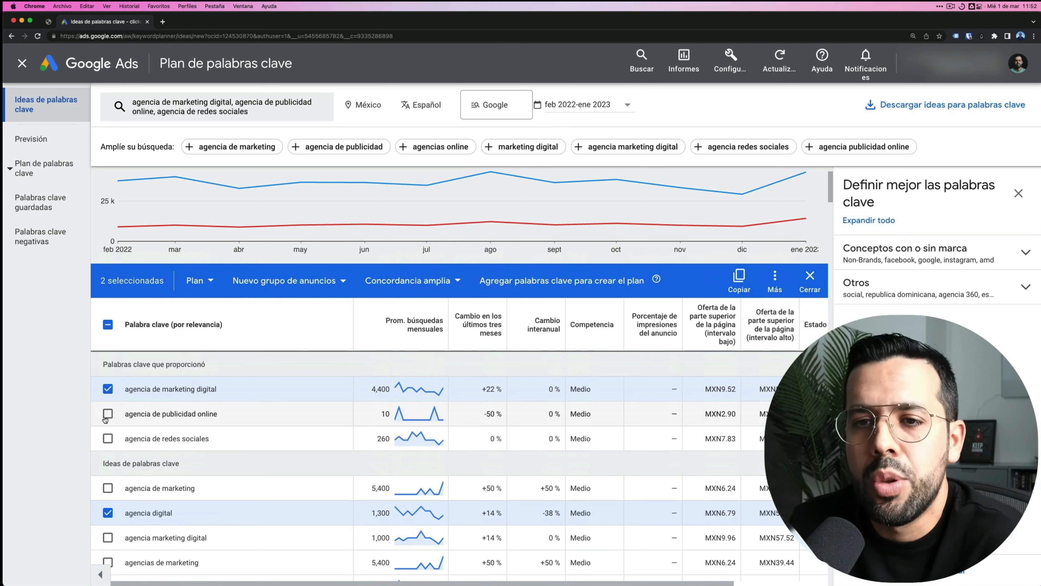
pyautogui.scroll(-1, 104, 414)
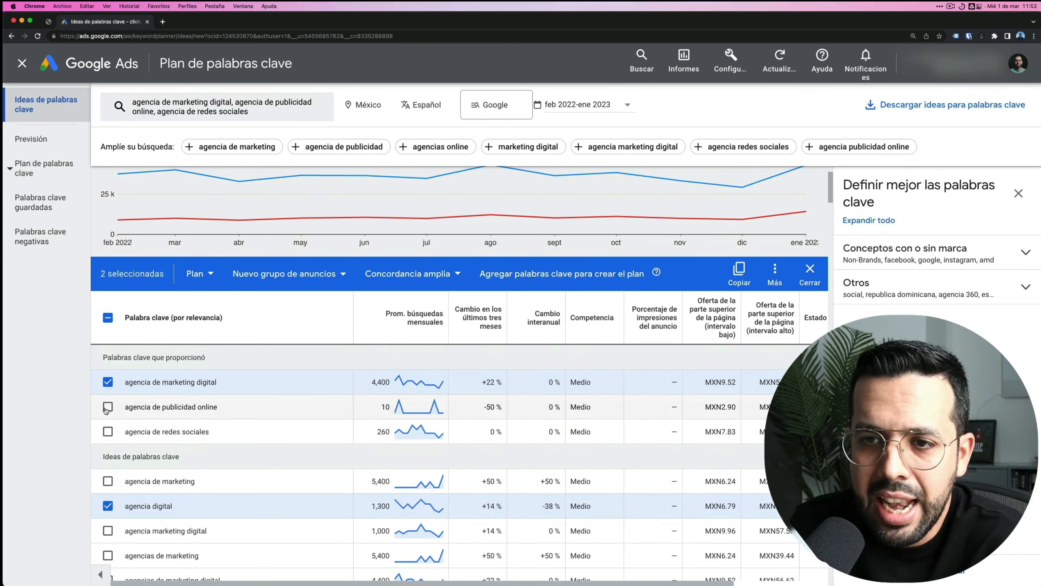
pyautogui.scroll(-2, 106, 411)
pyautogui.click(107, 385)
pyautogui.click(107, 409)
pyautogui.scroll(-5, 114, 389)
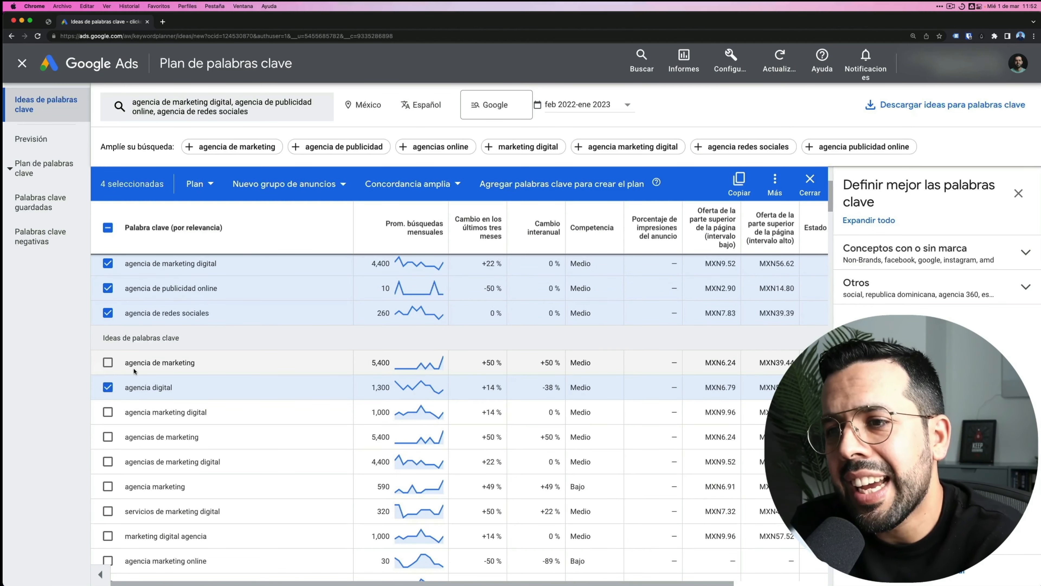
# Add "agencia marketing digital", "servicios de marketing digital", "marketing digital agencia" and "agencia marketing online" to the selection
pyautogui.scroll(2, 349, 412)
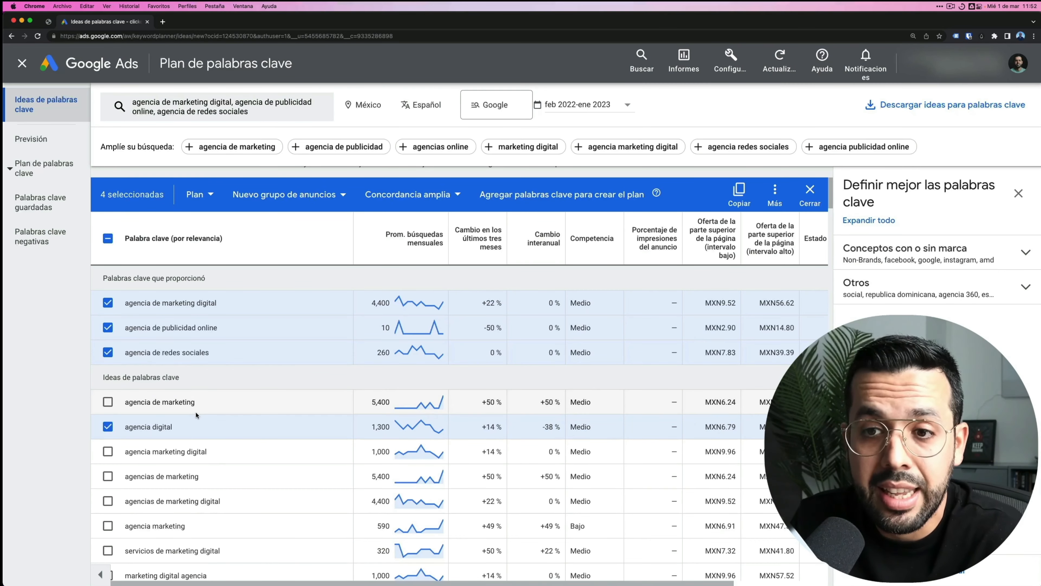
pyautogui.scroll(-1, 231, 447)
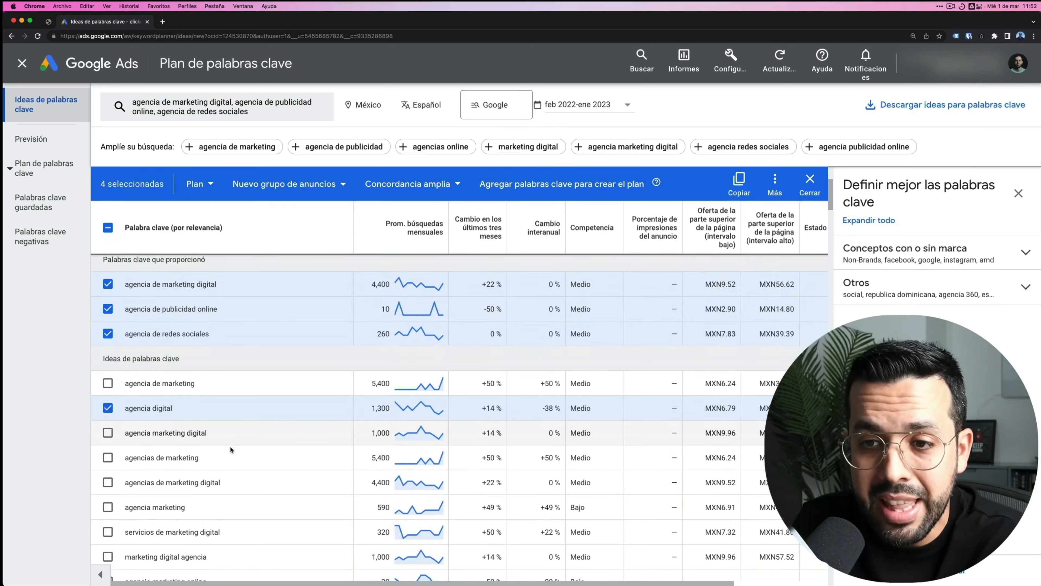
pyautogui.click(107, 433)
pyautogui.scroll(-5, 138, 422)
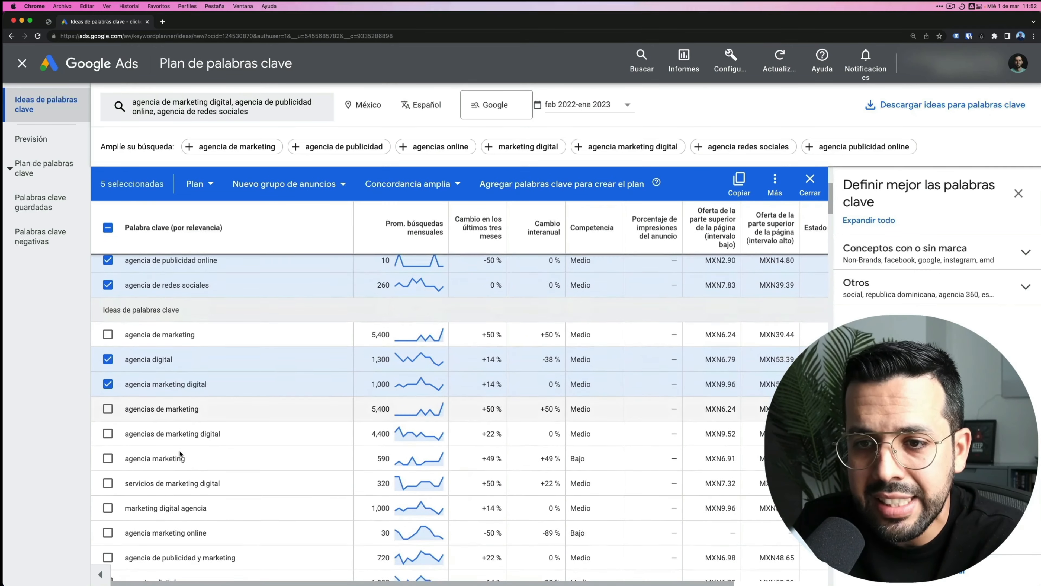
pyautogui.click(108, 360)
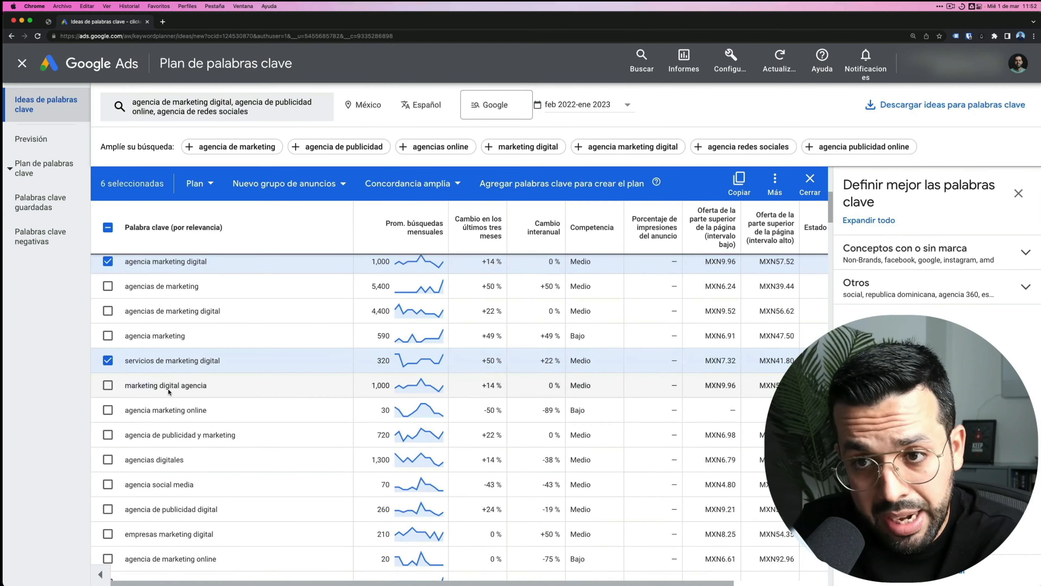
pyautogui.click(108, 384)
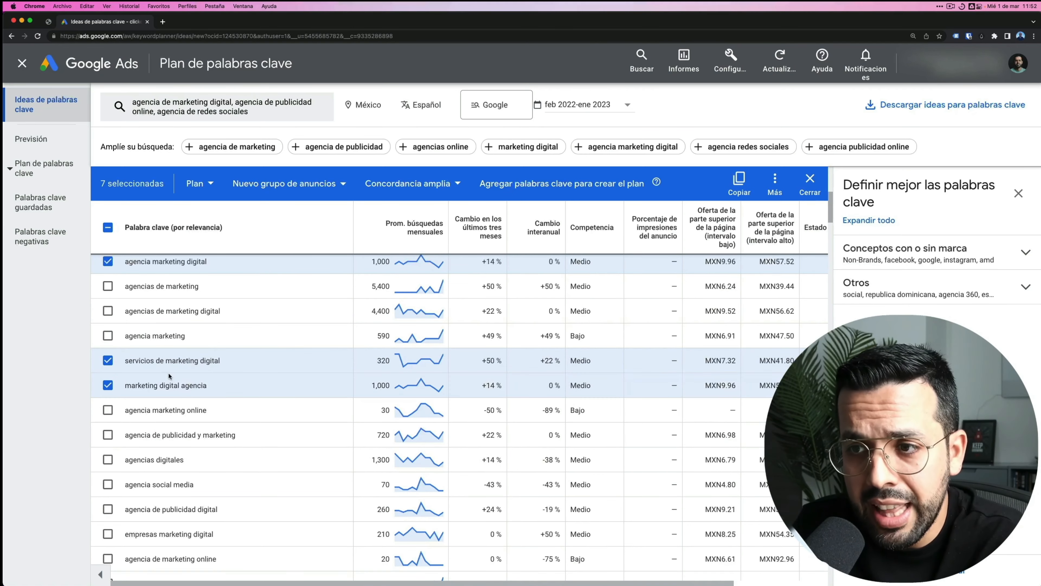
pyautogui.click(108, 410)
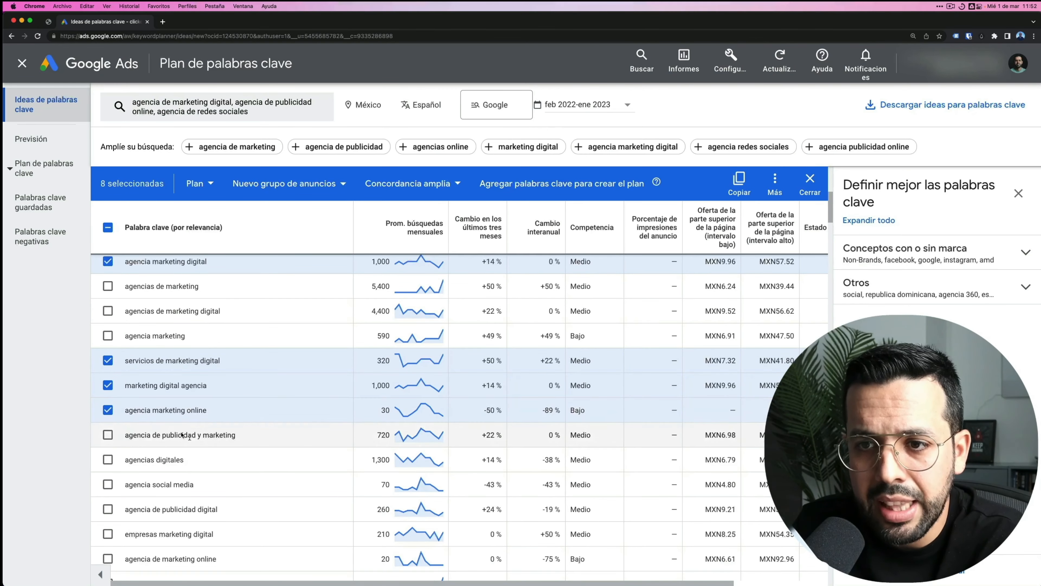
# Look through the remaining keyword ideas, and clear the whole keyword selection
pyautogui.scroll(-8, 242, 433)
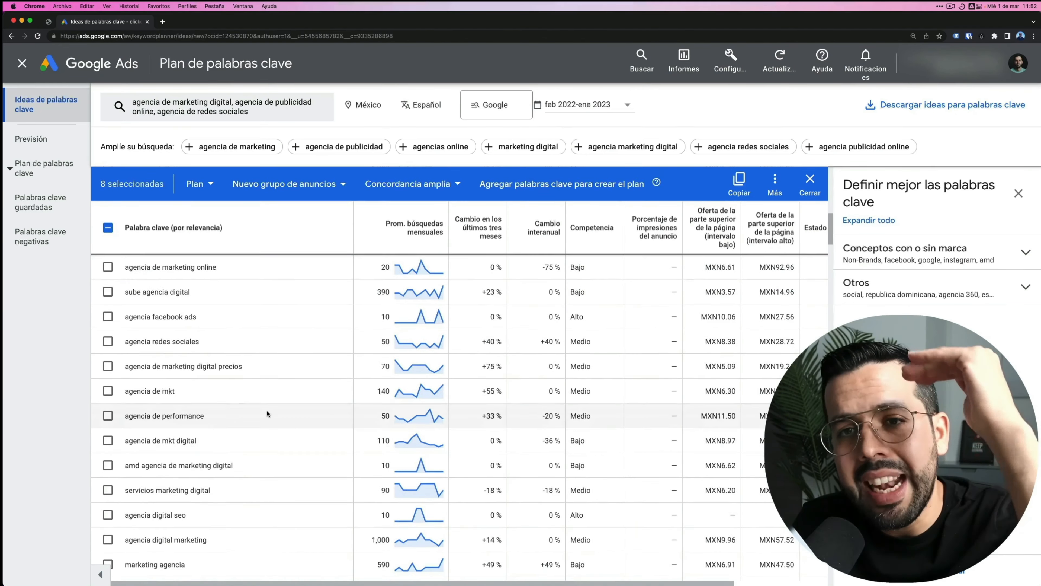
pyautogui.scroll(8, 267, 409)
pyautogui.scroll(4, 304, 499)
pyautogui.scroll(-3, 308, 482)
pyautogui.scroll(3, 303, 451)
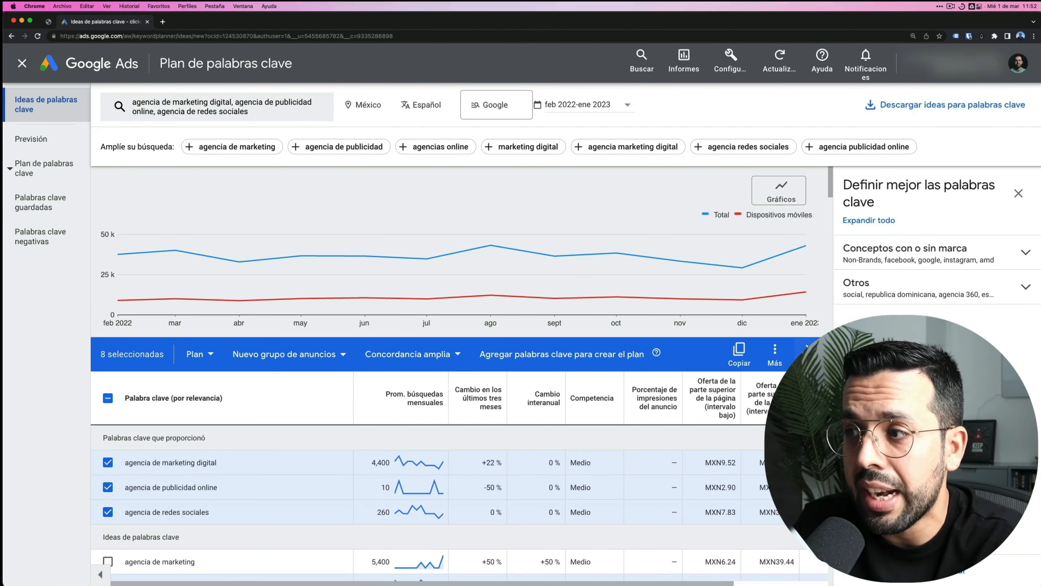
pyautogui.click(810, 353)
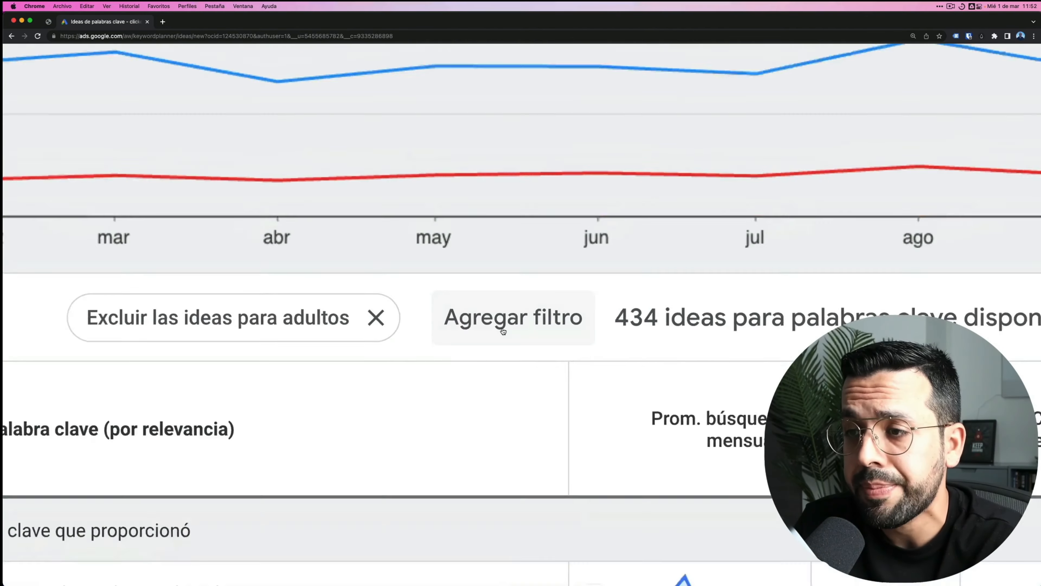
# Open the list of available filters without adding one, and select all keywords on the page before deselecting them
pyautogui.click(327, 356)
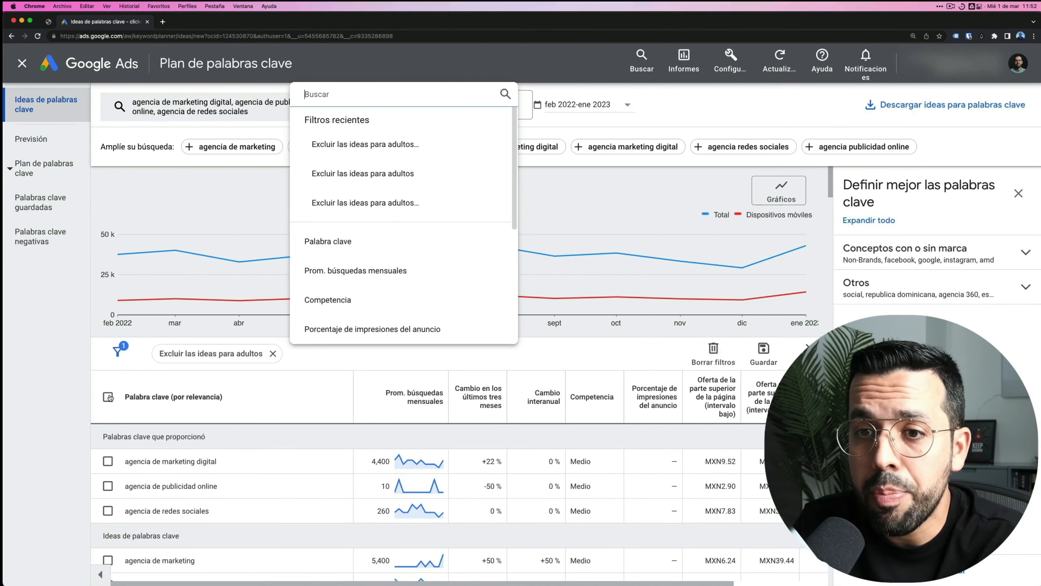
pyautogui.click(108, 397)
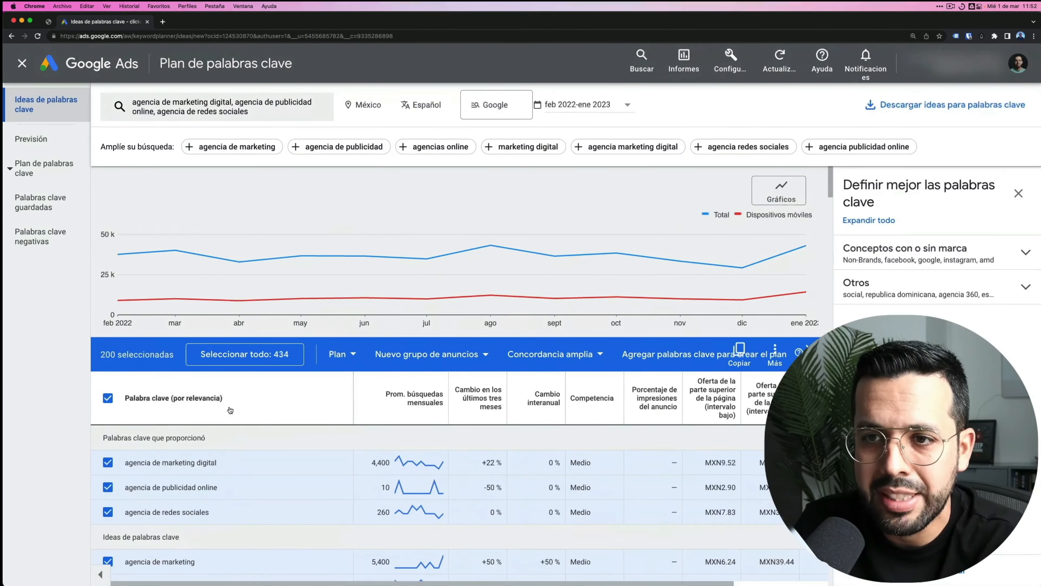
pyautogui.click(111, 446)
# Check the rows-per-page options and the total number of keyword ideas at the end of the table
pyautogui.scroll(-20, 542, 386)
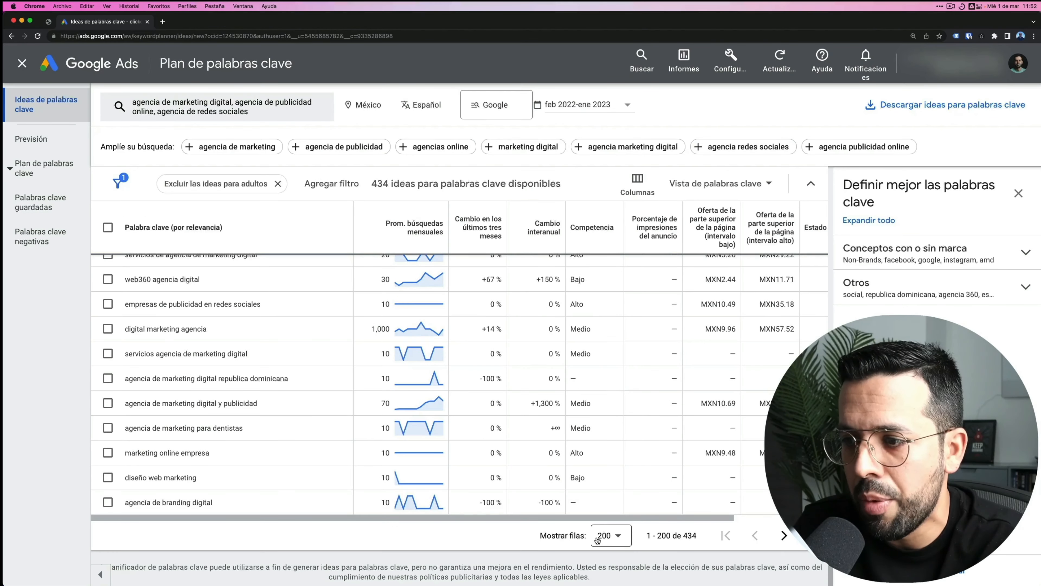
pyautogui.click(606, 537)
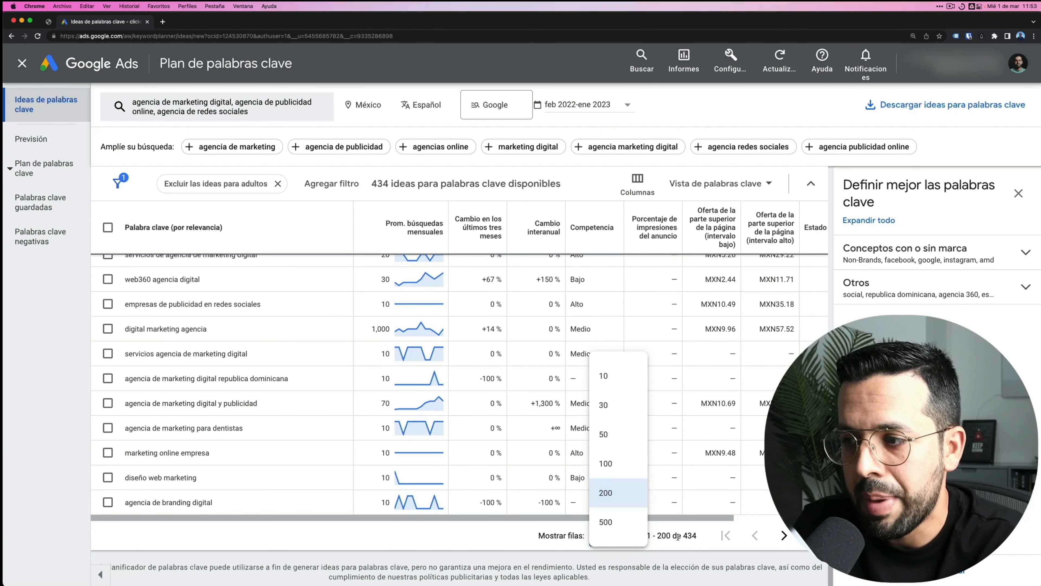
pyautogui.moveTo(677, 536); pyautogui.dragTo(692, 536)
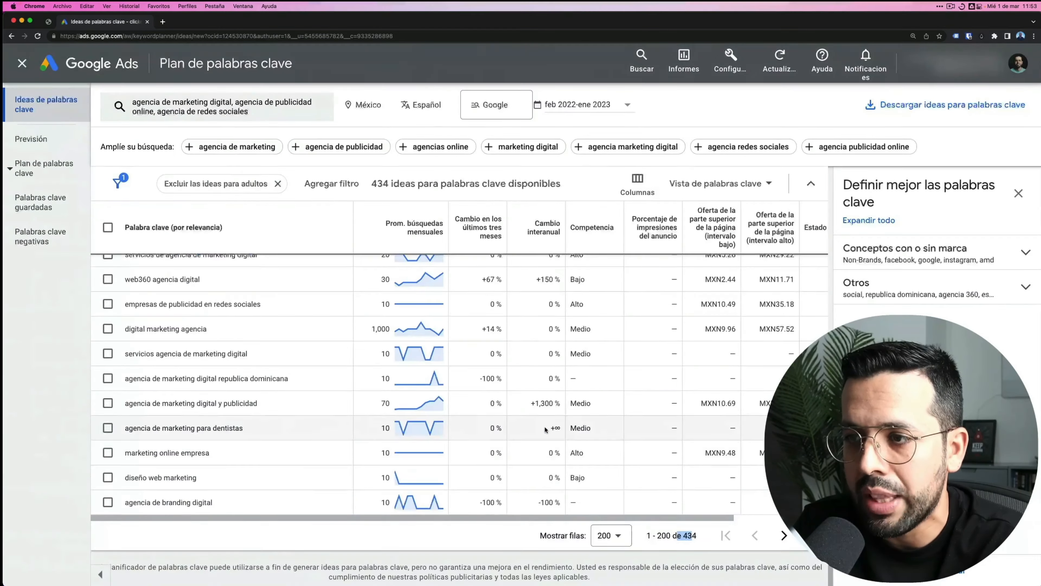
pyautogui.scroll(20, 545, 426)
pyautogui.scroll(-3, 363, 390)
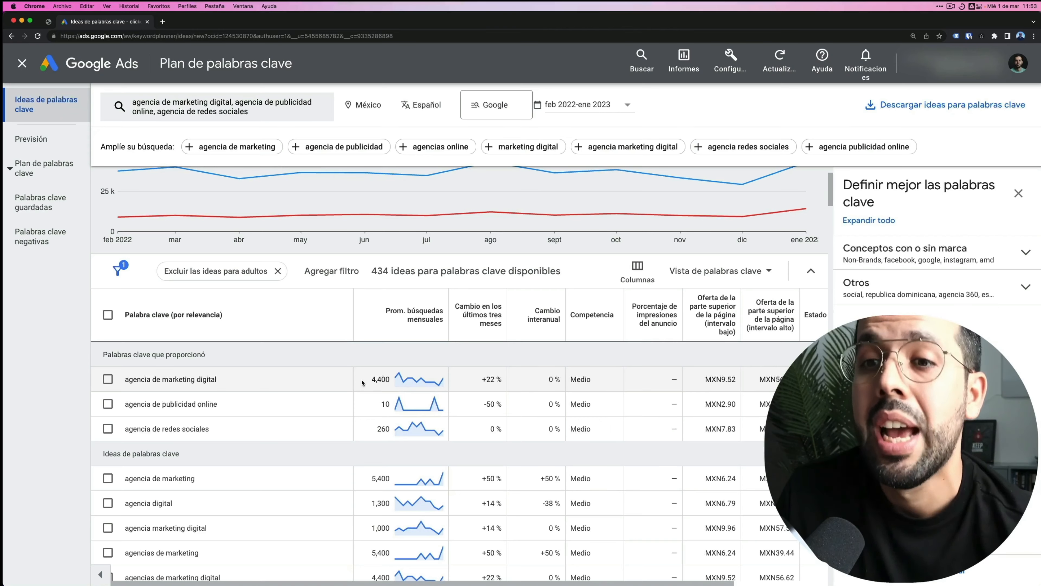
# Filter the keyword ideas to those whose text contains "digital", using text match (Coincidencia de texto)
pyautogui.click(316, 276)
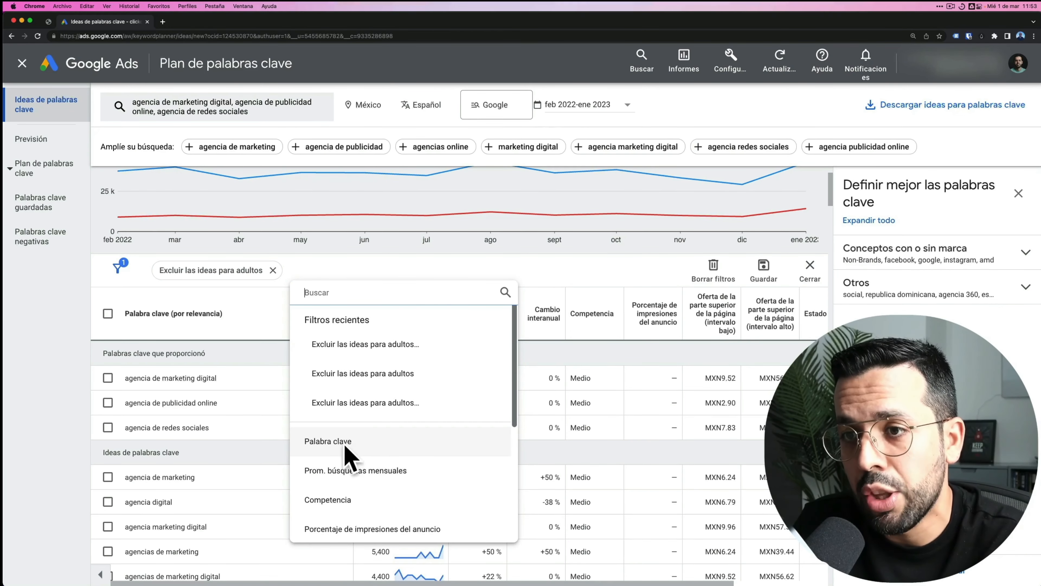
pyautogui.click(330, 443)
pyautogui.click(350, 388)
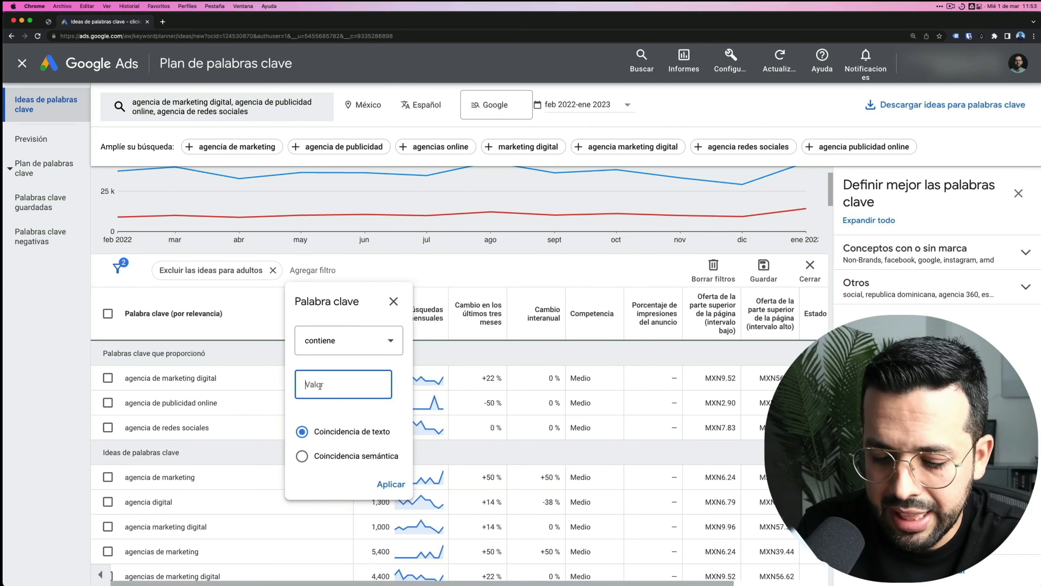
pyautogui.write('digital')
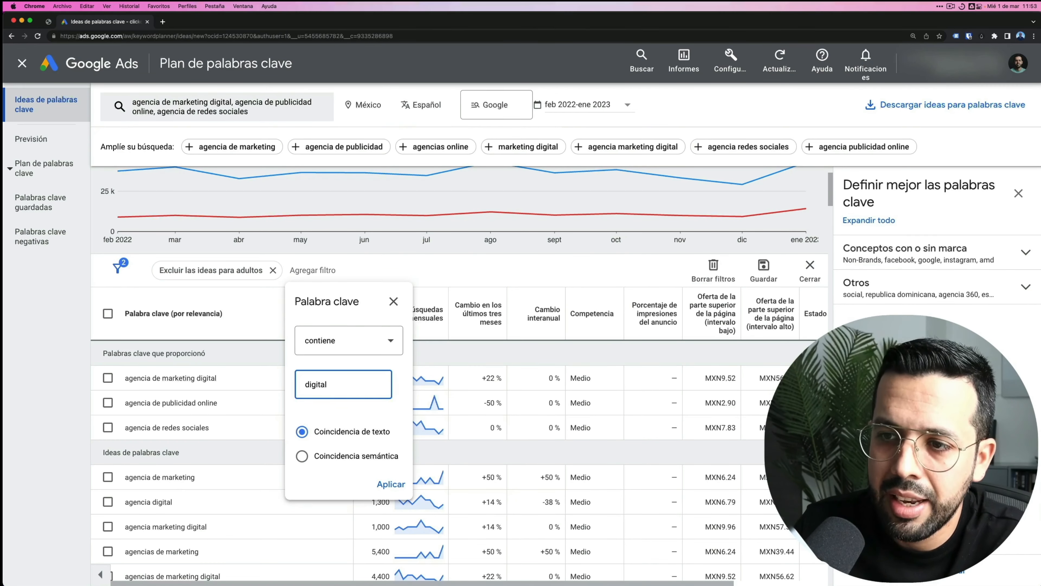
pyautogui.click(391, 484)
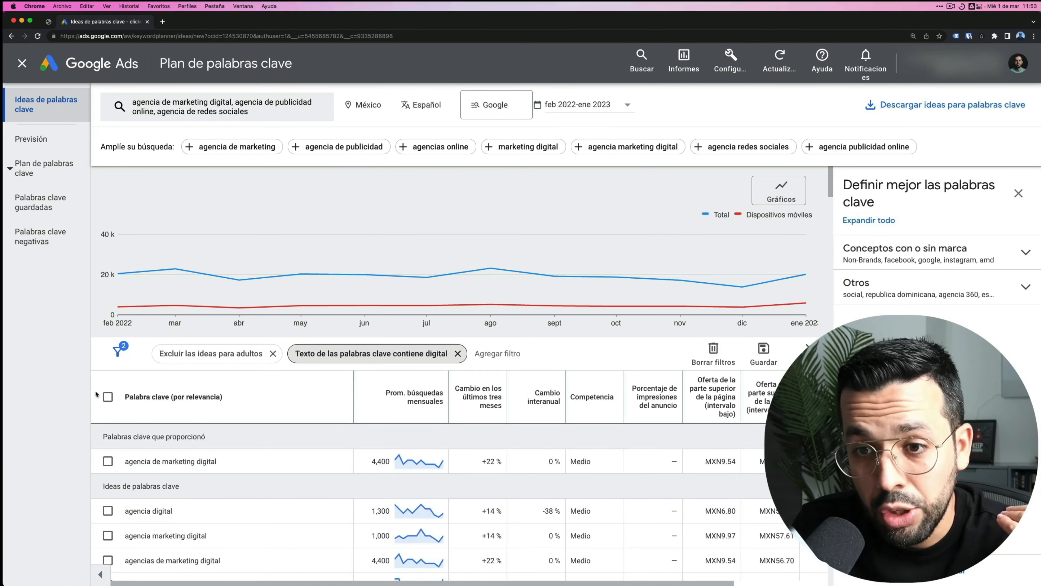
# Try selecting all the filtered keywords, deselect them, and look through the ideas containing "digital"
pyautogui.click(108, 396)
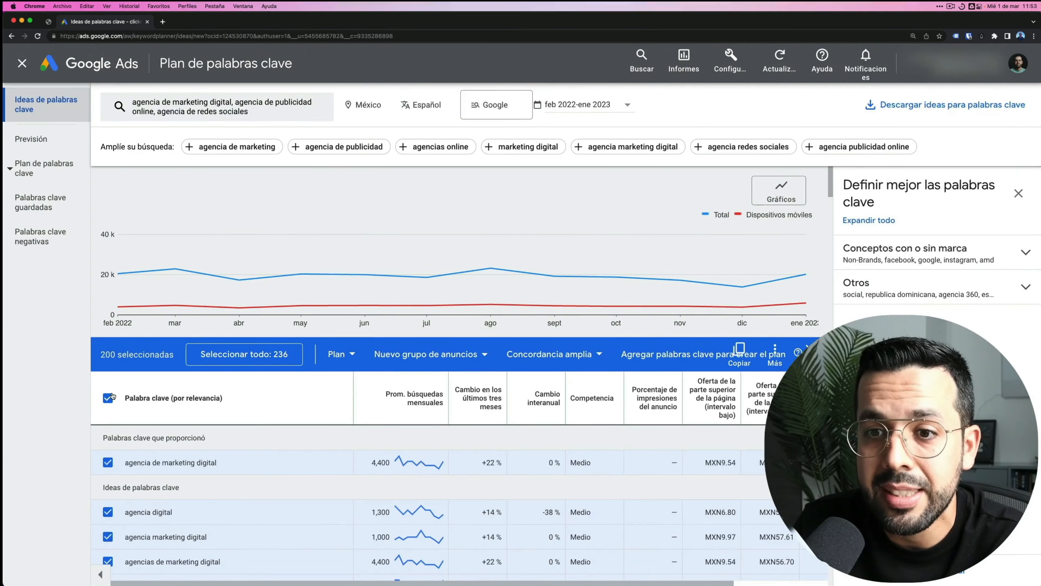
pyautogui.click(107, 397)
pyautogui.scroll(-7, 234, 455)
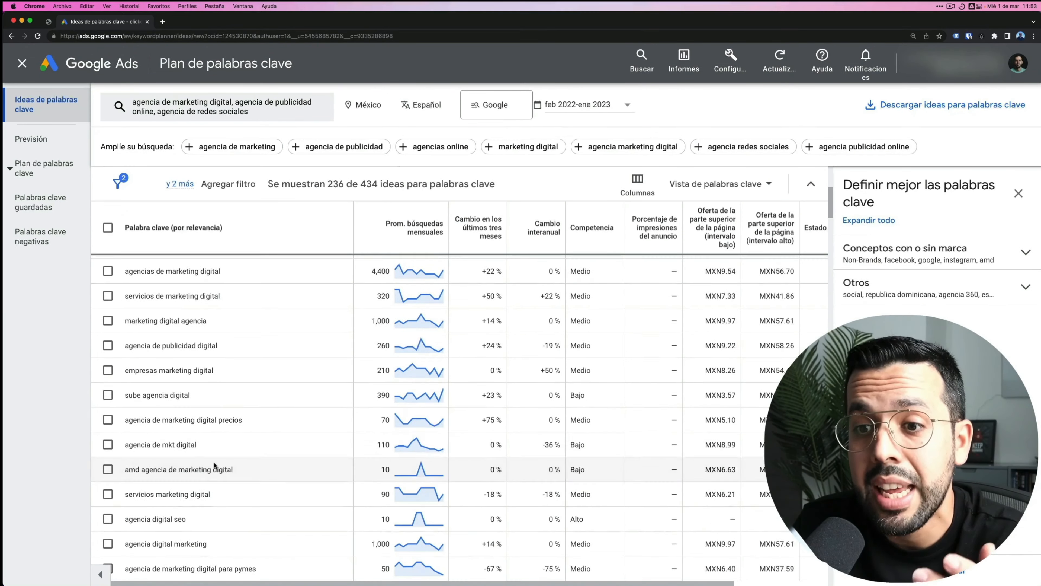
pyautogui.scroll(3, 213, 467)
pyautogui.scroll(-4, 213, 464)
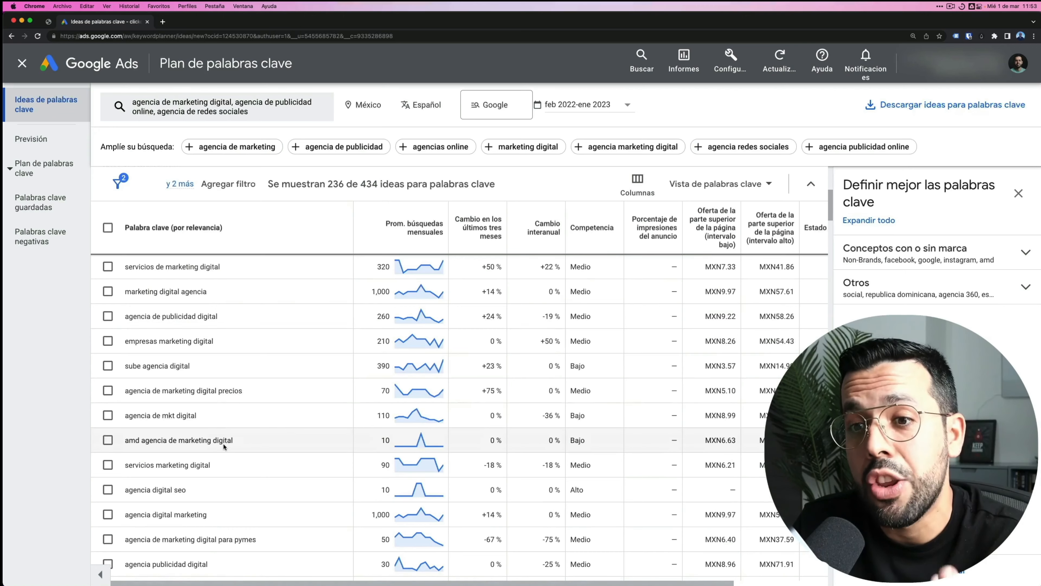
# Review the filtered keyword ideas, highlighting the word "digital" in several of them
pyautogui.doubleClick(205, 390)
pyautogui.doubleClick(176, 366)
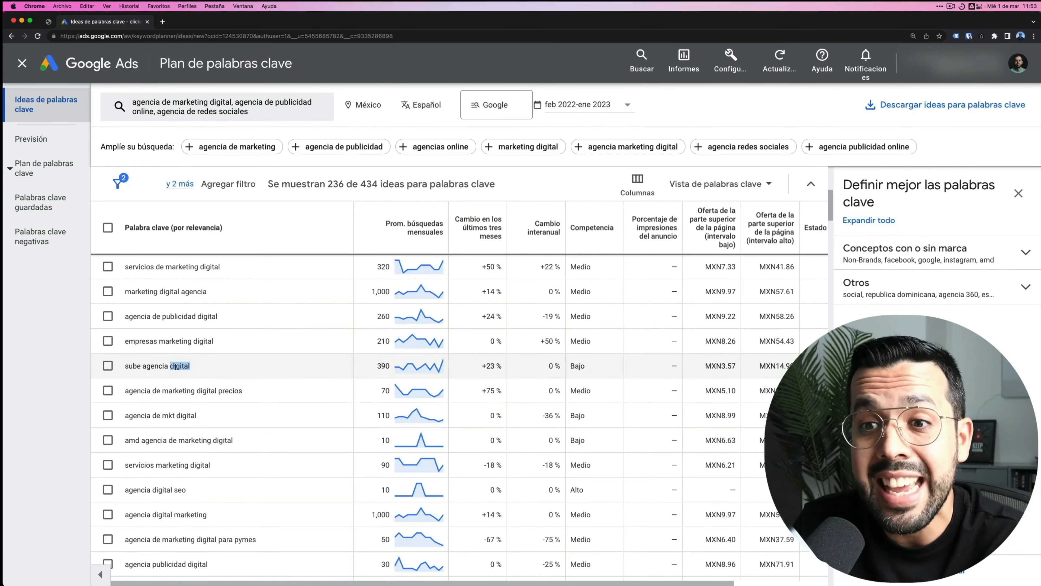
pyautogui.doubleClick(205, 341)
pyautogui.scroll(-3, 246, 371)
pyautogui.scroll(10, 223, 379)
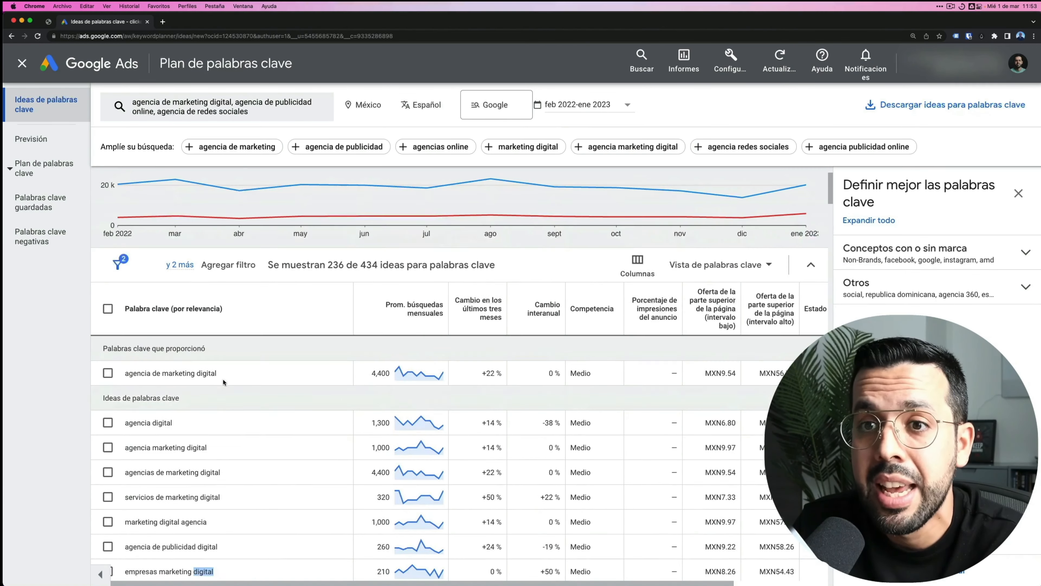
# Change the keyword text filter to "no contiene" facebook with text match, and look through the resulting ideas
pyautogui.click(180, 266)
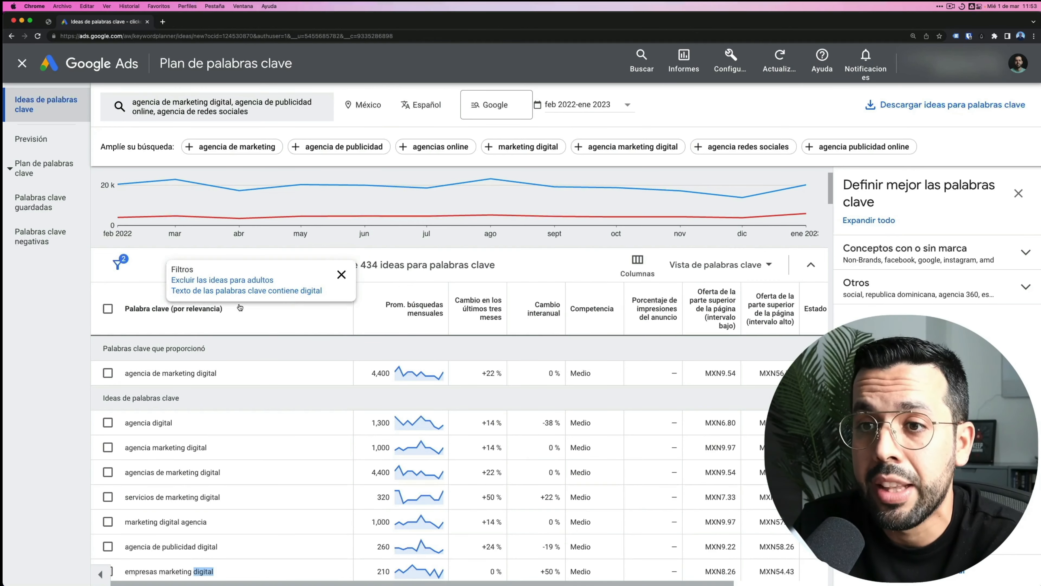
pyautogui.click(281, 294)
pyautogui.click(353, 339)
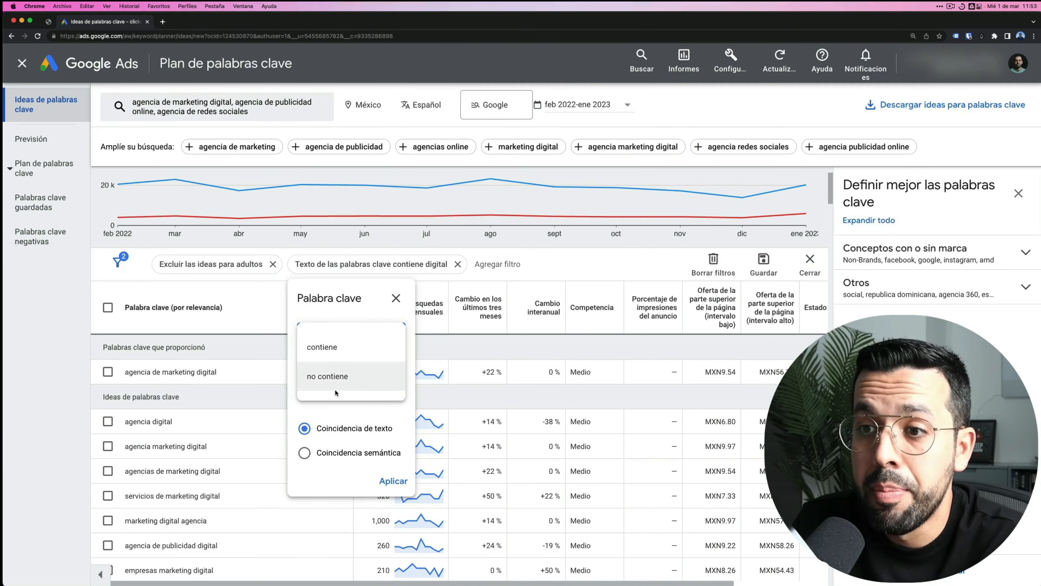
pyautogui.click(334, 383)
pyautogui.doubleClick(340, 383)
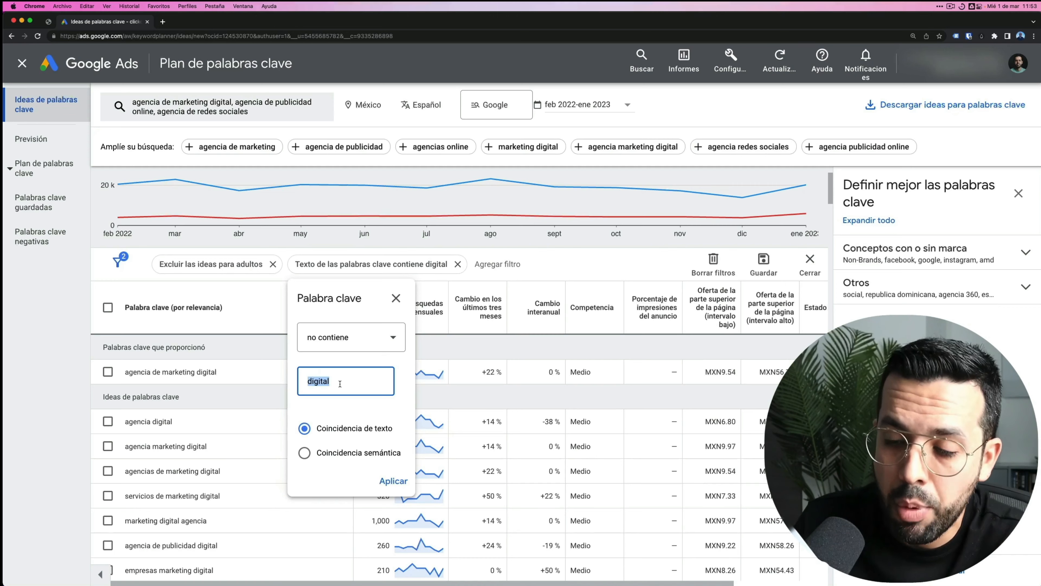
pyautogui.press('BackSpace')
pyautogui.write('facebook')
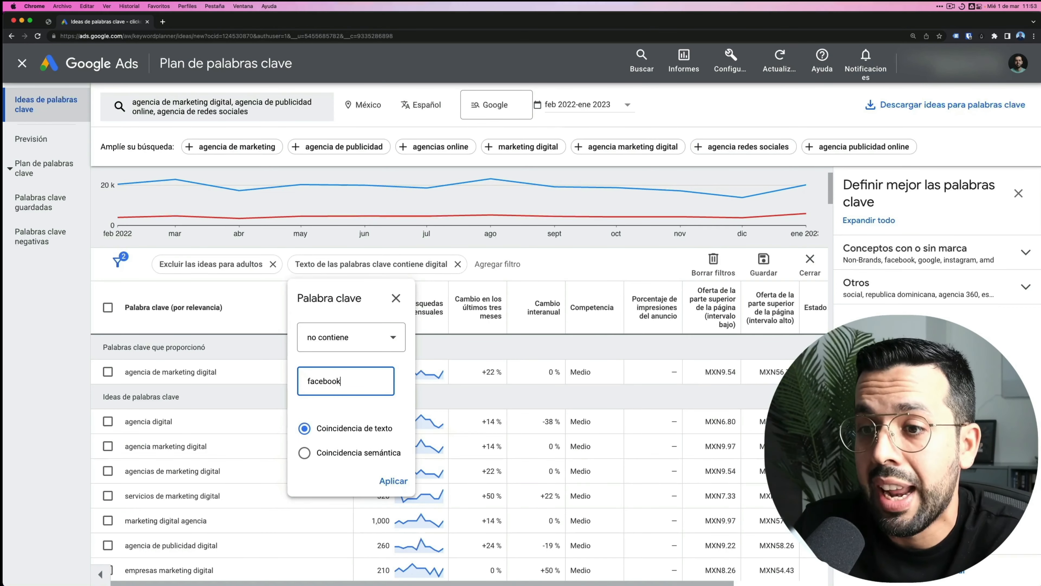
pyautogui.click(394, 481)
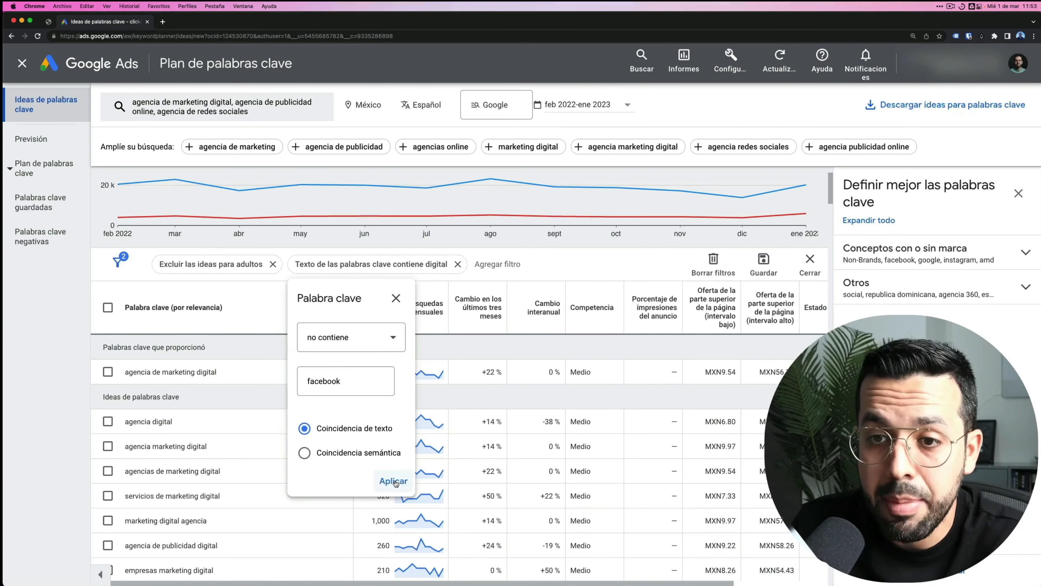
pyautogui.scroll(-5, 291, 423)
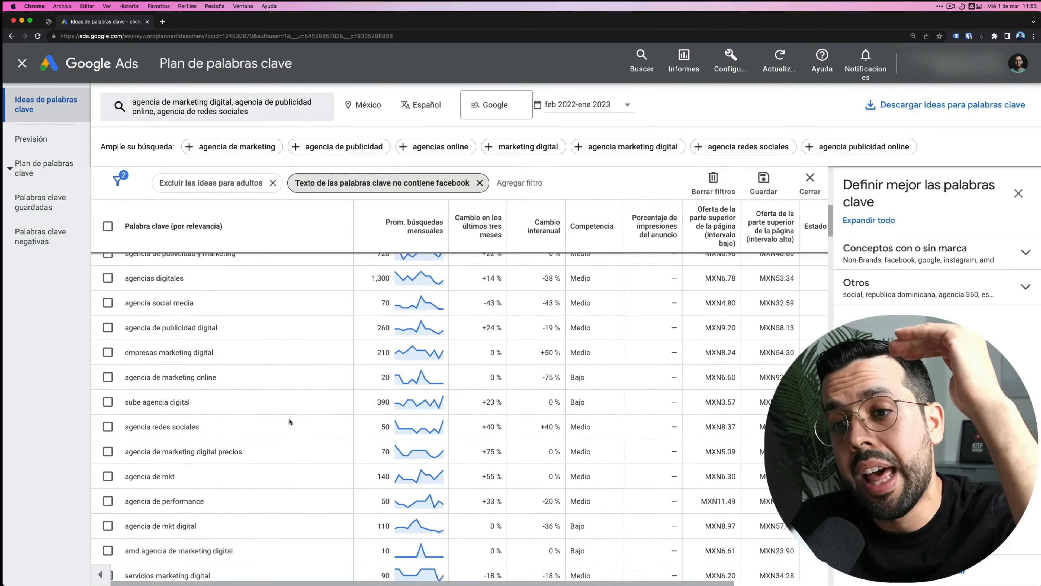
pyautogui.scroll(10, 289, 417)
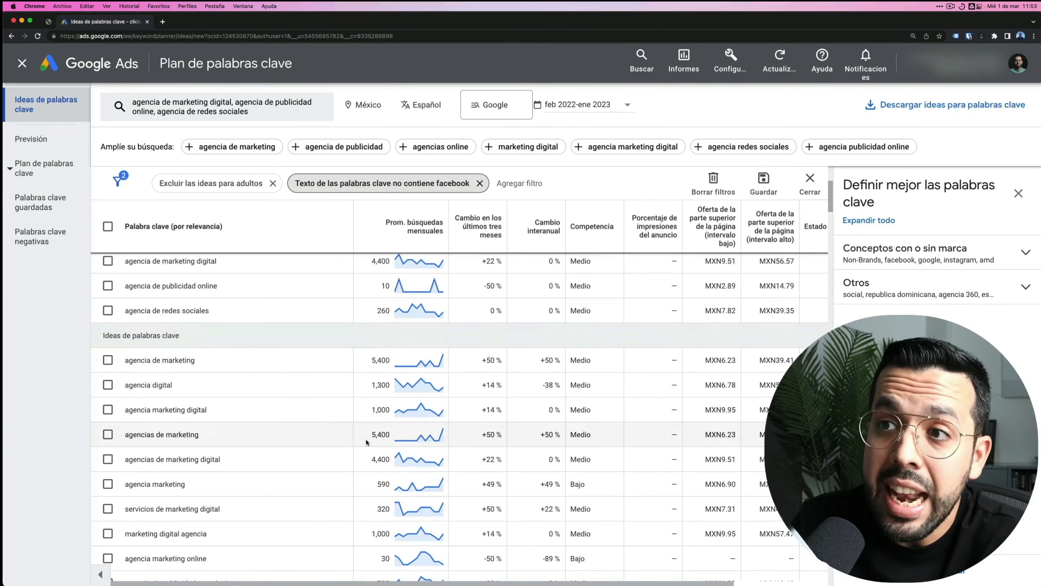
# Check the condition options of the facebook text filter and remove that filter from the keyword ideas
pyautogui.scroll(3, 366, 441)
pyautogui.click(382, 299)
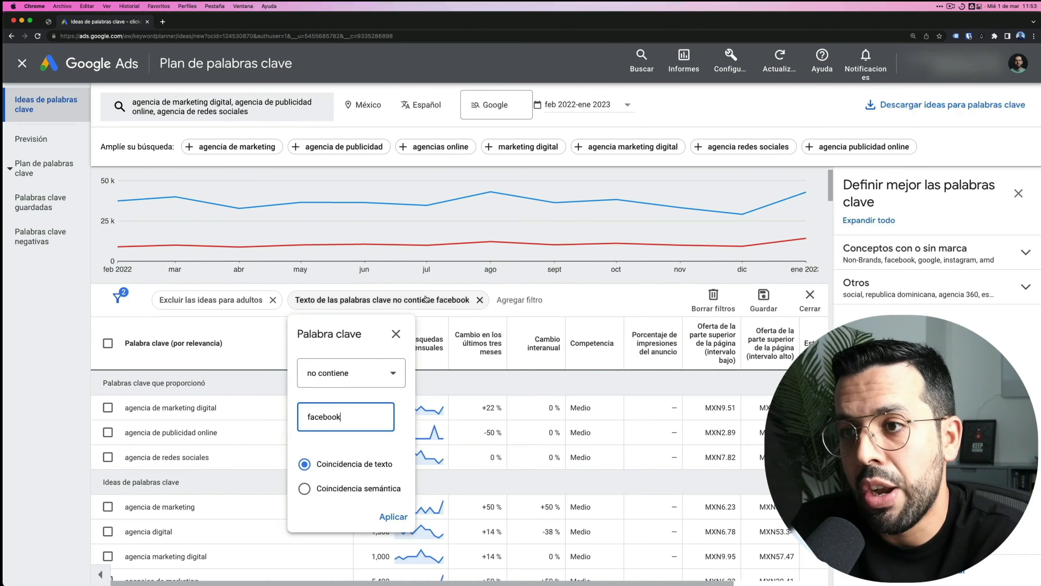
pyautogui.click(361, 379)
pyautogui.click(366, 337)
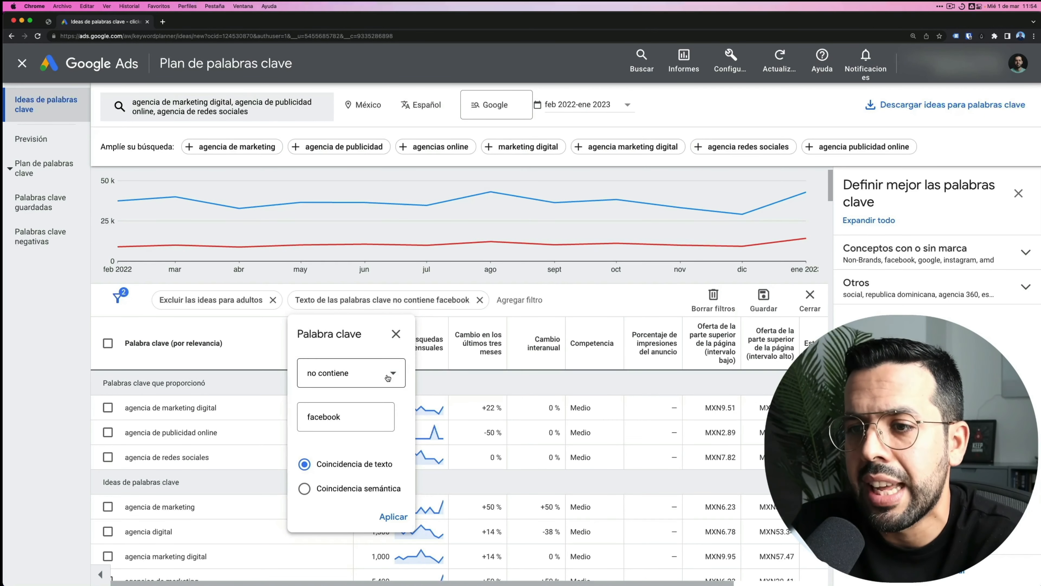
pyautogui.click(479, 300)
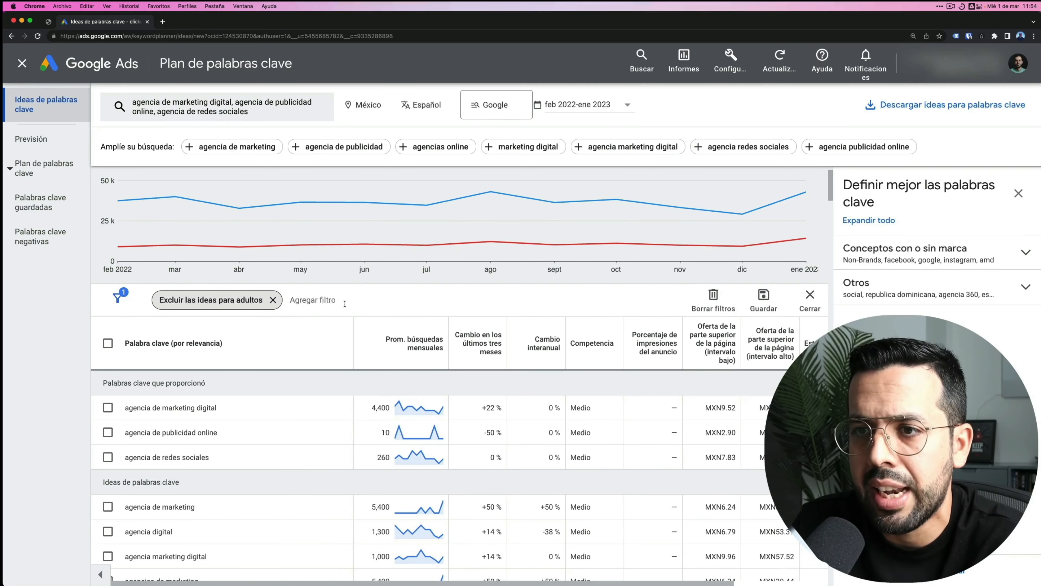
# Filter the keyword ideas to average monthly searches (Prom. búsquedas mensuales) of >= 100
pyautogui.click(320, 306)
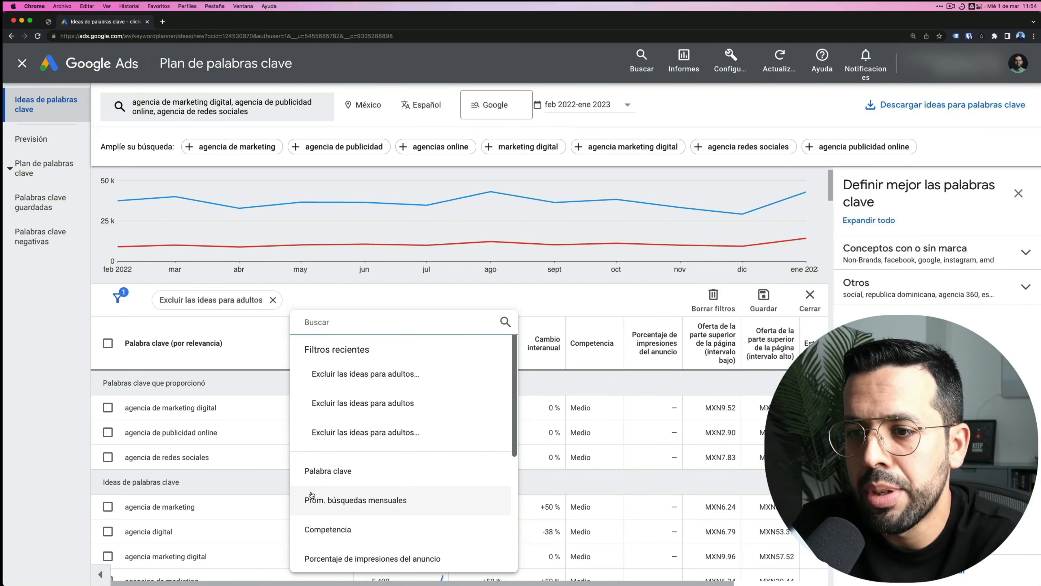
pyautogui.click(343, 501)
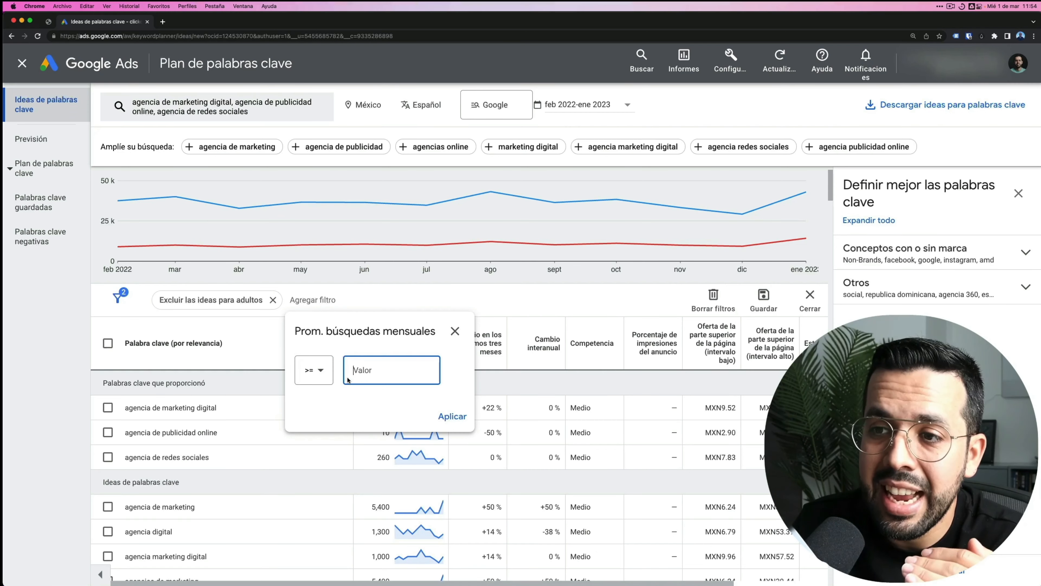
pyautogui.click(315, 375)
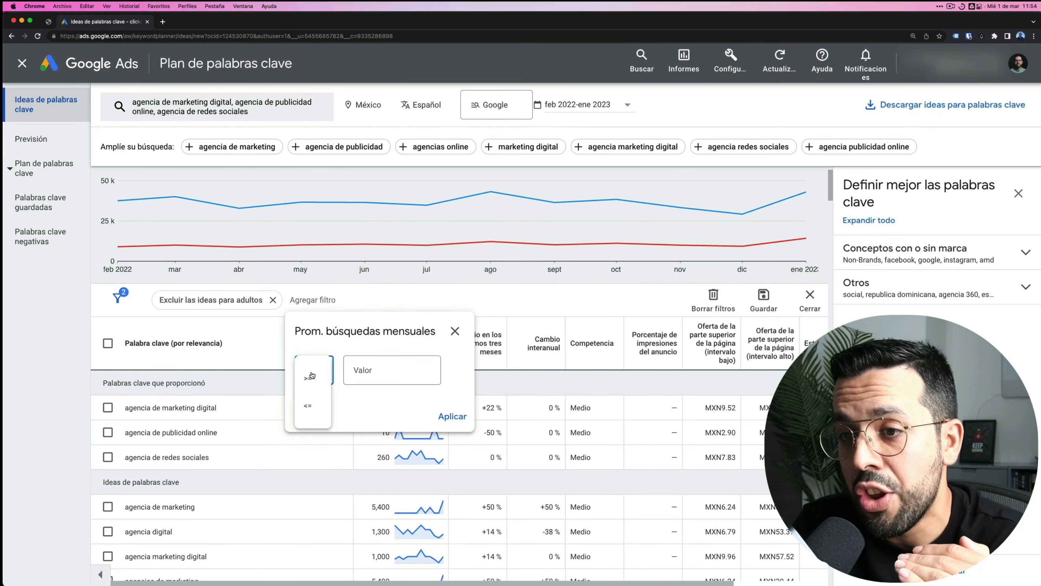
pyautogui.click(364, 371)
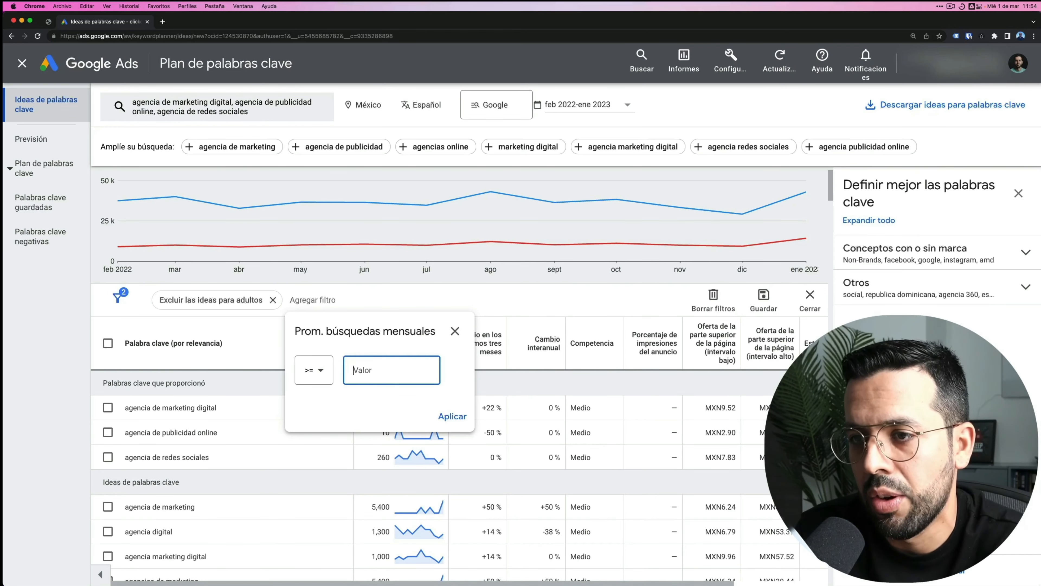
pyautogui.click(314, 369)
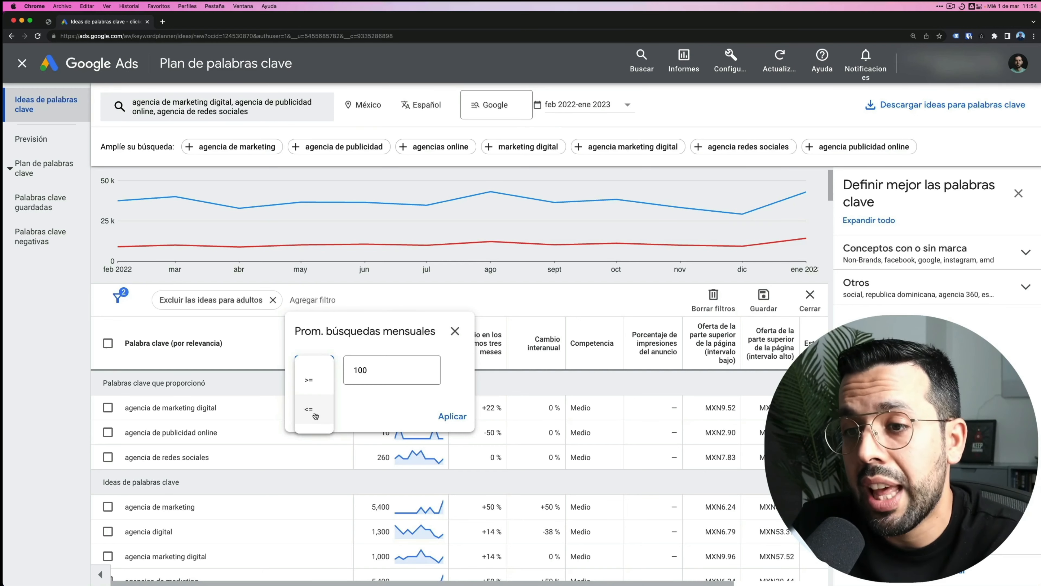
pyautogui.click(327, 379)
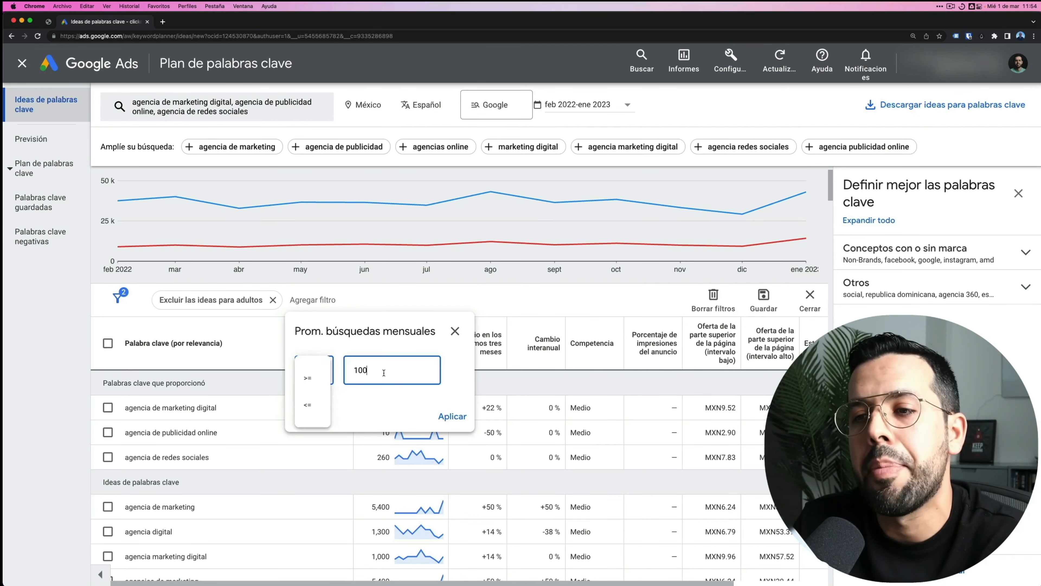
pyautogui.click(453, 416)
# Try selecting all keywords that match the monthly searches filter, and leave them deselected
pyautogui.click(109, 343)
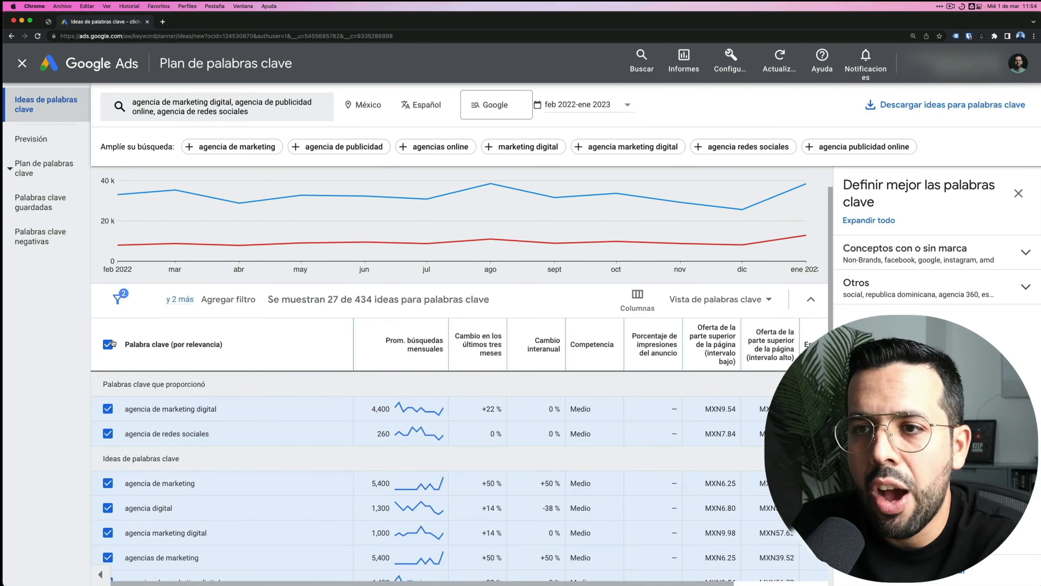
pyautogui.click(107, 344)
pyautogui.click(107, 343)
pyautogui.click(107, 343)
pyautogui.click(106, 342)
pyautogui.click(106, 342)
# Sort the keyword ideas by average monthly searches in descending order and review the list down to the lowest volumes
pyautogui.scroll(-10, 366, 431)
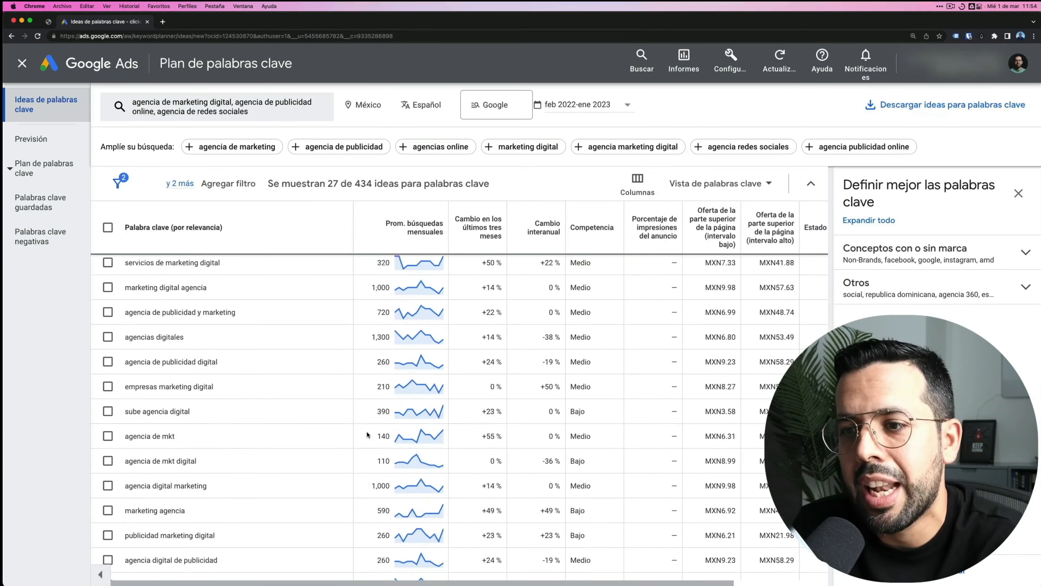
pyautogui.click(390, 248)
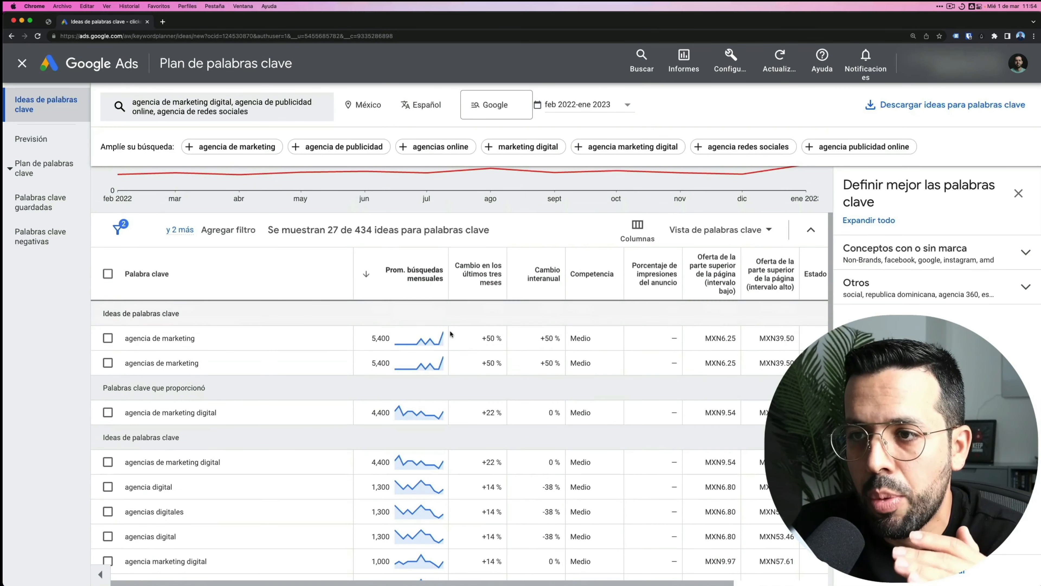
pyautogui.scroll(-2, 423, 358)
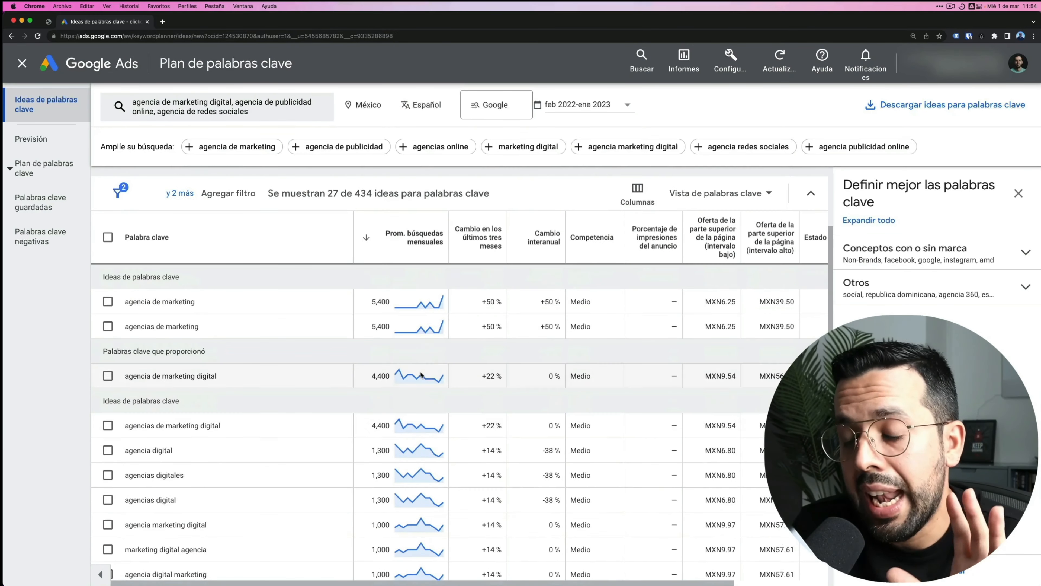
pyautogui.scroll(-3, 423, 411)
pyautogui.scroll(-5, 423, 420)
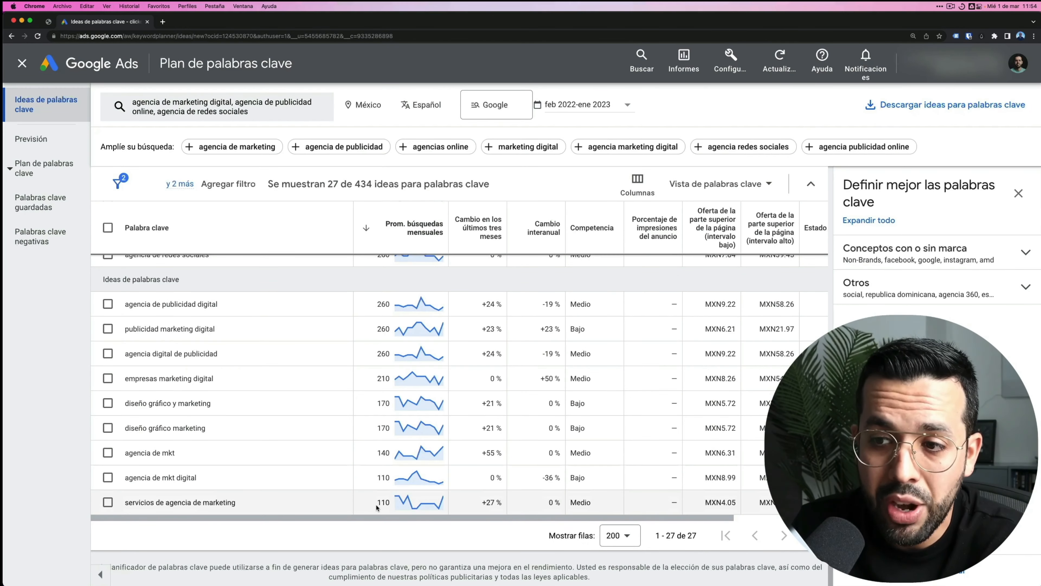
pyautogui.scroll(6, 382, 500)
pyautogui.scroll(3, 389, 493)
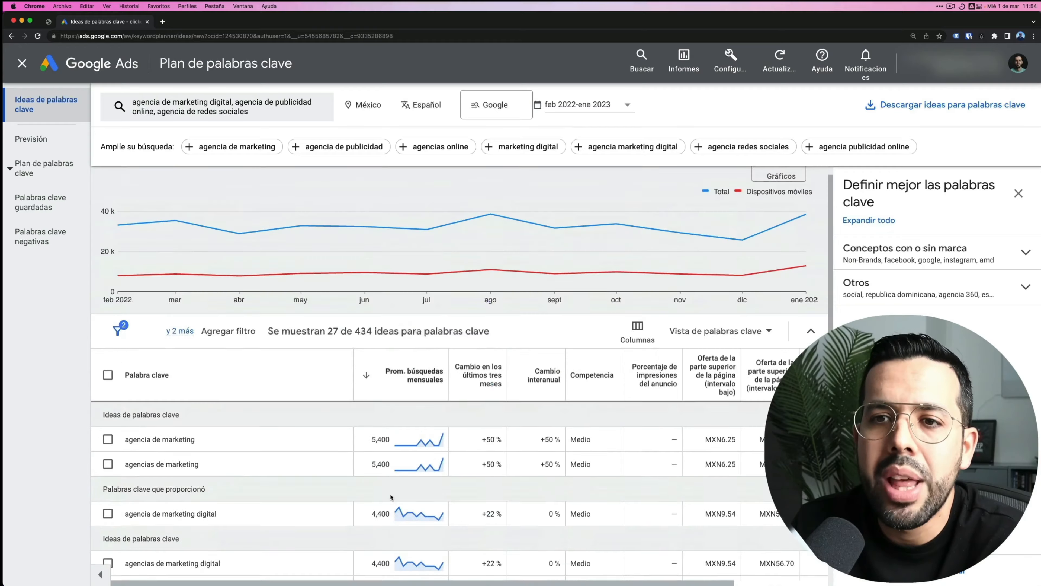
pyautogui.scroll(-4, 438, 474)
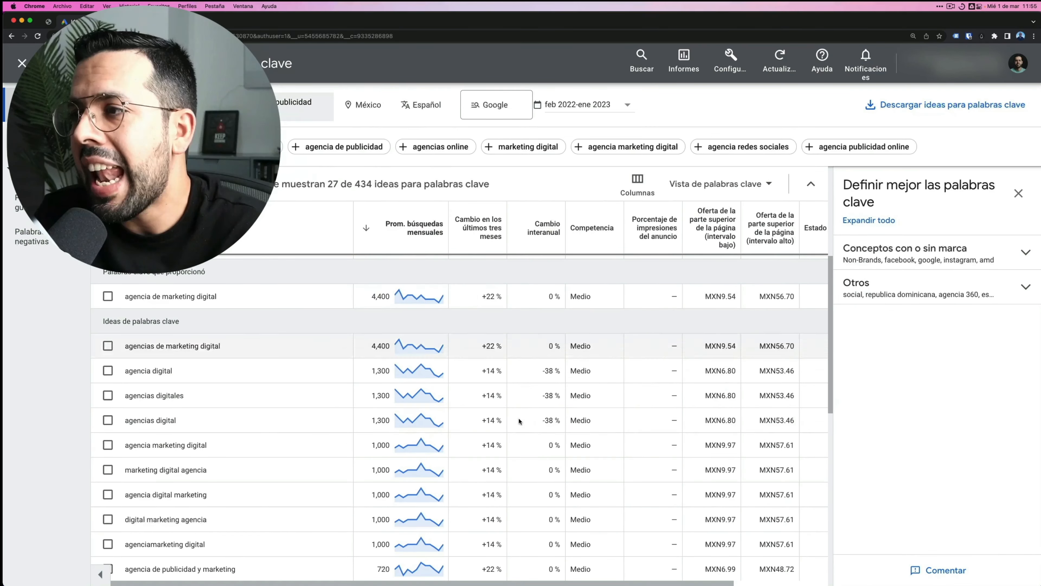
# Remove the average monthly searches >= 100 filter from the keyword ideas
pyautogui.scroll(5, 341, 324)
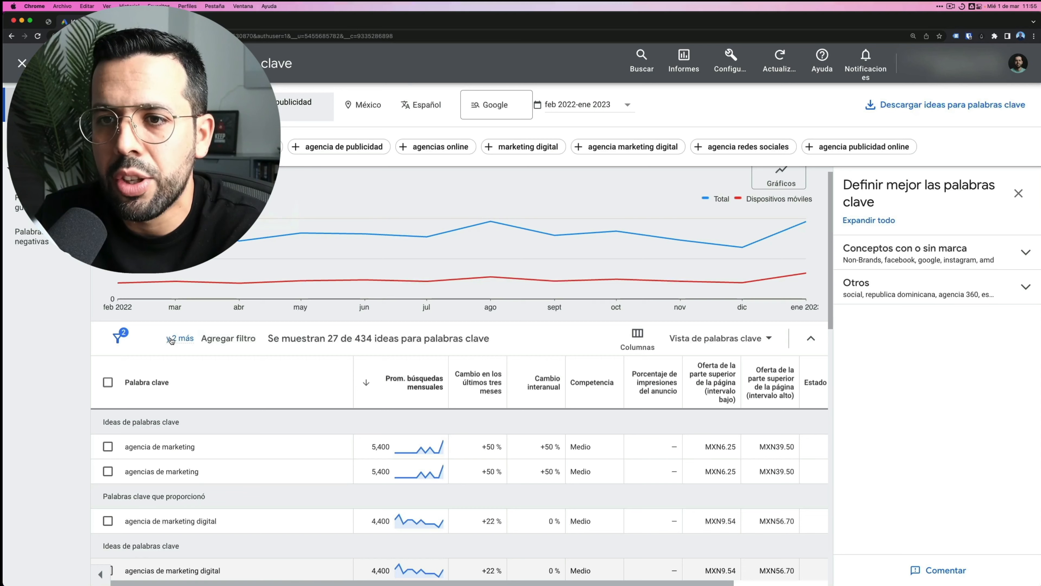
pyautogui.click(291, 338)
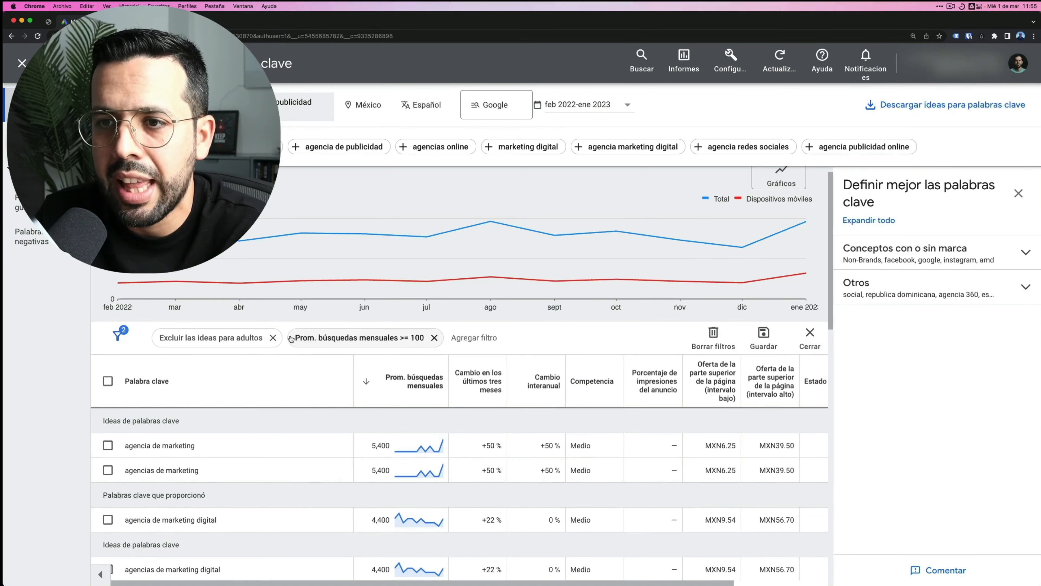
pyautogui.click(438, 338)
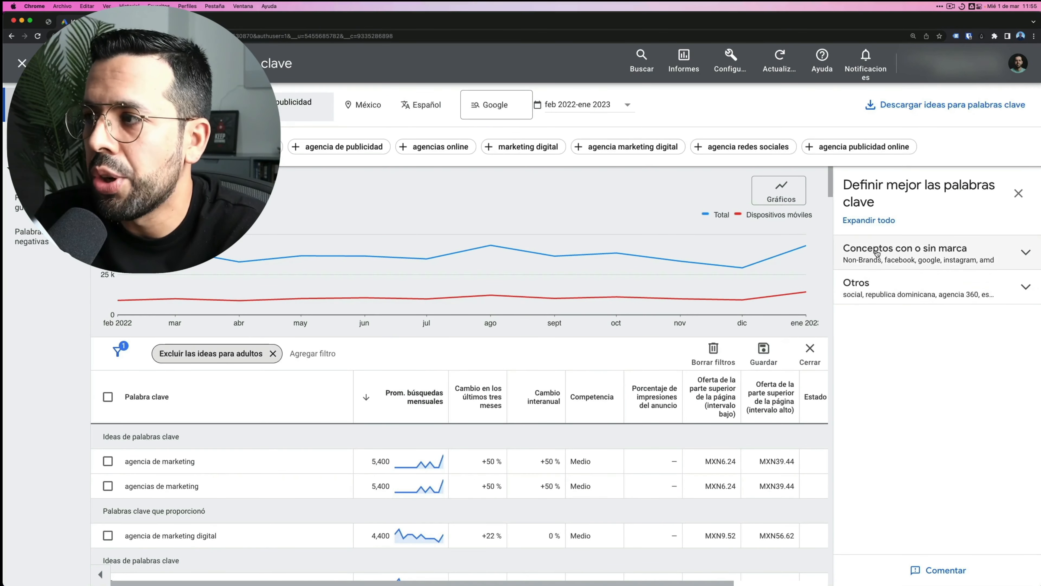
# Expand the "Conceptos con o sin marca" group in the keyword refinement options and review its brand categories
pyautogui.scroll(5, 846, 194)
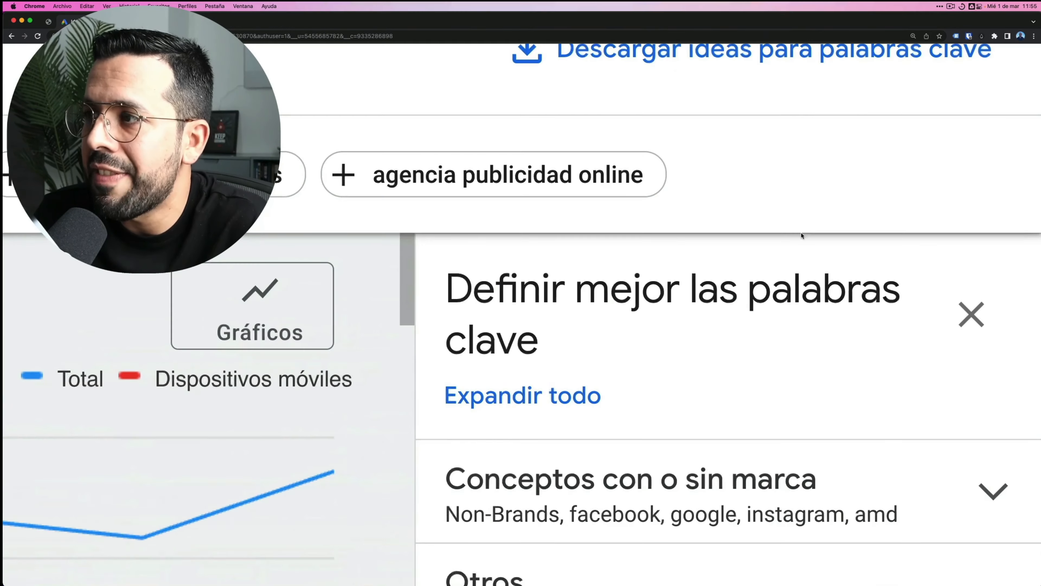
pyautogui.scroll(-5, 604, 291)
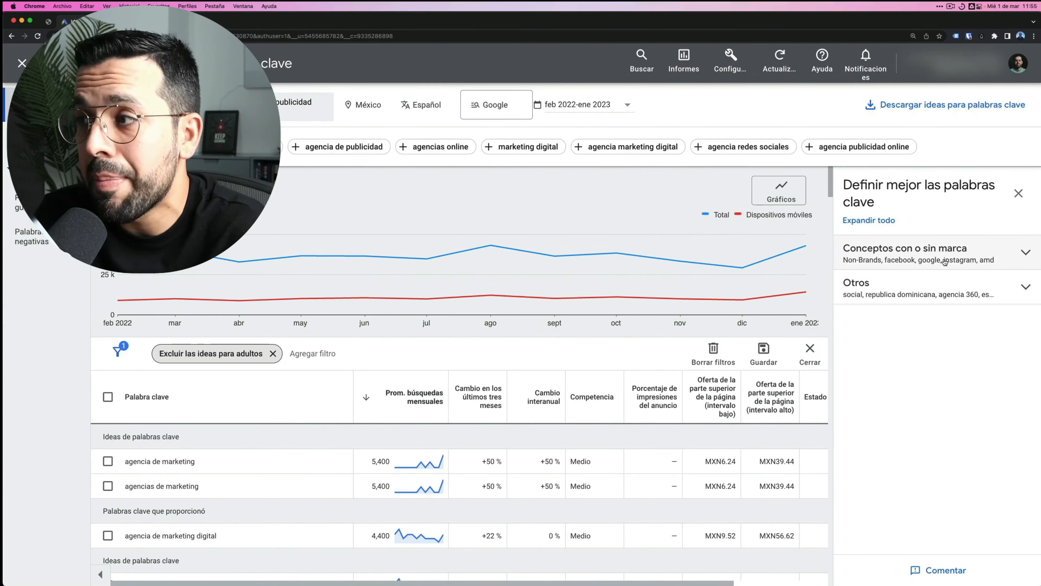
pyautogui.click(943, 258)
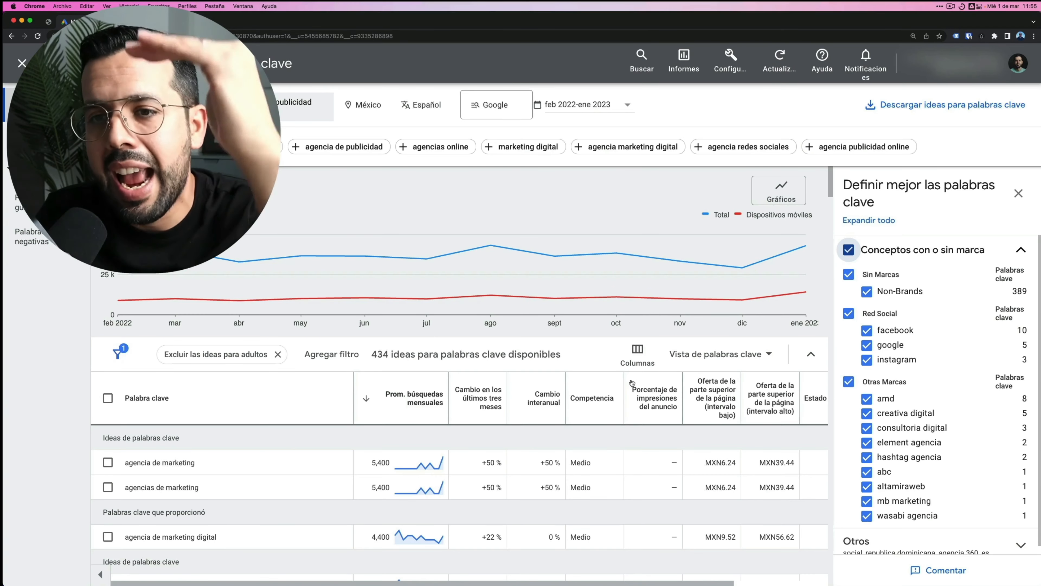
pyautogui.scroll(-3, 633, 368)
pyautogui.scroll(-3, 633, 373)
pyautogui.scroll(8, 661, 353)
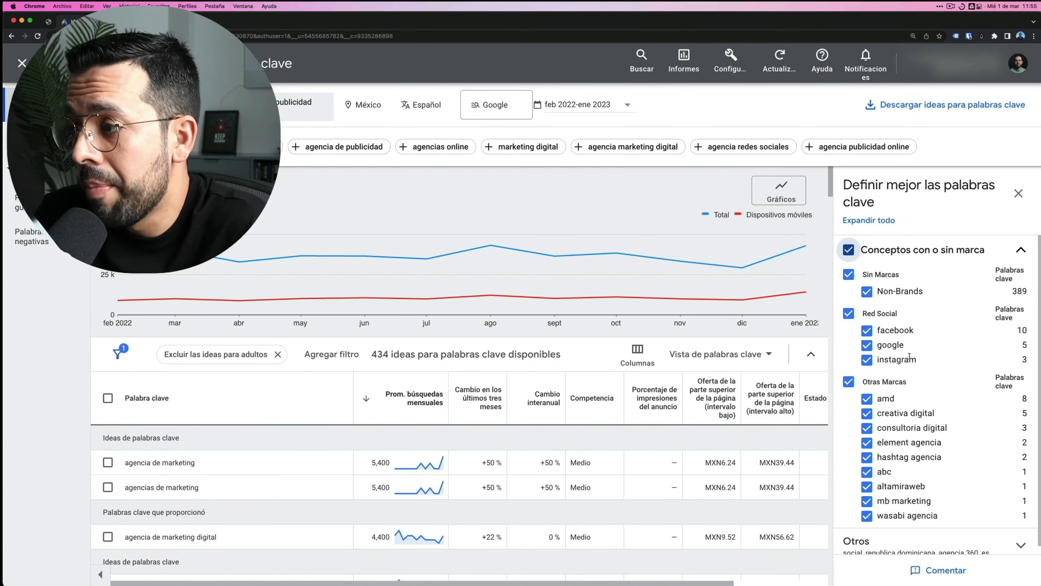
# Exclude the whole "Otras Marcas" category from the keyword ideas
pyautogui.scroll(-1, 909, 356)
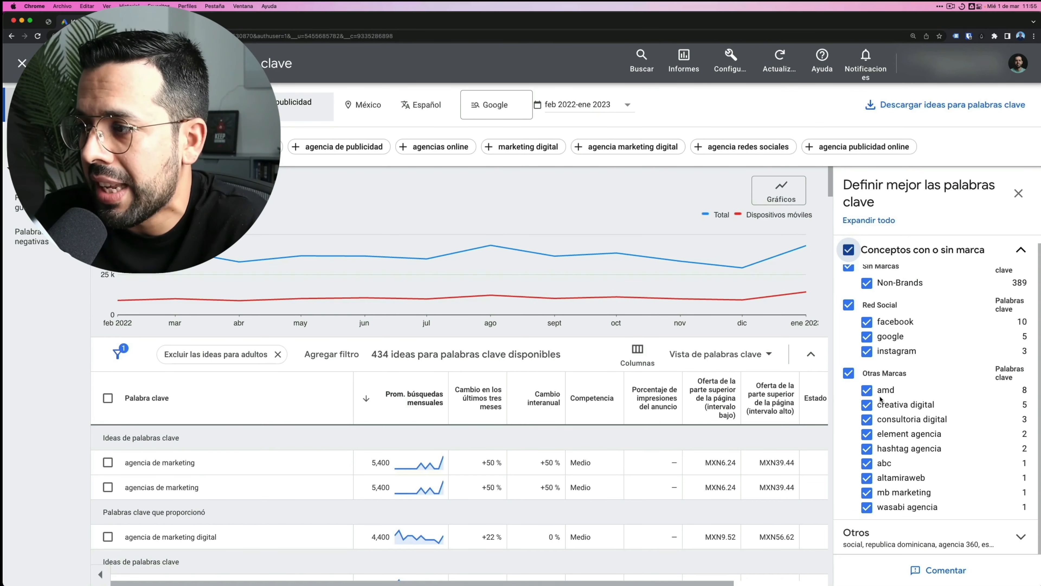
pyautogui.moveTo(880, 398)
pyautogui.mouseDown()
pyautogui.moveTo(950, 511)
pyautogui.moveTo(886, 412)
pyautogui.mouseUp()
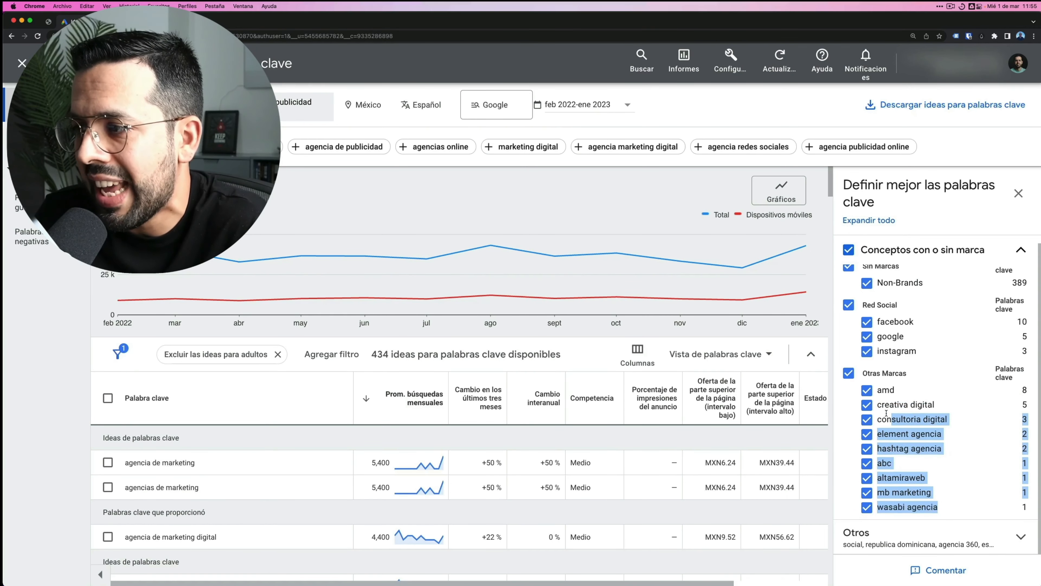
pyautogui.click(847, 374)
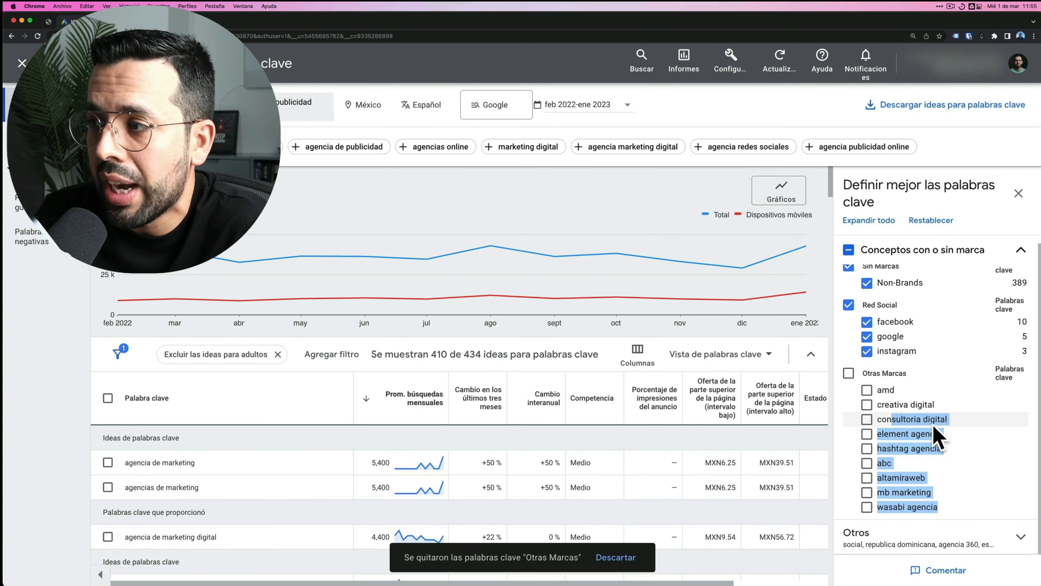
# Exclude the facebook and instagram keywords from the "Red Social" brand category, keeping google included
pyautogui.click(867, 322)
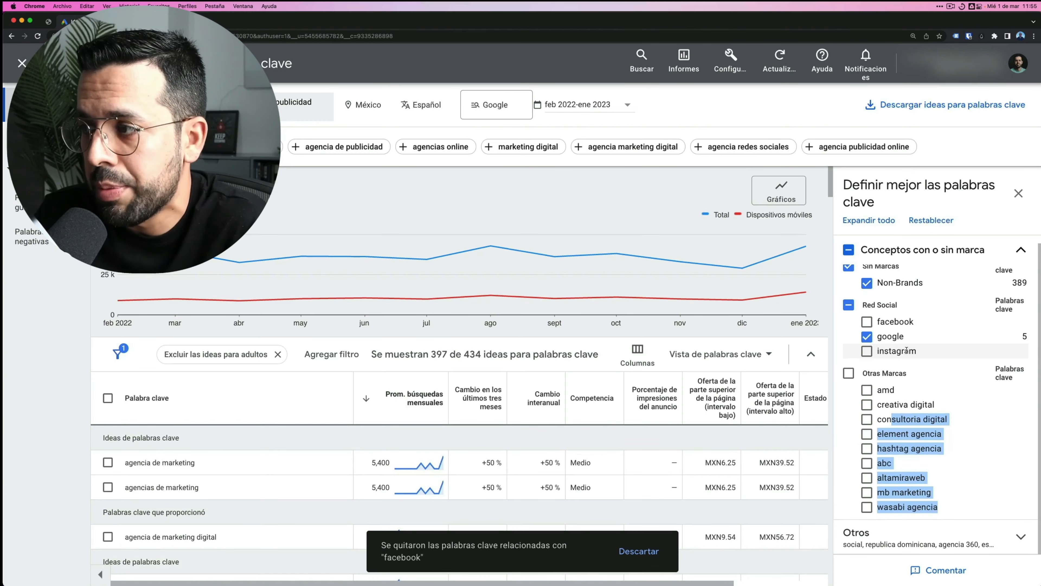
pyautogui.scroll(-10, 561, 412)
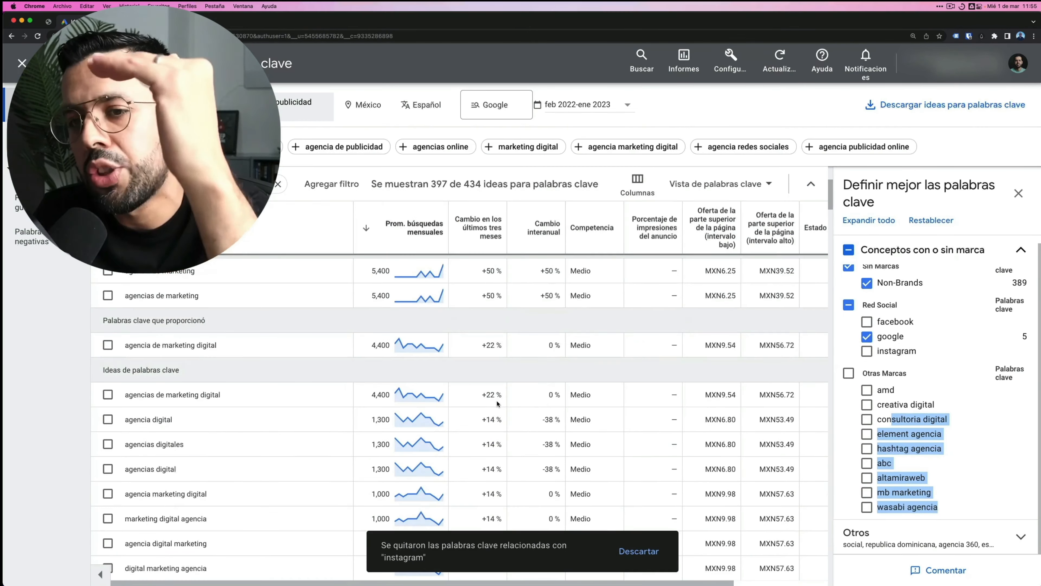
pyautogui.scroll(8, 561, 412)
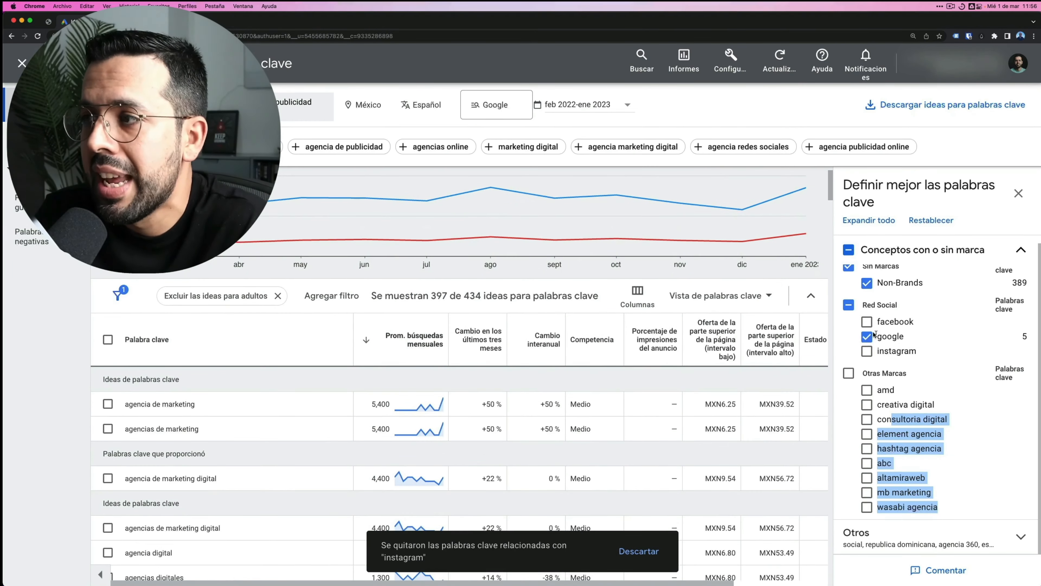
pyautogui.scroll(1, 871, 349)
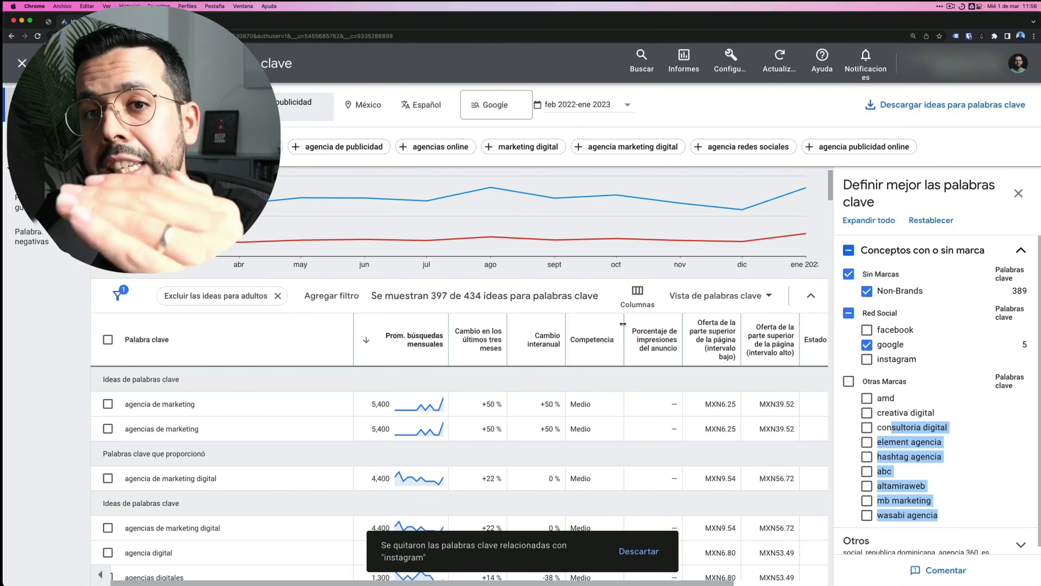
# Expand the "Otros" refinement group, review its options and collapse the "Conceptos con o sin marca" group
pyautogui.click(939, 541)
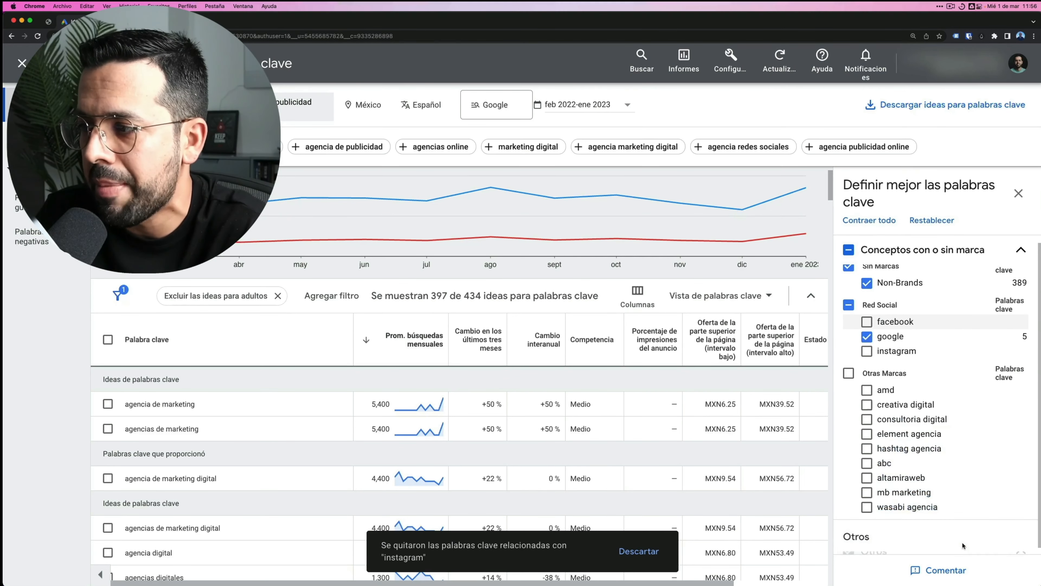
pyautogui.scroll(-3, 962, 480)
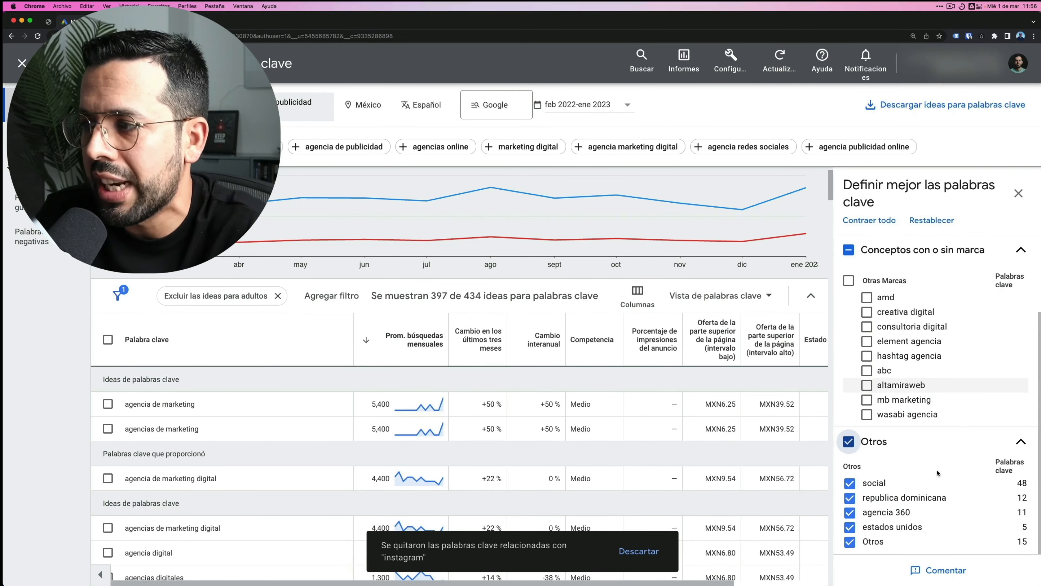
pyautogui.scroll(3, 937, 473)
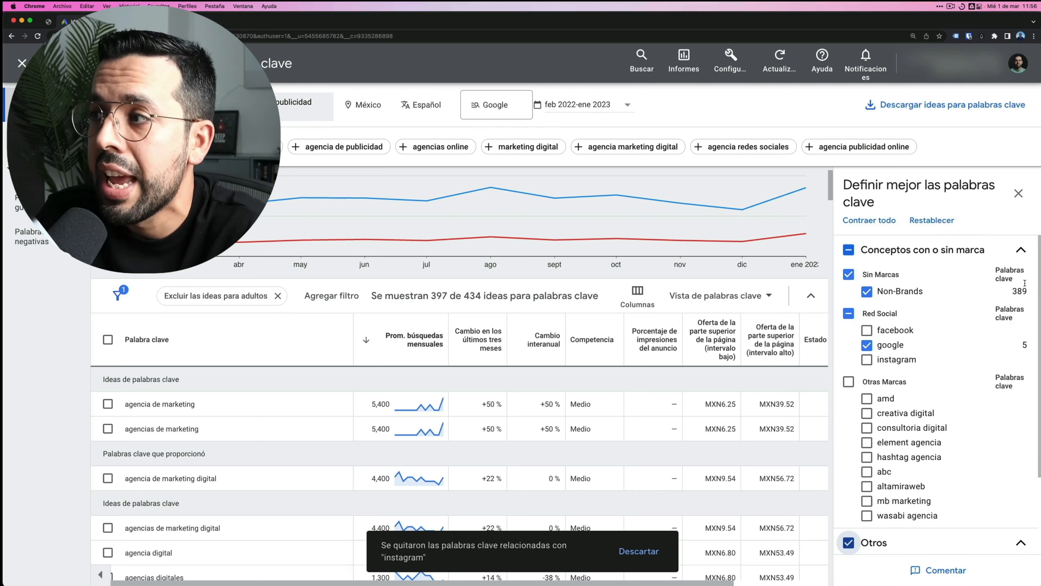
pyautogui.click(1021, 251)
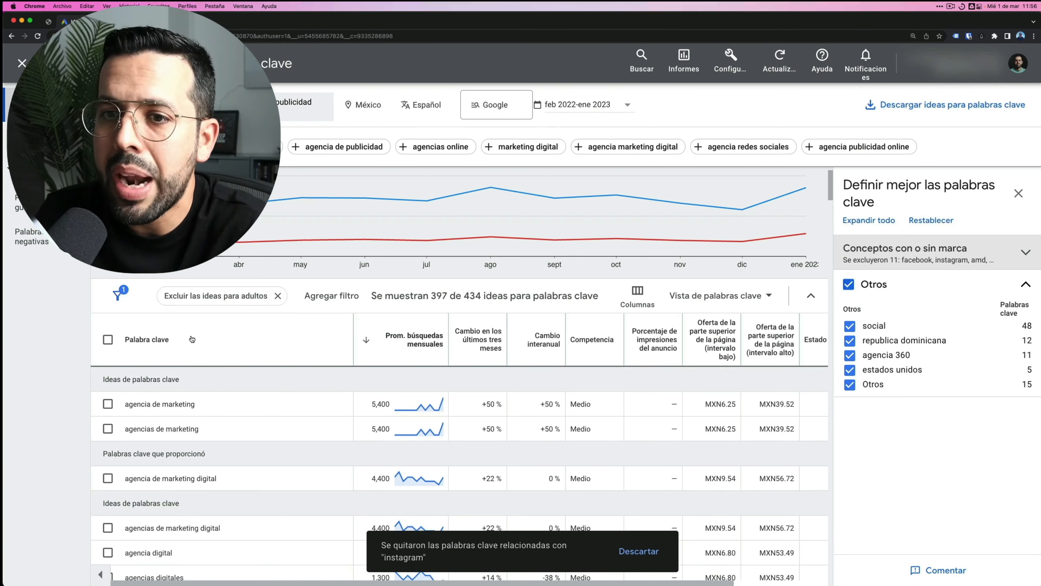
# Select agencia de marketing, agencias de marketing, agencia de marketing digital, agencias de marketing digital, agencias digital and agencia marketing digital in the ideas list
pyautogui.scroll(-3, 156, 328)
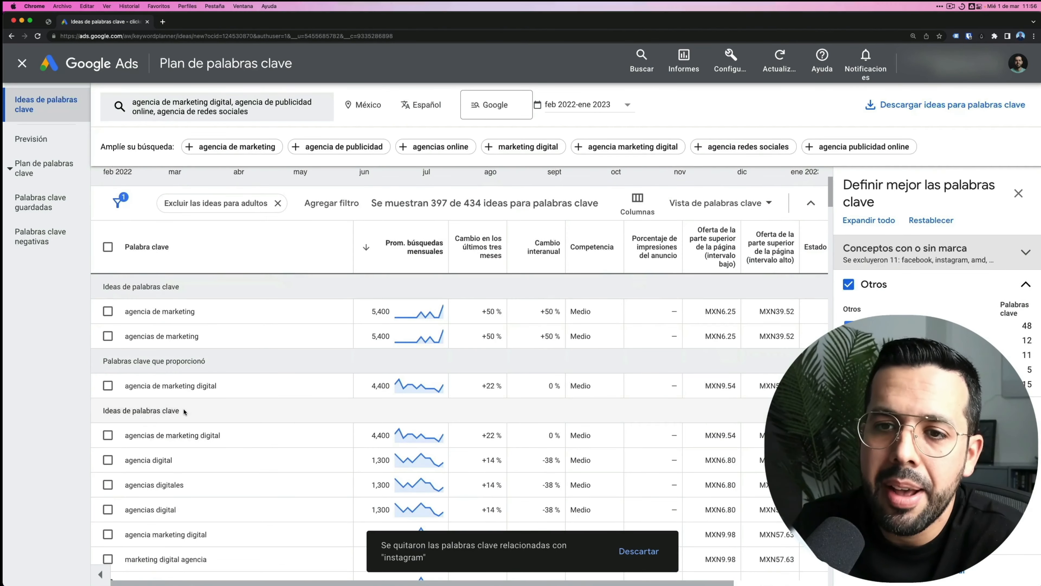
pyautogui.click(107, 311)
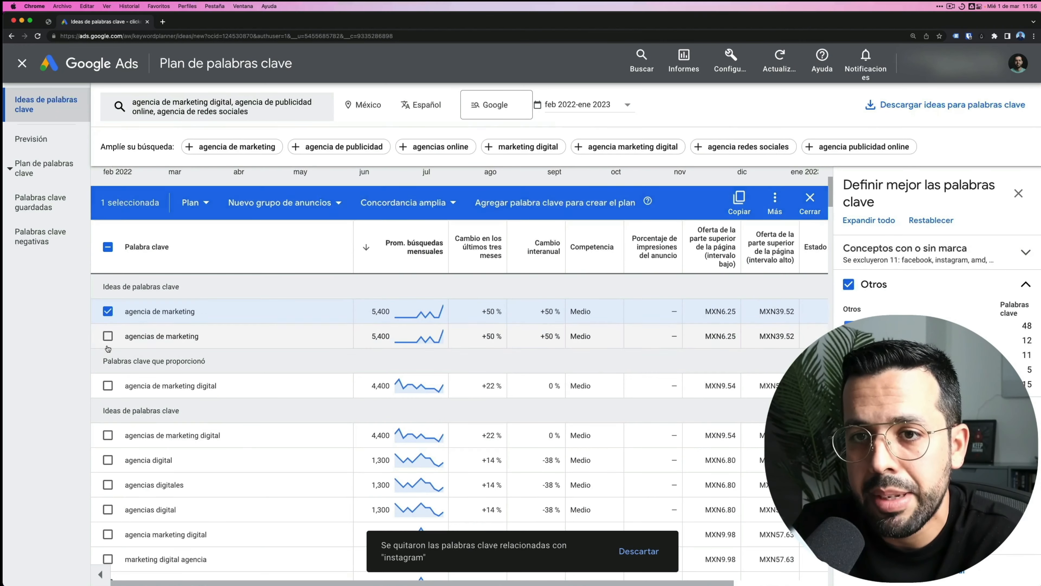
pyautogui.click(108, 336)
pyautogui.click(108, 386)
pyautogui.click(108, 434)
pyautogui.click(108, 509)
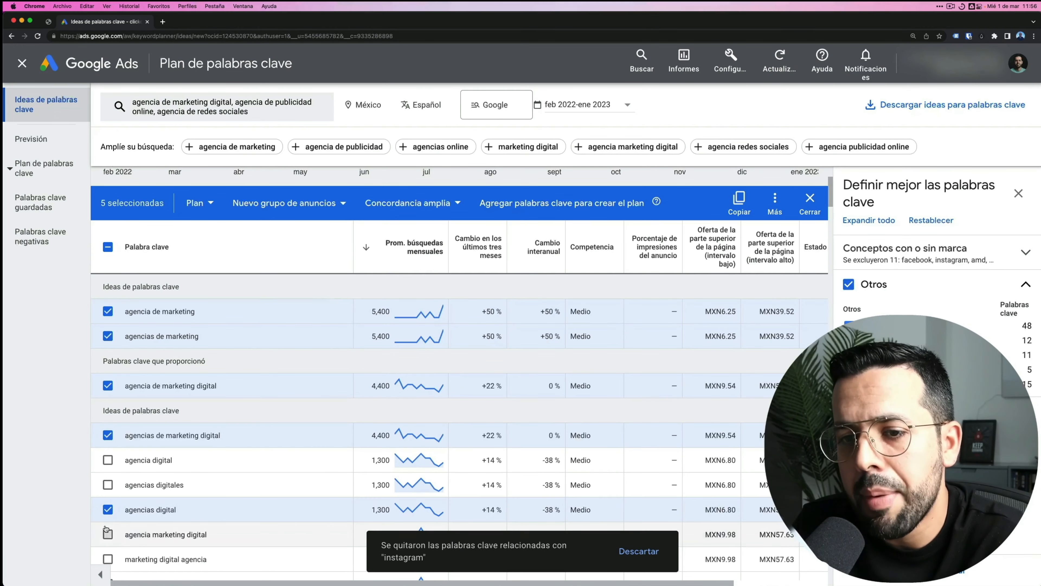
pyautogui.click(107, 534)
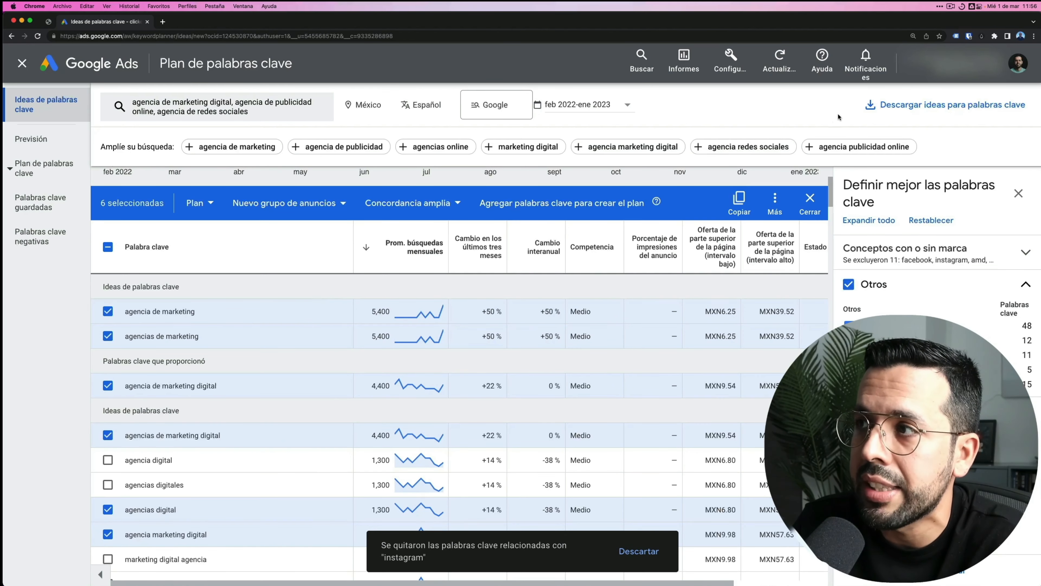
# View the file formats offered for downloading the keyword ideas and clear the current keyword selection
pyautogui.click(906, 106)
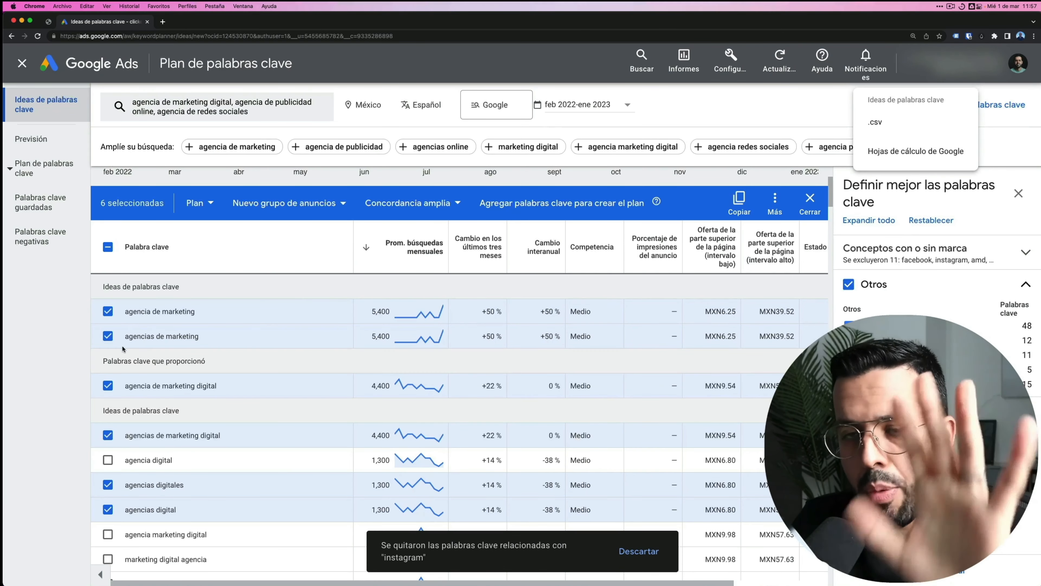
pyautogui.click(107, 311)
pyautogui.click(107, 336)
pyautogui.click(108, 386)
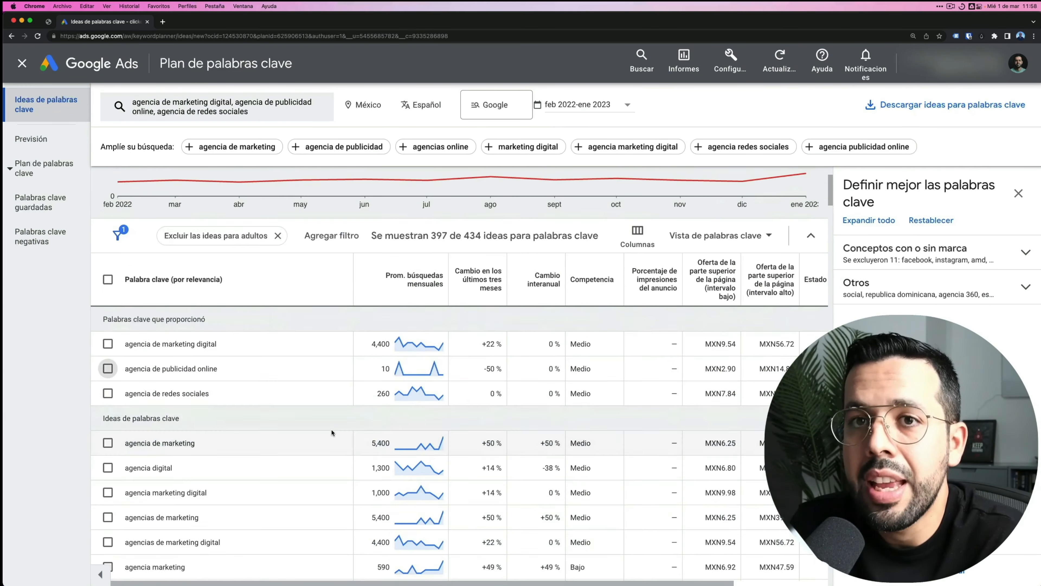
# Select the keyword ideas agencia de marketing, agencias de marketing, agencia marketing digital, marketing digital agencia and agencia de publicidad y marketing
pyautogui.click(107, 384)
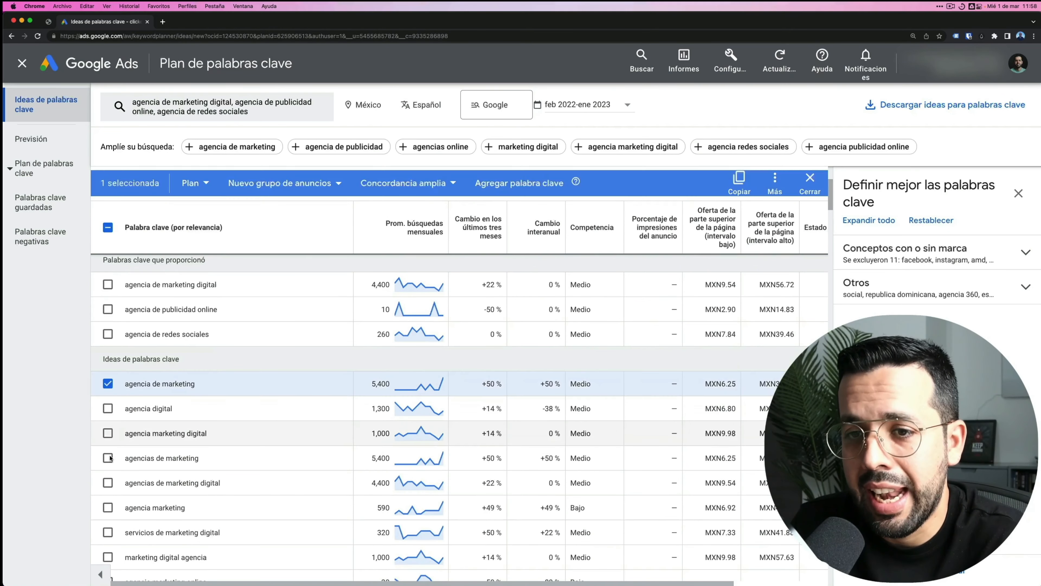
pyautogui.click(108, 458)
pyautogui.click(107, 433)
pyautogui.scroll(-3, 373, 449)
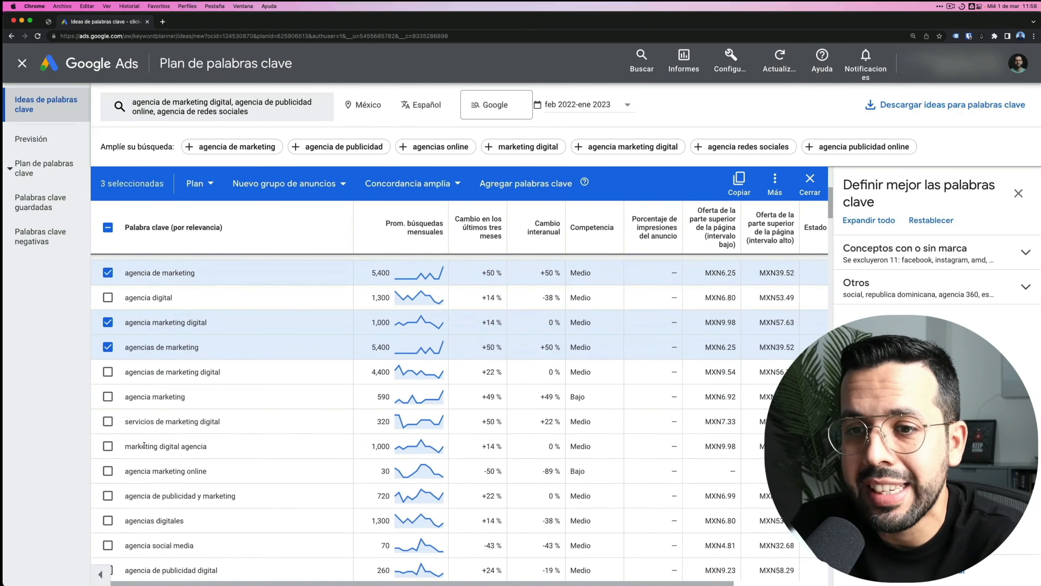
pyautogui.click(107, 445)
pyautogui.click(111, 496)
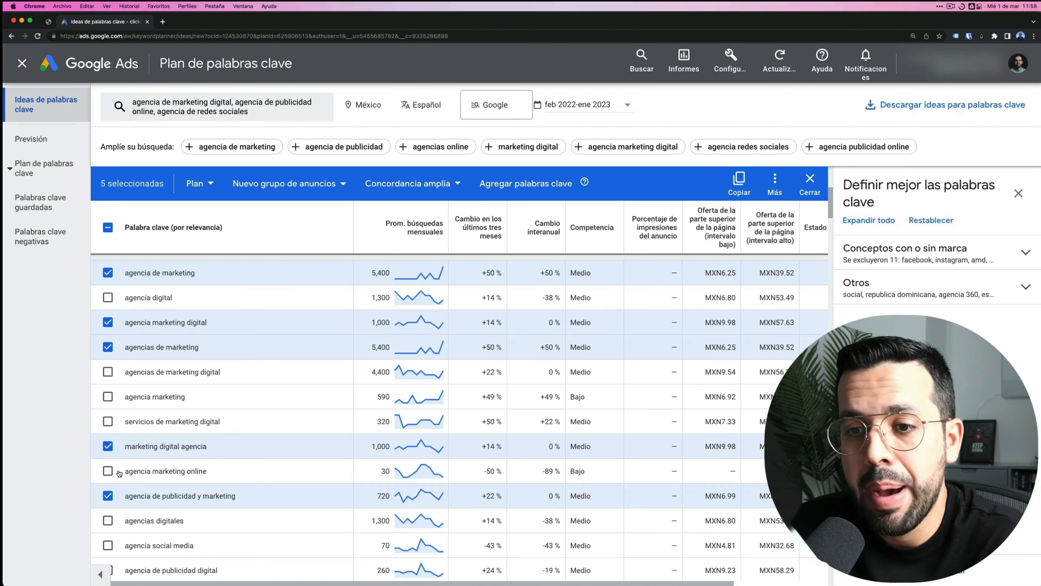
# Add empresas marketing digital, agencia de marketing online and sube agencia digital to the selected keyword ideas
pyautogui.scroll(-3, 112, 492)
pyautogui.click(108, 478)
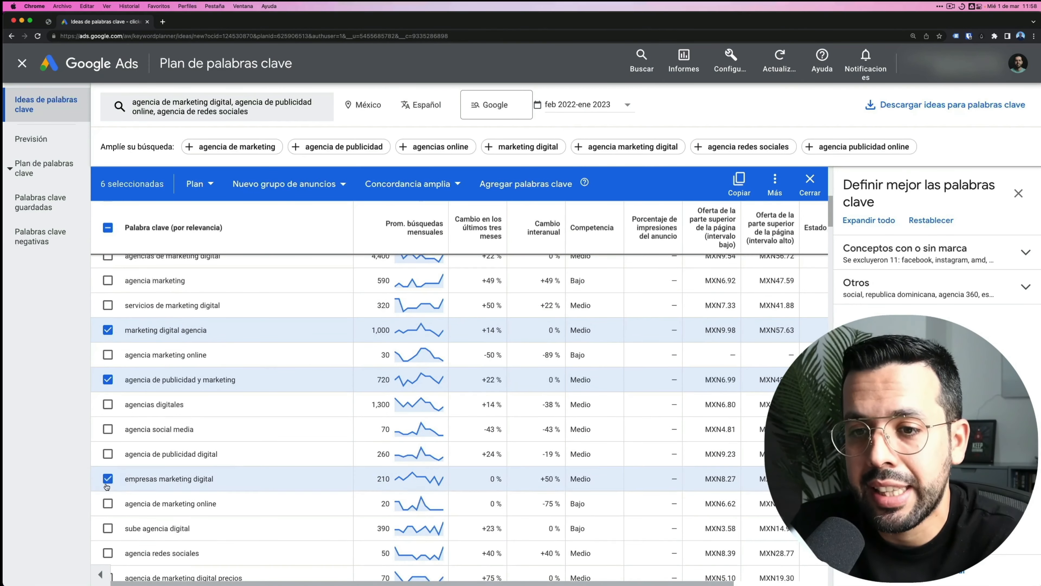
pyautogui.click(107, 503)
pyautogui.click(108, 528)
pyautogui.scroll(10, 375, 419)
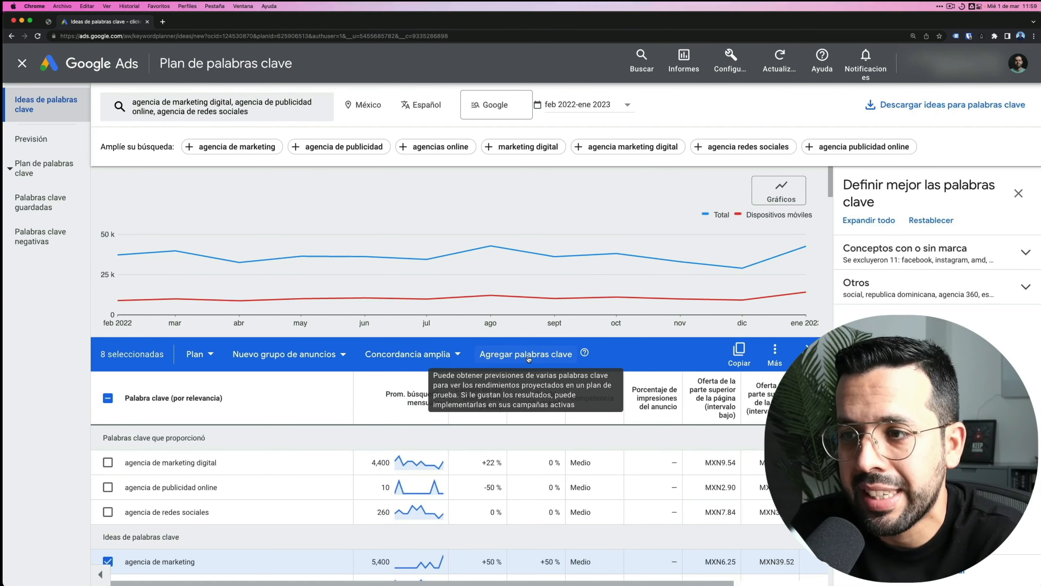
# View the match types available for the selected keywords and leave "Concordancia amplia" chosen
pyautogui.click(454, 357)
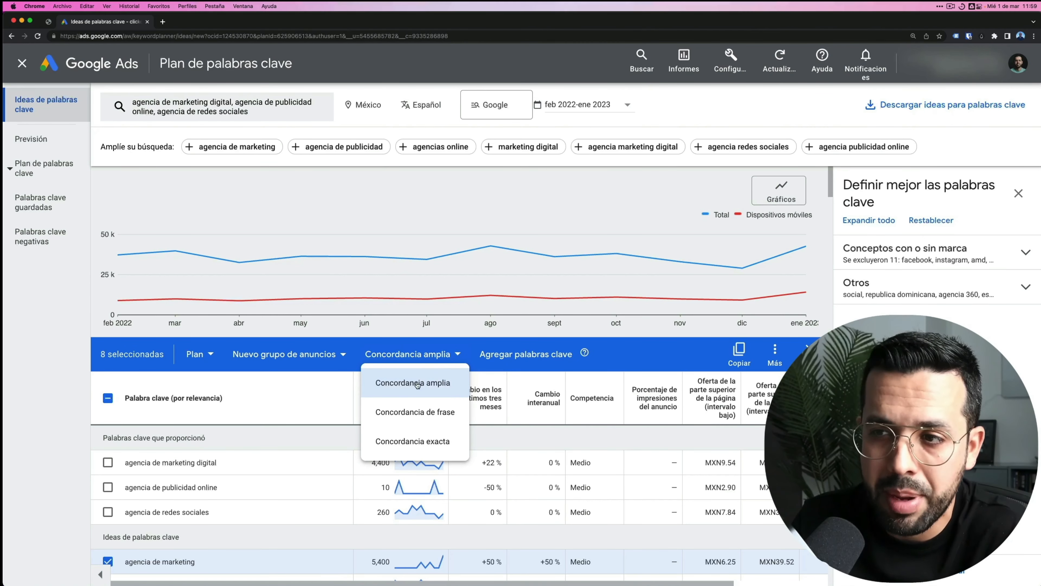
pyautogui.moveTo(585, 352)
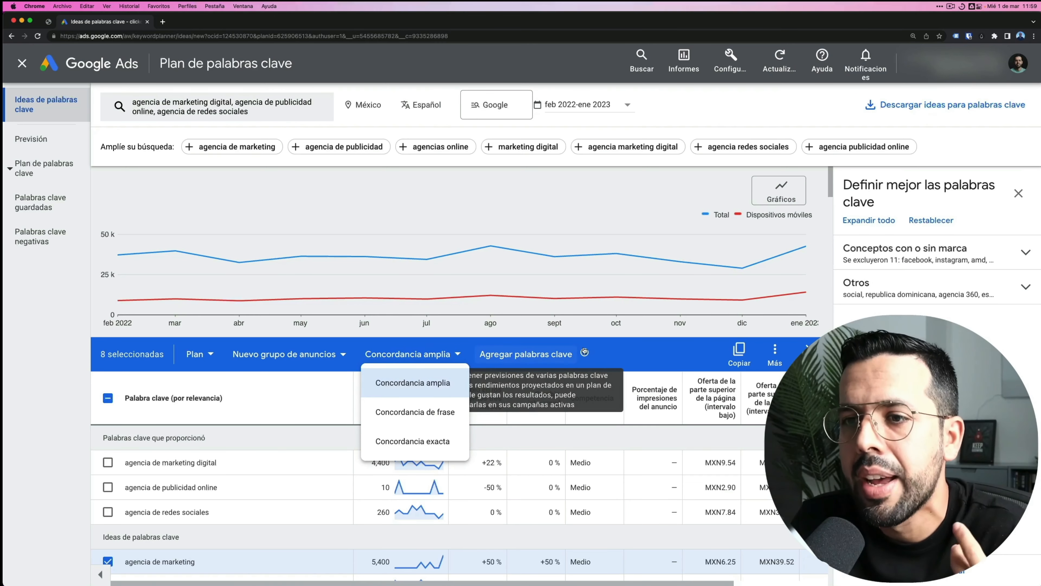
pyautogui.click(645, 350)
pyautogui.scroll(-2, 401, 416)
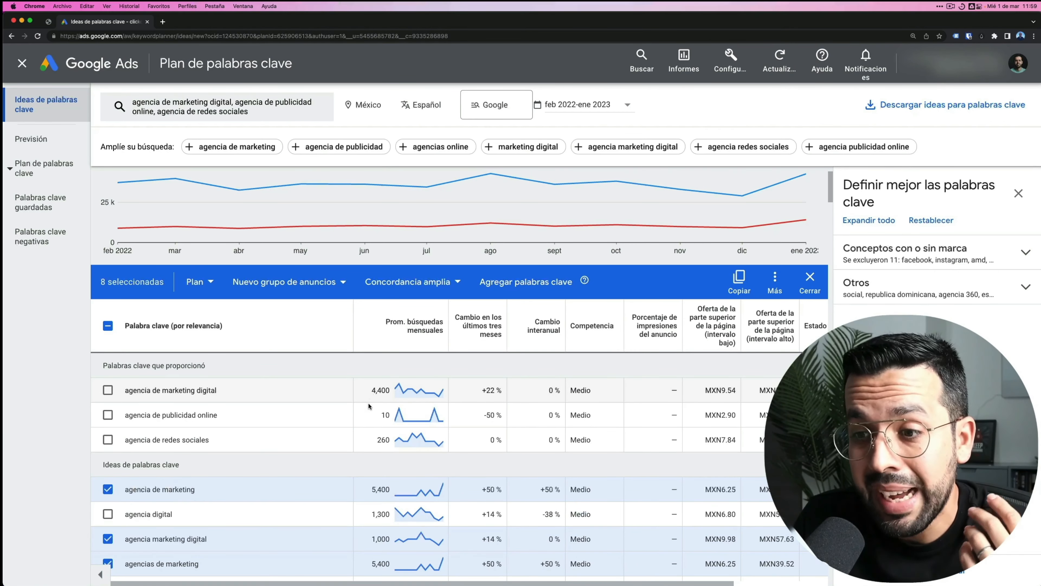
pyautogui.click(431, 282)
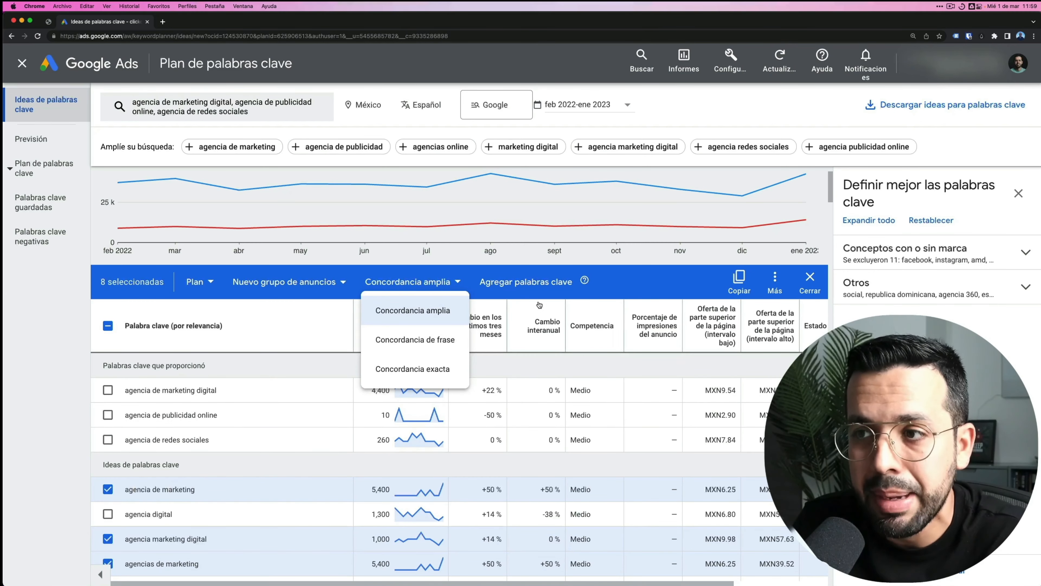
pyautogui.click(658, 280)
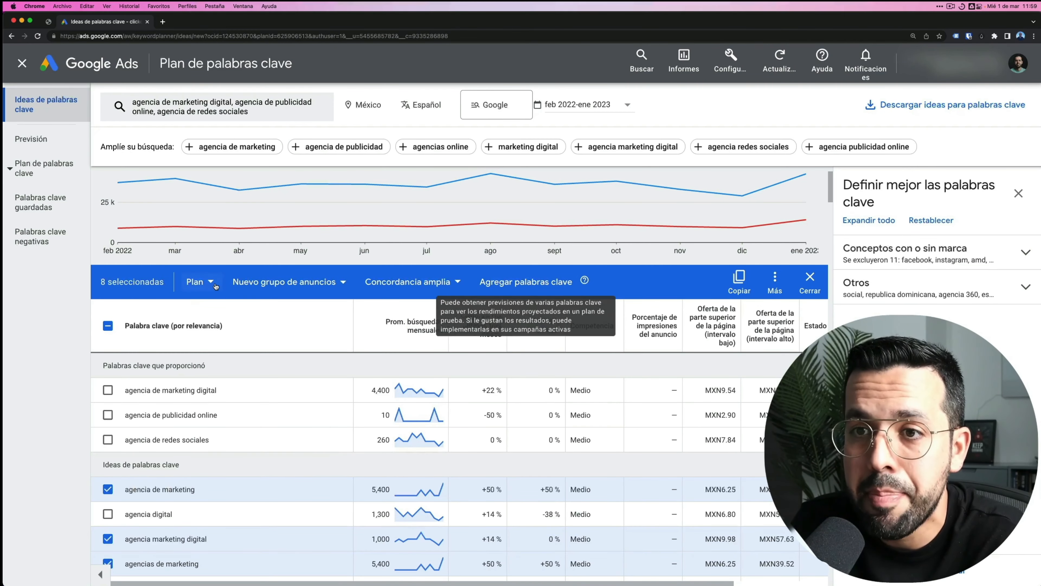
# Check the destination choices and add the eight selected keywords to the plan with broad match
pyautogui.click(215, 284)
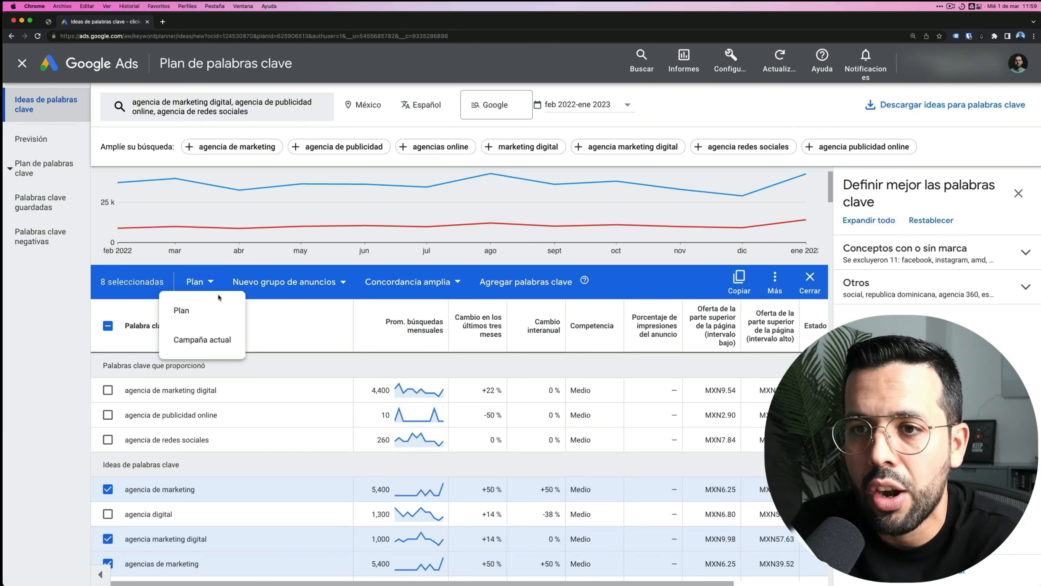
pyautogui.moveTo(436, 324)
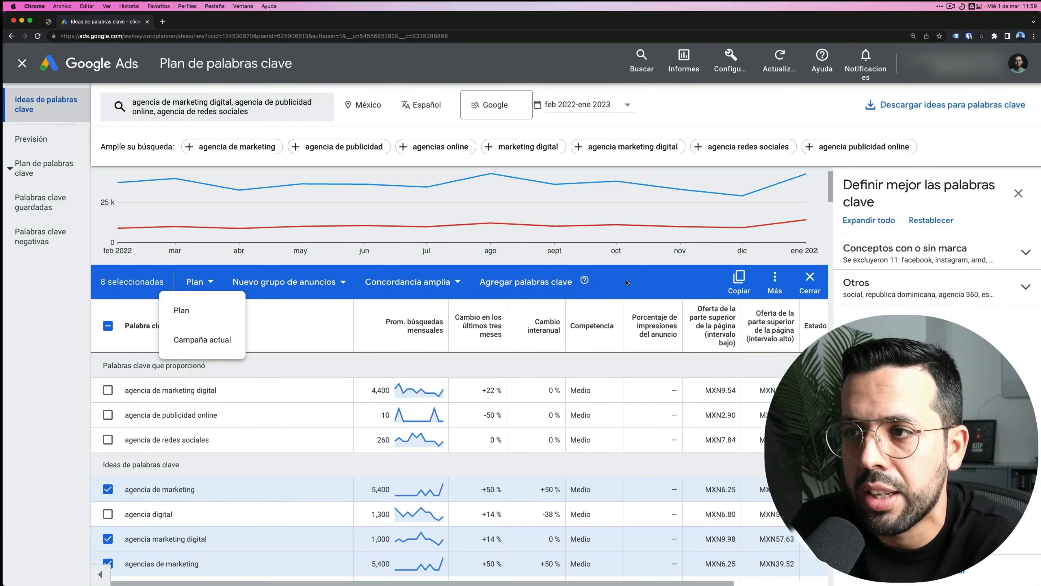
pyautogui.click(520, 287)
pyautogui.click(521, 288)
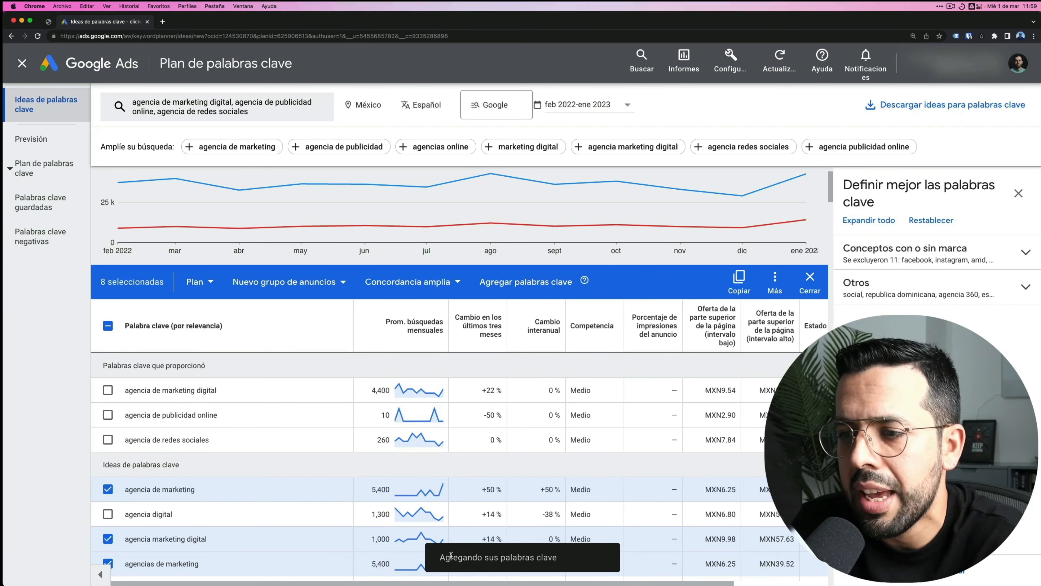
# Read the notice about the added keywords and check the "Estado de la cuenta" column of the ideas list
pyautogui.moveTo(439, 559); pyautogui.dragTo(523, 561)
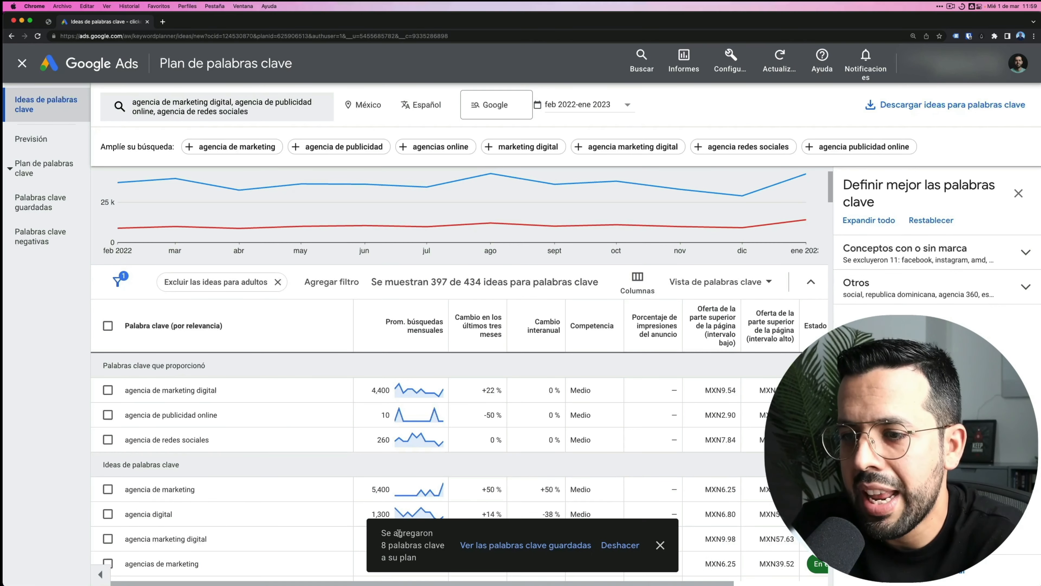
pyautogui.moveTo(386, 533); pyautogui.dragTo(738, 582)
pyautogui.click(570, 565)
pyautogui.scroll(-2, 738, 520)
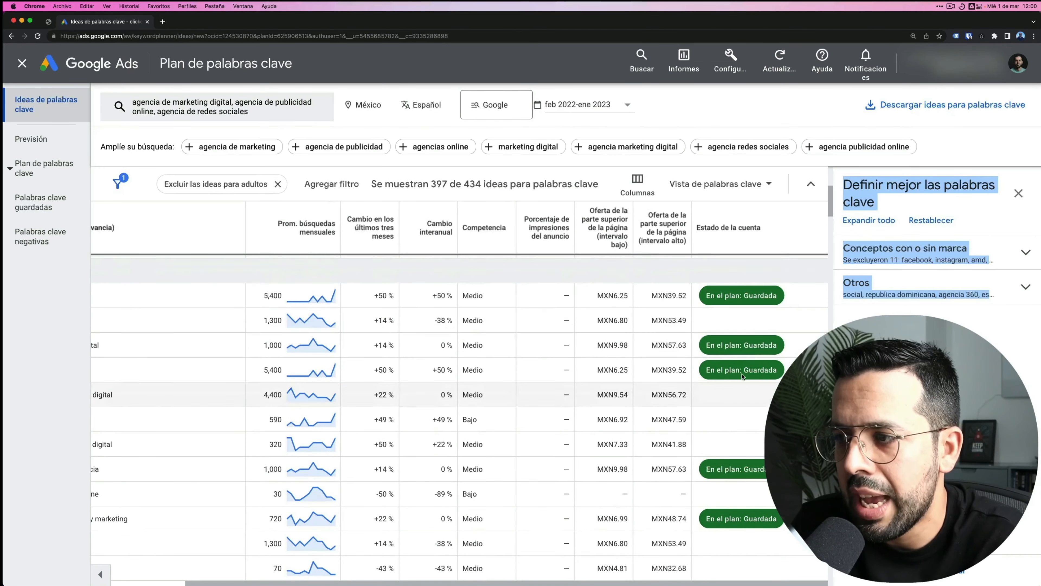
pyautogui.scroll(4, 617, 416)
pyautogui.scroll(-1, 617, 415)
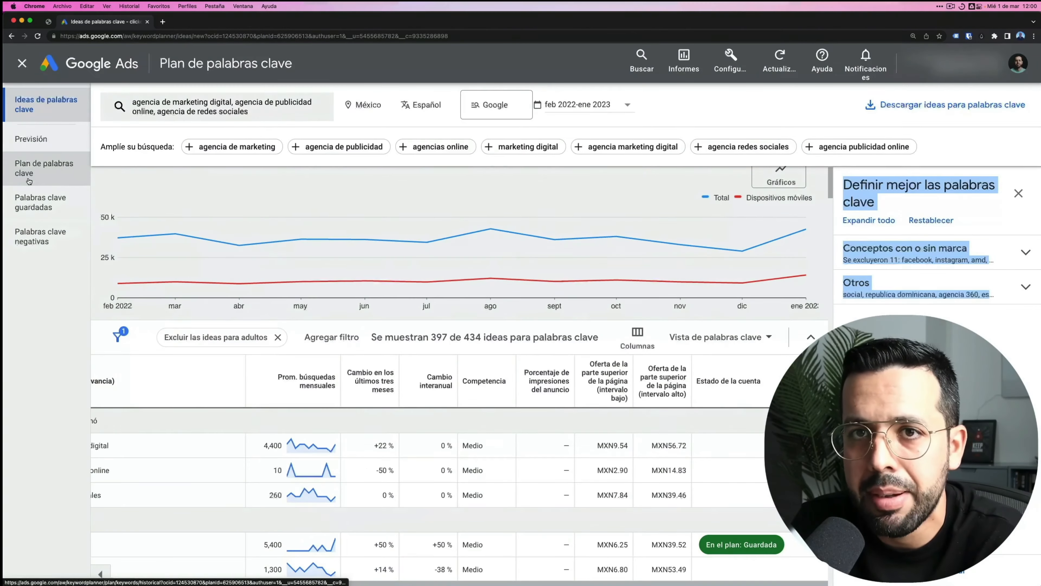
# Open the plan's saved keywords and review the search volume chart and the keyword table
pyautogui.click(54, 197)
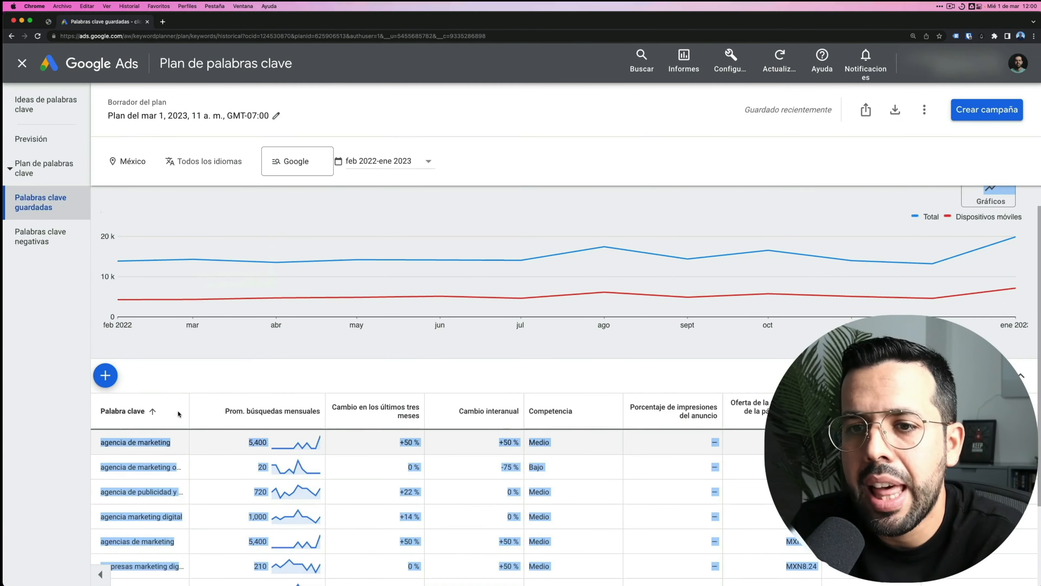
pyautogui.scroll(-5, 154, 385)
pyautogui.click(158, 386)
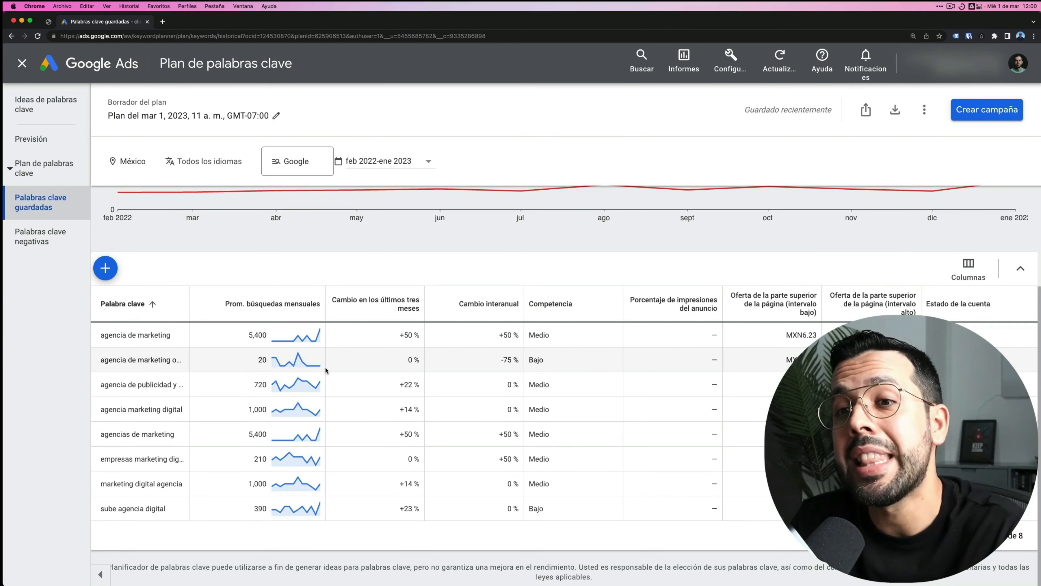
pyautogui.scroll(3, 407, 426)
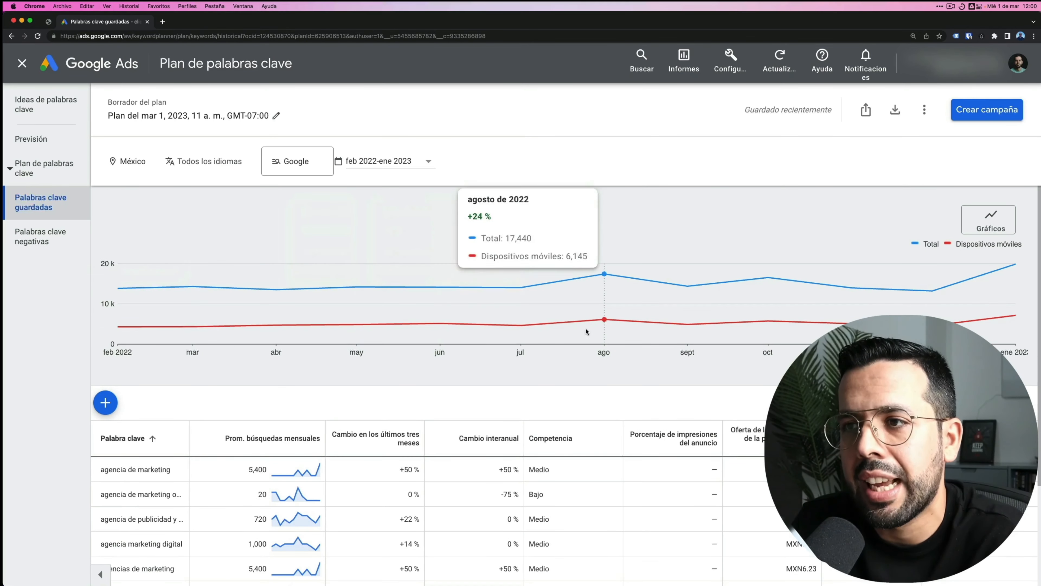
pyautogui.scroll(-3, 688, 324)
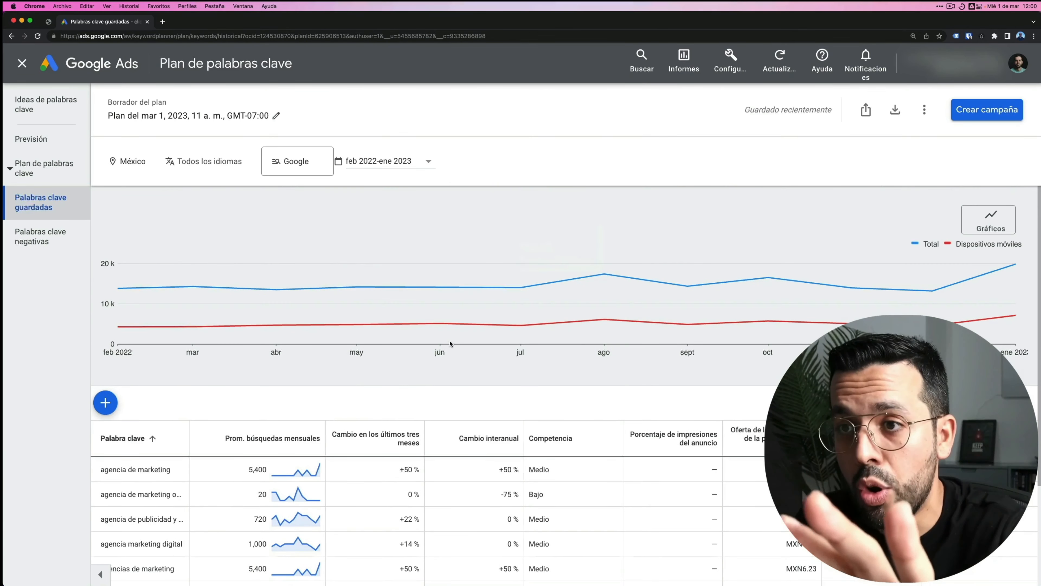
pyautogui.scroll(3, 361, 363)
pyautogui.scroll(-3, 389, 393)
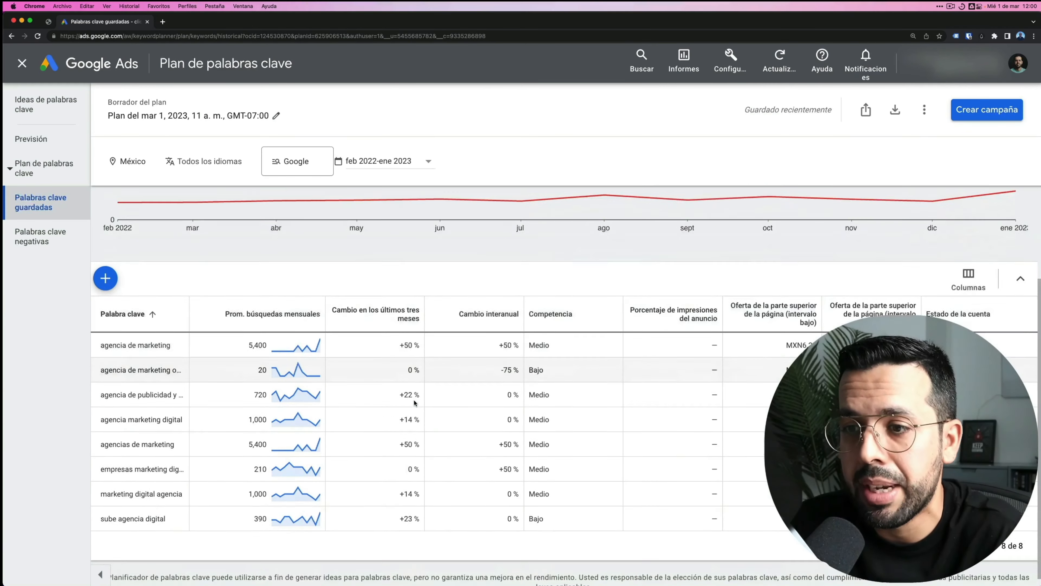
# Review the saved keywords' chart and table, and view the formats available for downloading the plan
pyautogui.scroll(3, 325, 430)
pyautogui.scroll(-2, 287, 451)
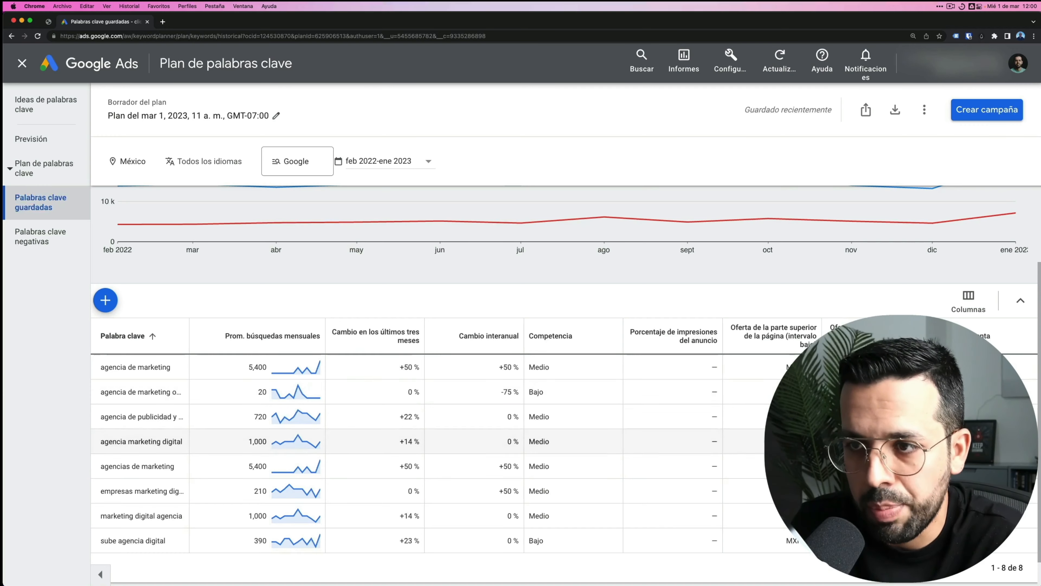
pyautogui.scroll(3, 381, 409)
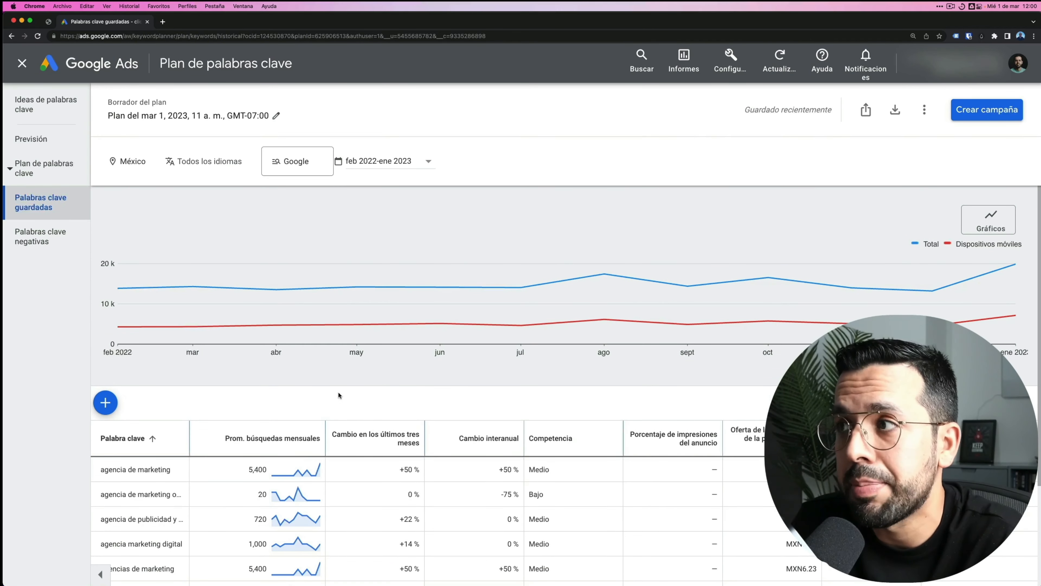
pyautogui.click(897, 110)
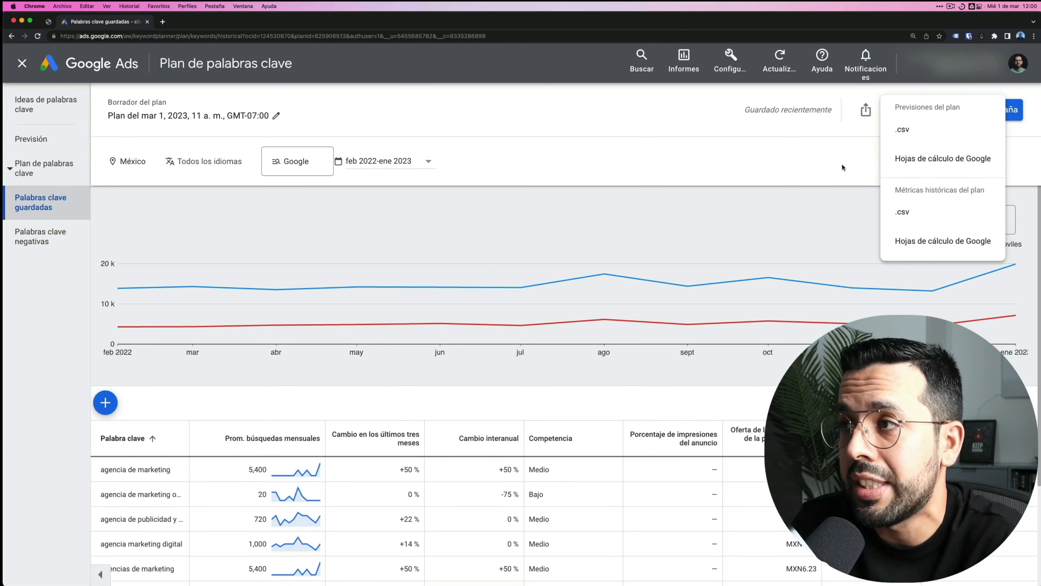
pyautogui.click(838, 171)
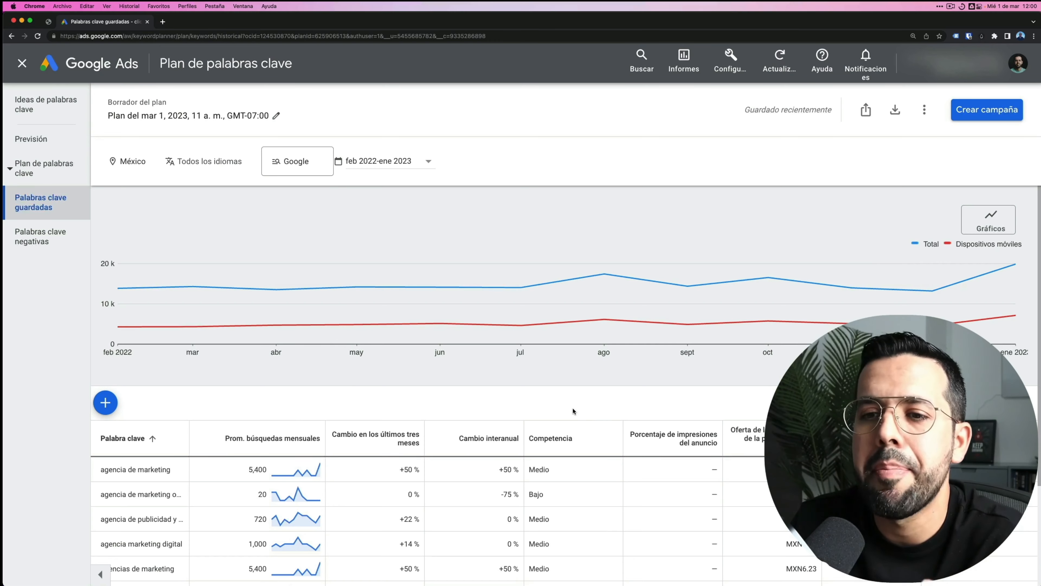
pyautogui.scroll(-1, 566, 402)
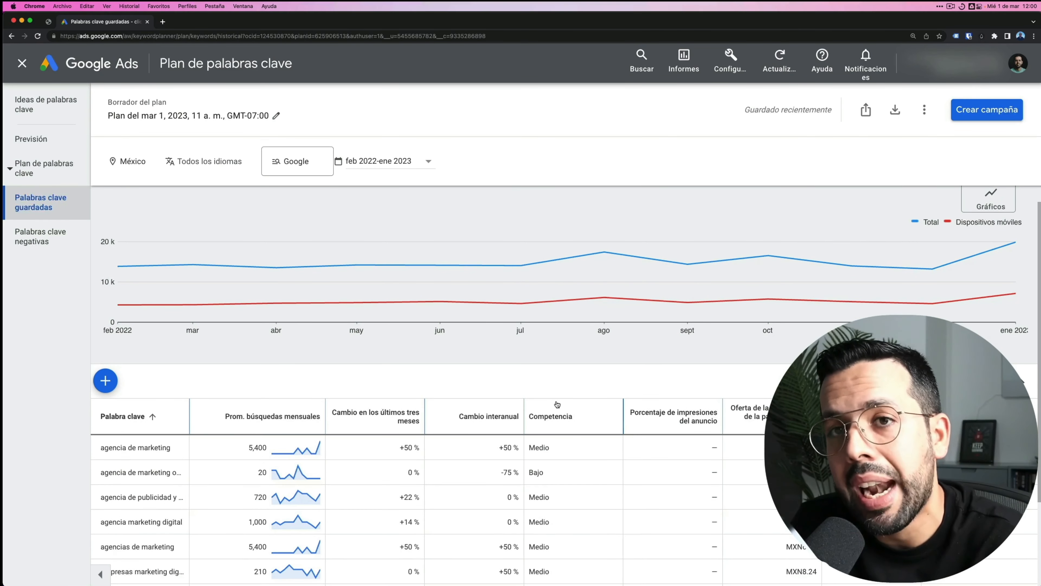
# Open the plan's forecast and examine the summary metrics, the per-keyword table and the yearly and device charts
pyautogui.moveTo(490, 301)
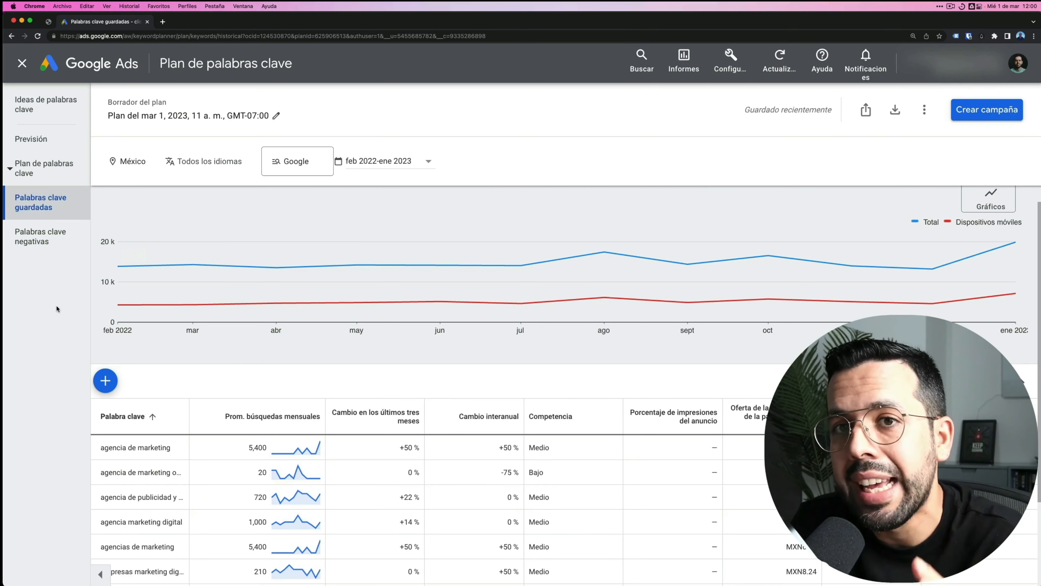
pyautogui.click(48, 140)
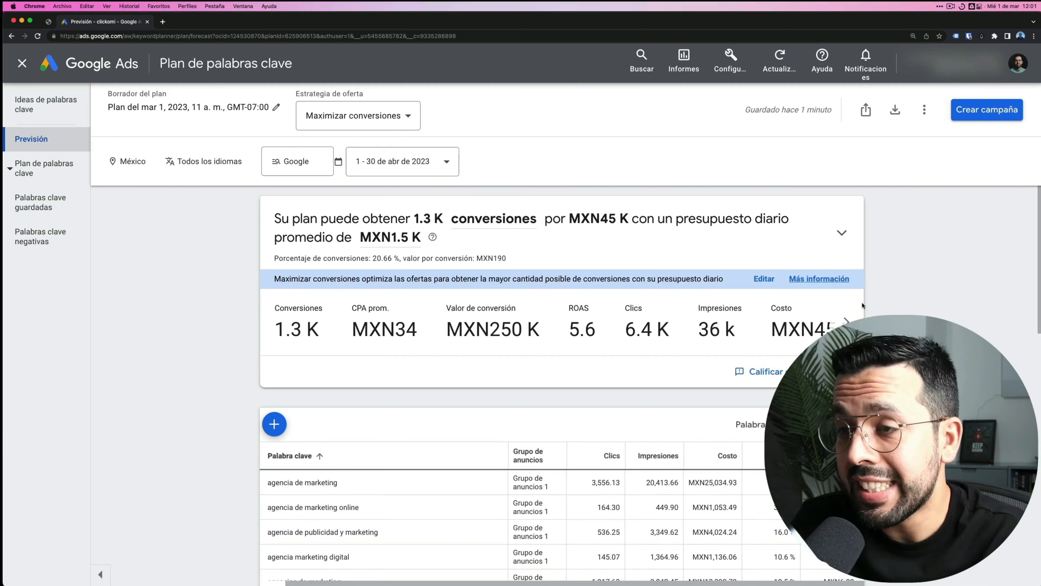
pyautogui.scroll(-10, 436, 341)
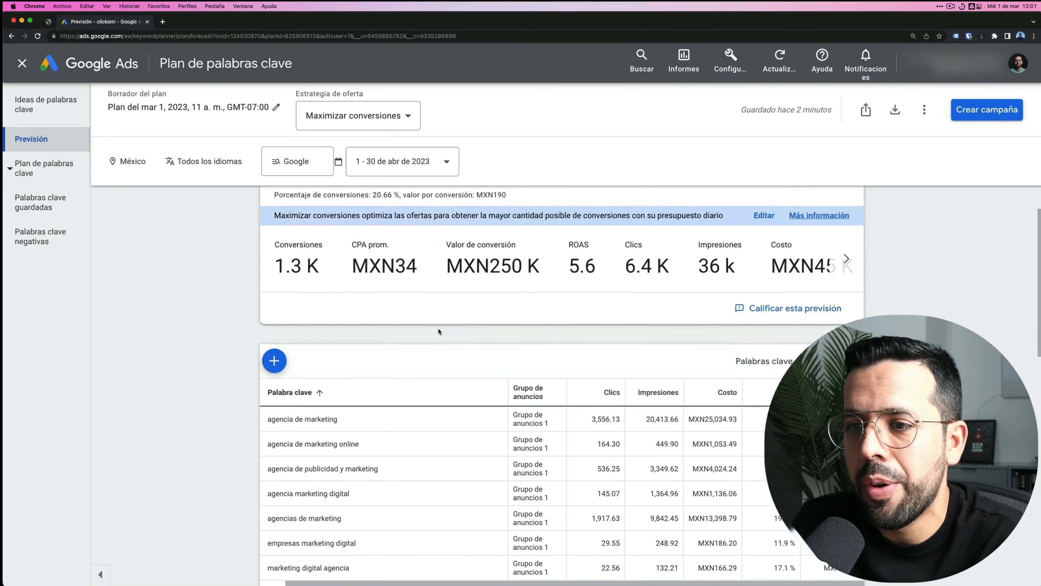
pyautogui.scroll(-4, 442, 396)
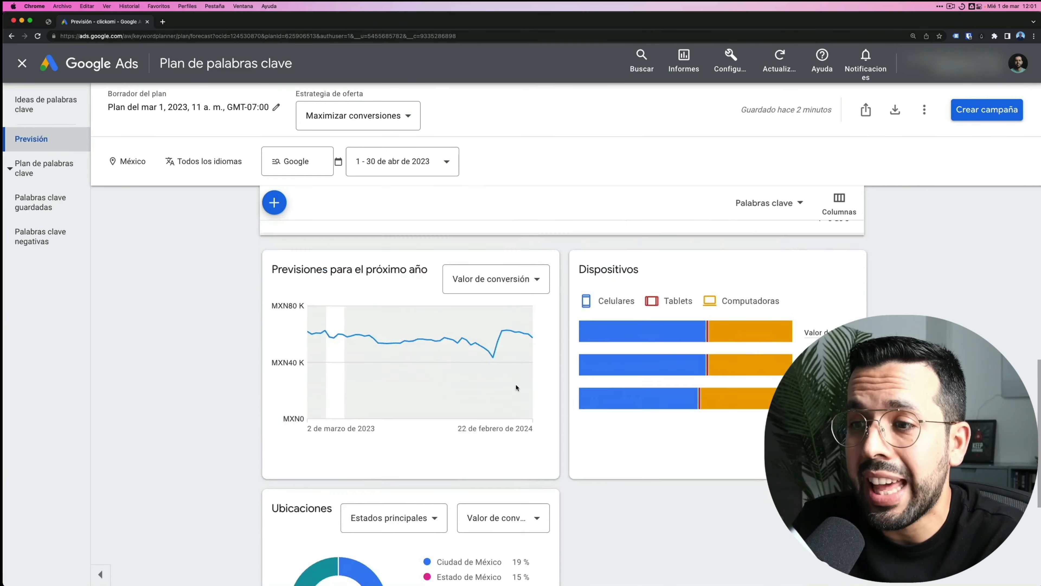
pyautogui.scroll(10, 492, 404)
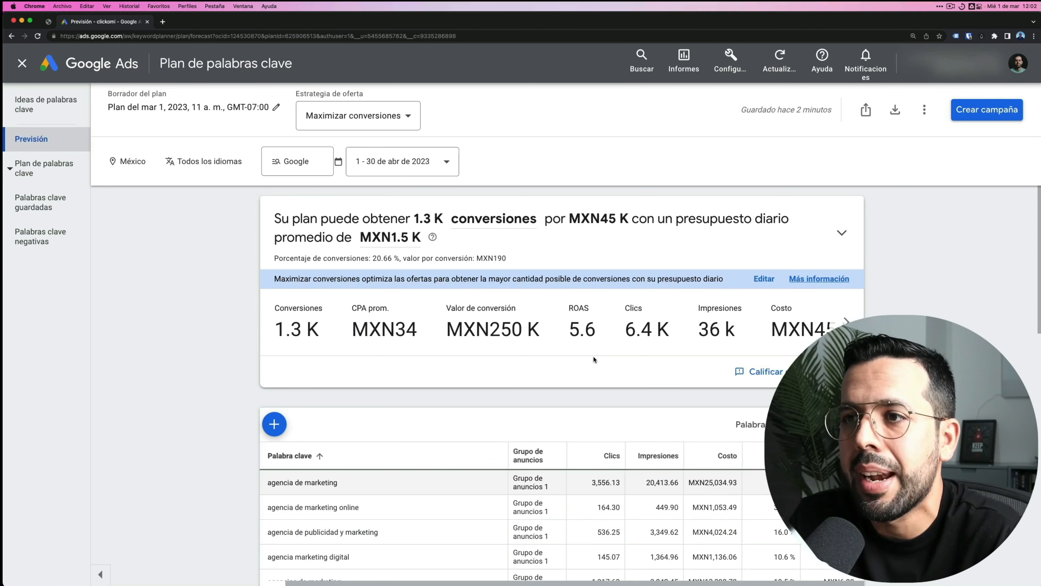
pyautogui.scroll(-5, 592, 343)
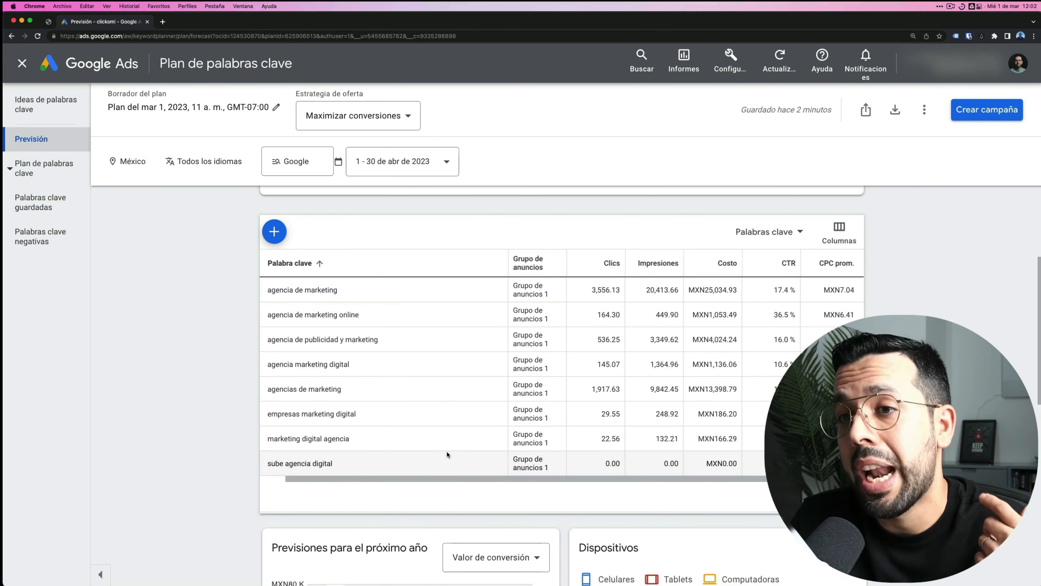
pyautogui.scroll(1, 481, 443)
pyautogui.scroll(3, 481, 441)
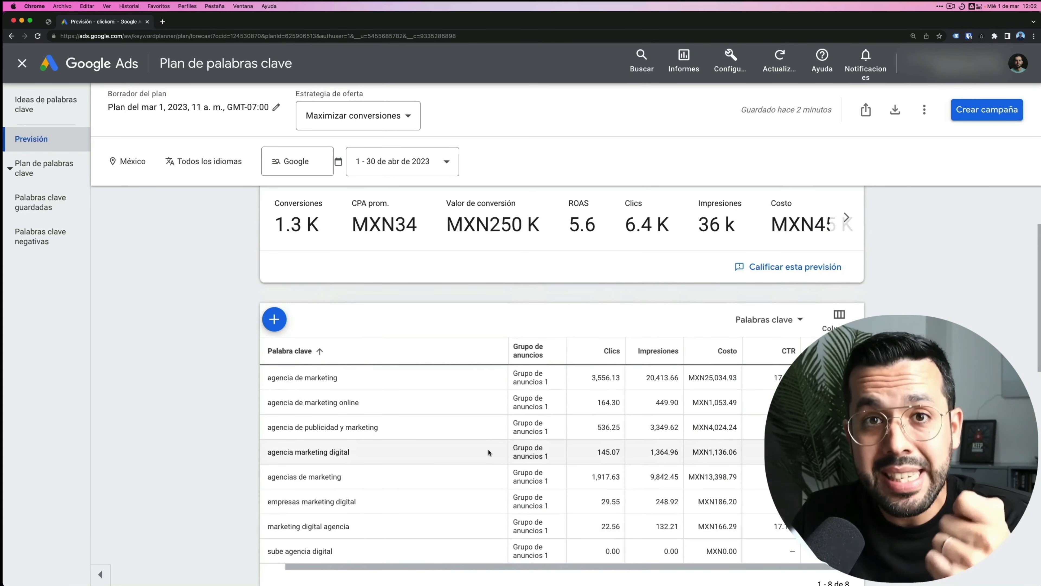
pyautogui.scroll(2, 500, 437)
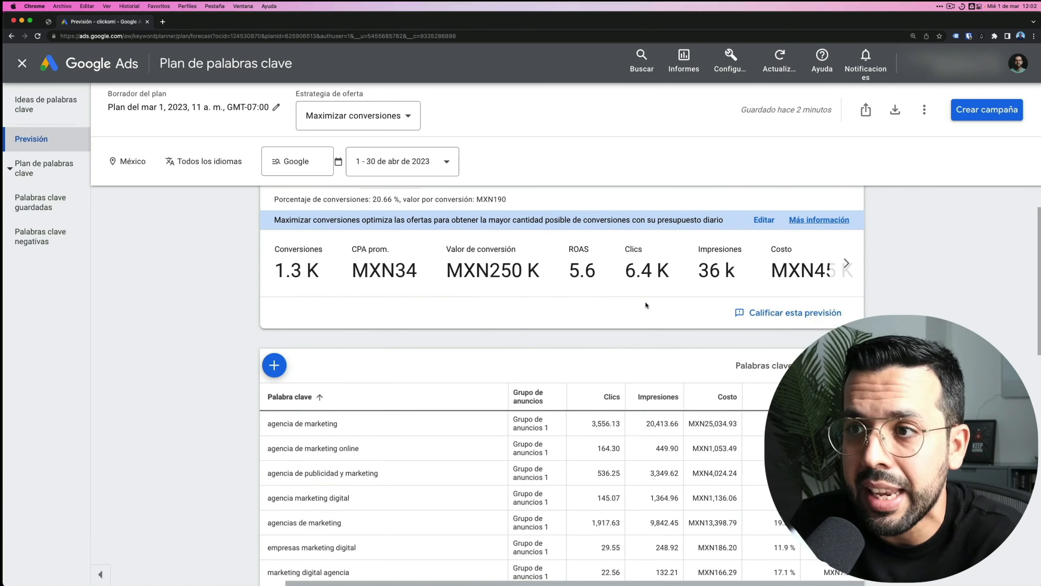
# Examine the forecast summary's cost, clicks, impressions, CTR and average CPC figures
pyautogui.moveTo(782, 269); pyautogui.dragTo(660, 283)
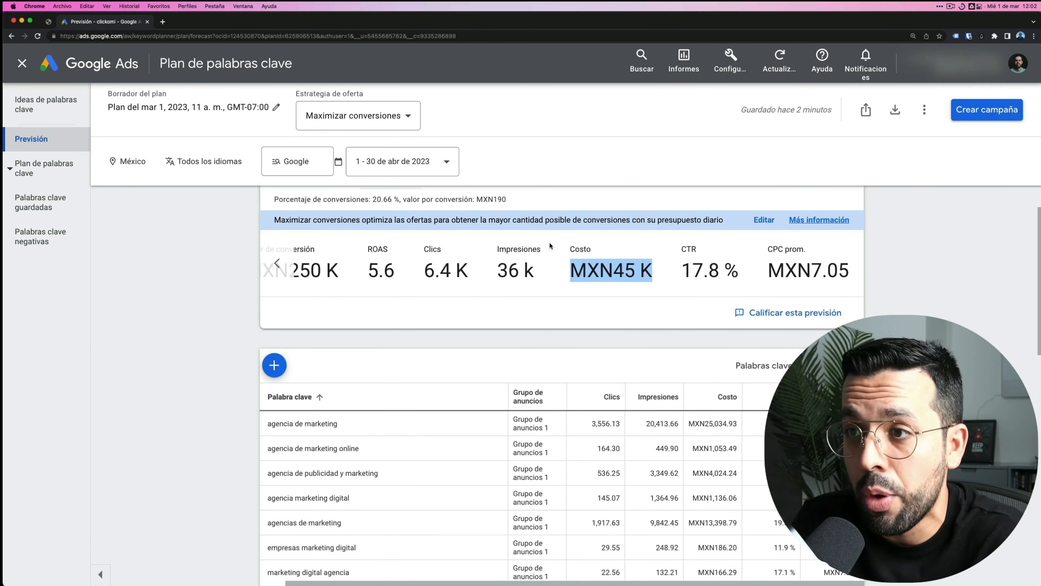
pyautogui.click(426, 271)
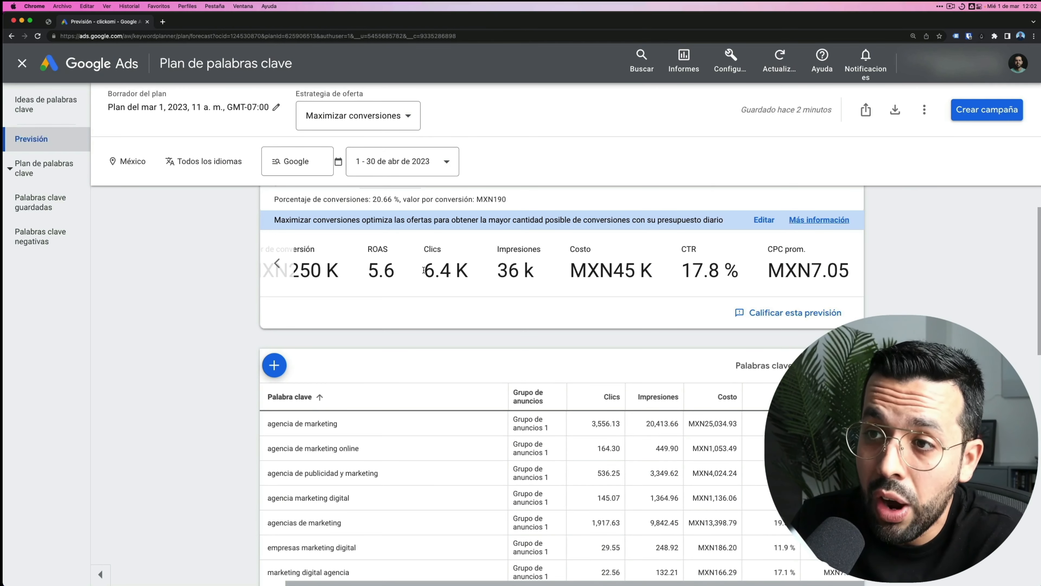
pyautogui.moveTo(425, 271); pyautogui.dragTo(532, 272)
pyautogui.click(440, 274)
pyautogui.click(516, 272)
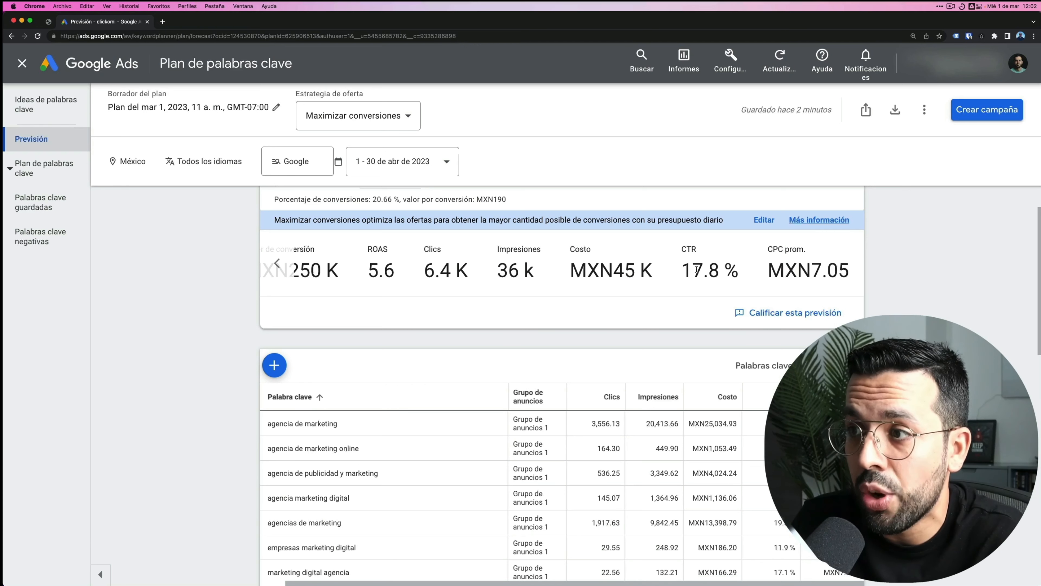
pyautogui.moveTo(682, 271); pyautogui.dragTo(724, 272)
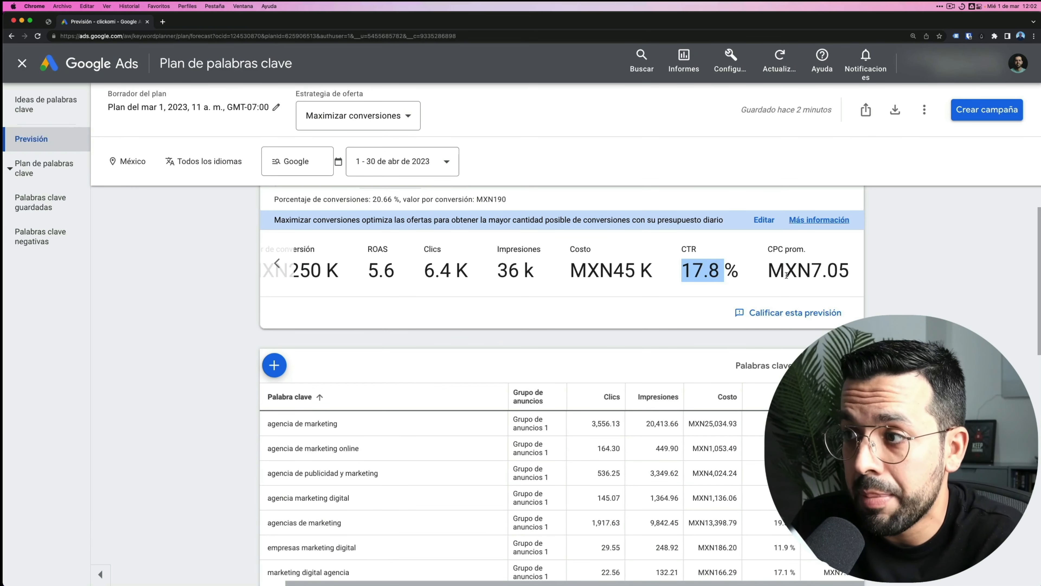
pyautogui.click(773, 283)
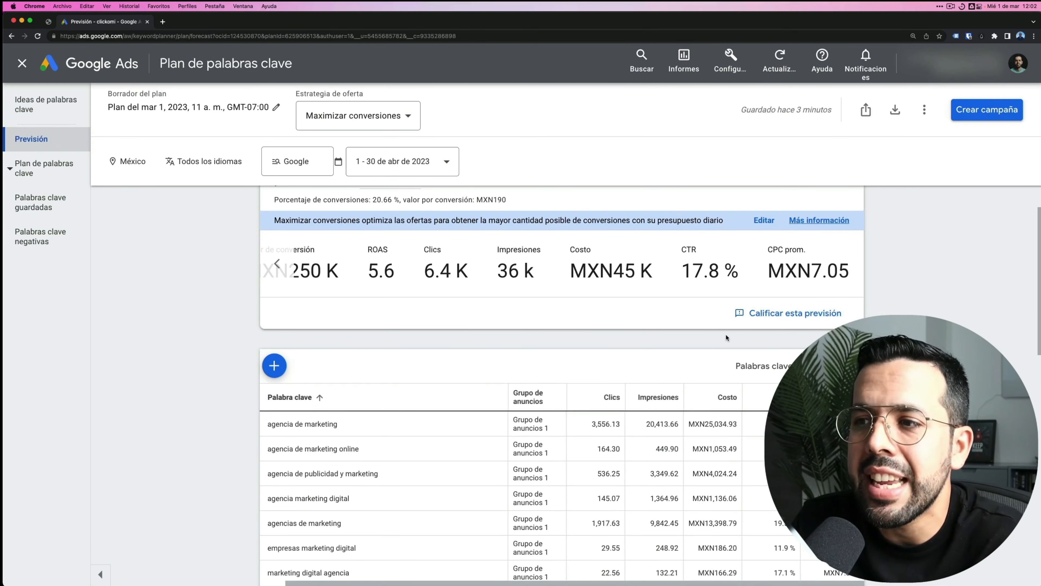
# Sort the forecast keyword table by clicks in descending order and compare the keywords' clicks and average CPC
pyautogui.scroll(-3, 711, 313)
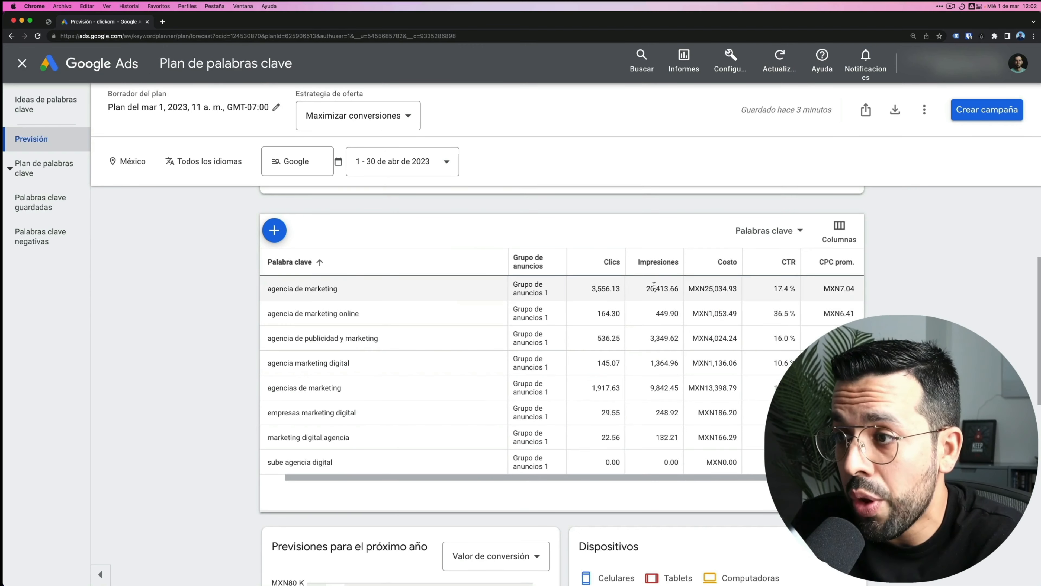
pyautogui.click(611, 262)
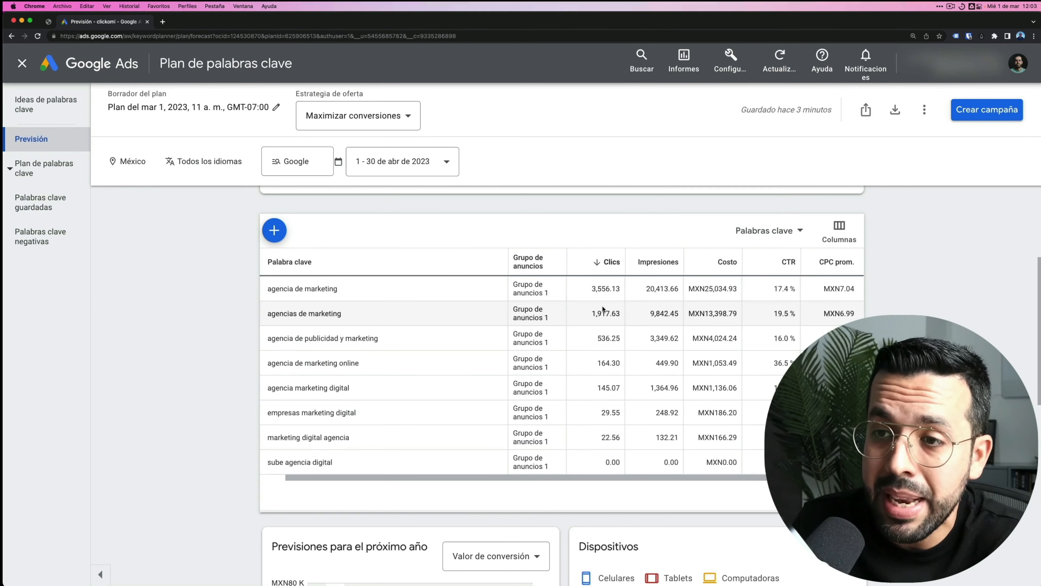
pyautogui.moveTo(592, 289); pyautogui.dragTo(616, 289)
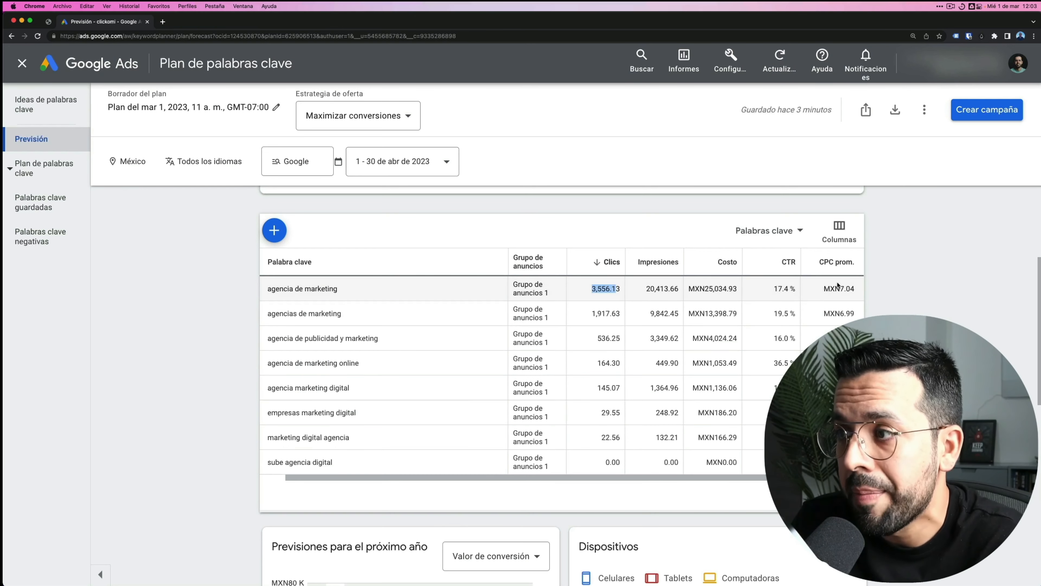
pyautogui.click(696, 289)
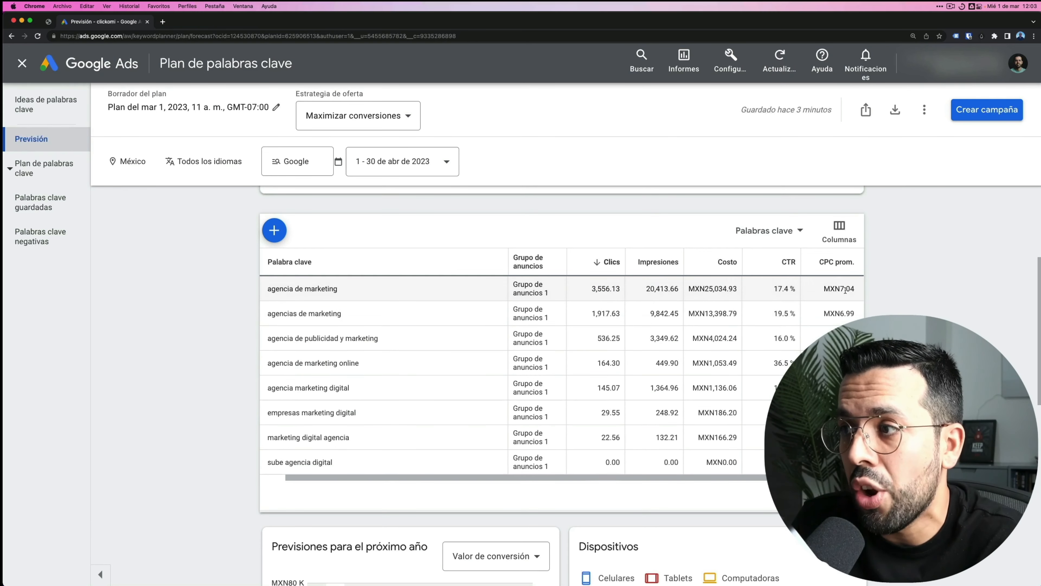
pyautogui.moveTo(840, 286); pyautogui.dragTo(840, 359)
# Set the average daily budget to MXN1 K on the conversions curve and check the updated clicks, impressions, cost and CTR
pyautogui.scroll(5, 784, 341)
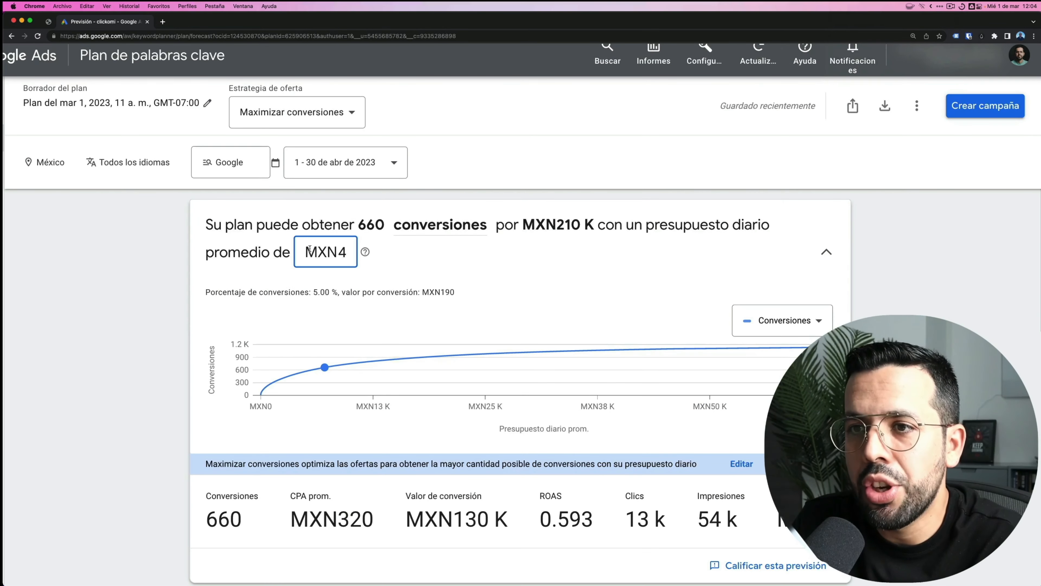
pyautogui.press('Return')
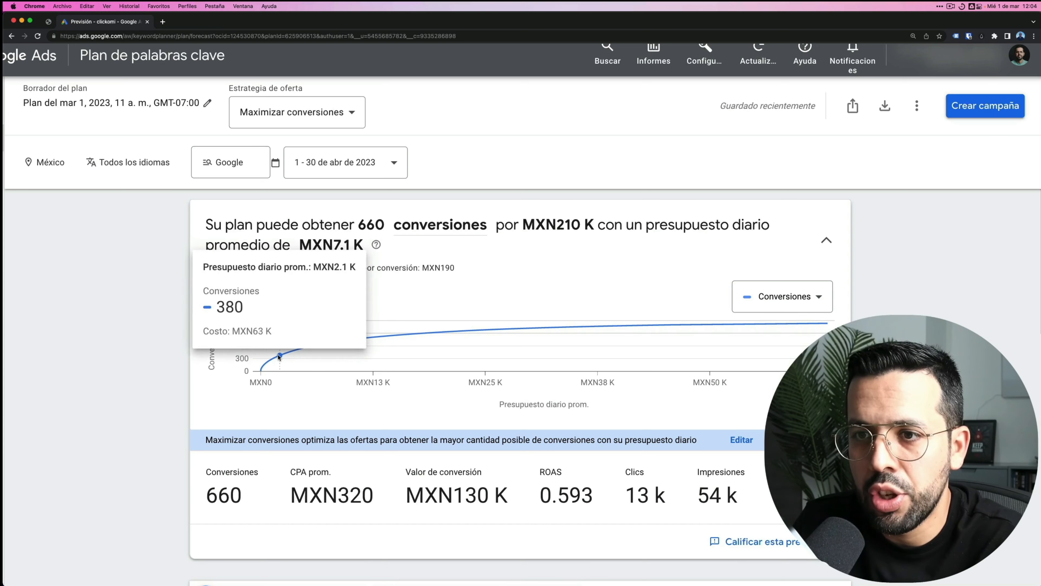
pyautogui.moveTo(273, 359)
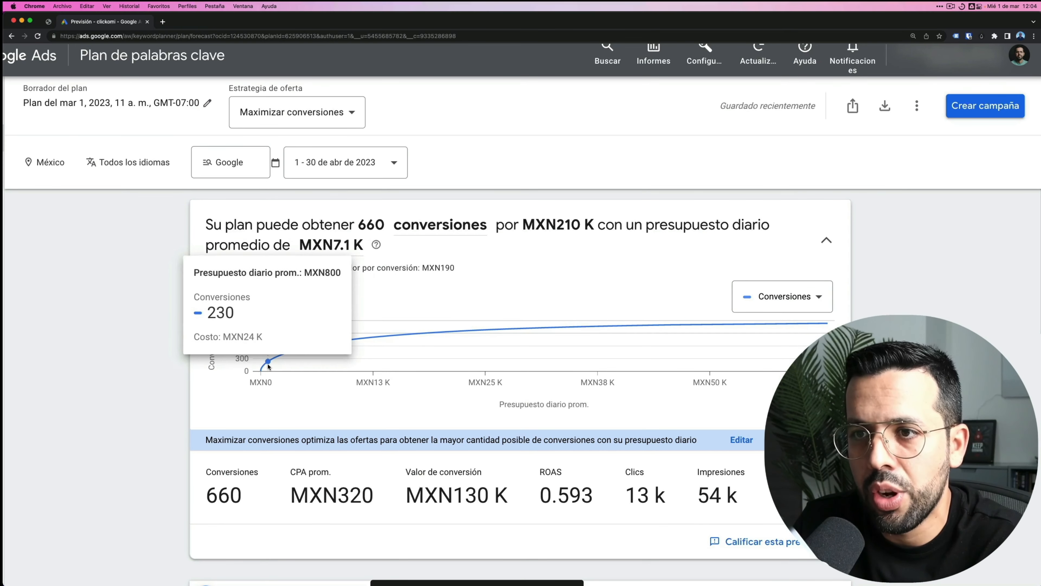
pyautogui.moveTo(269, 365); pyautogui.dragTo(271, 366)
pyautogui.click(271, 366)
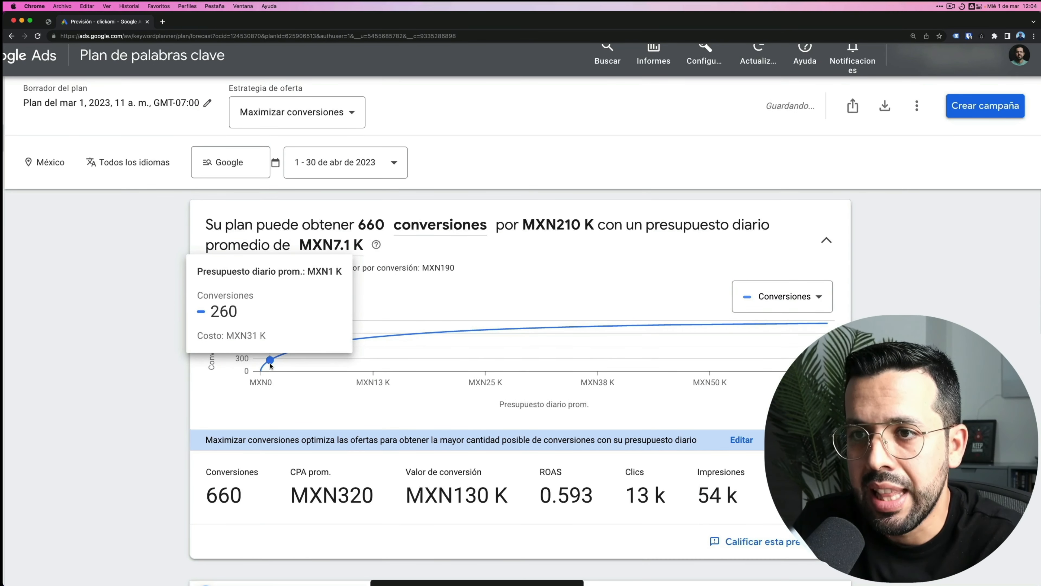
pyautogui.scroll(-2, 419, 366)
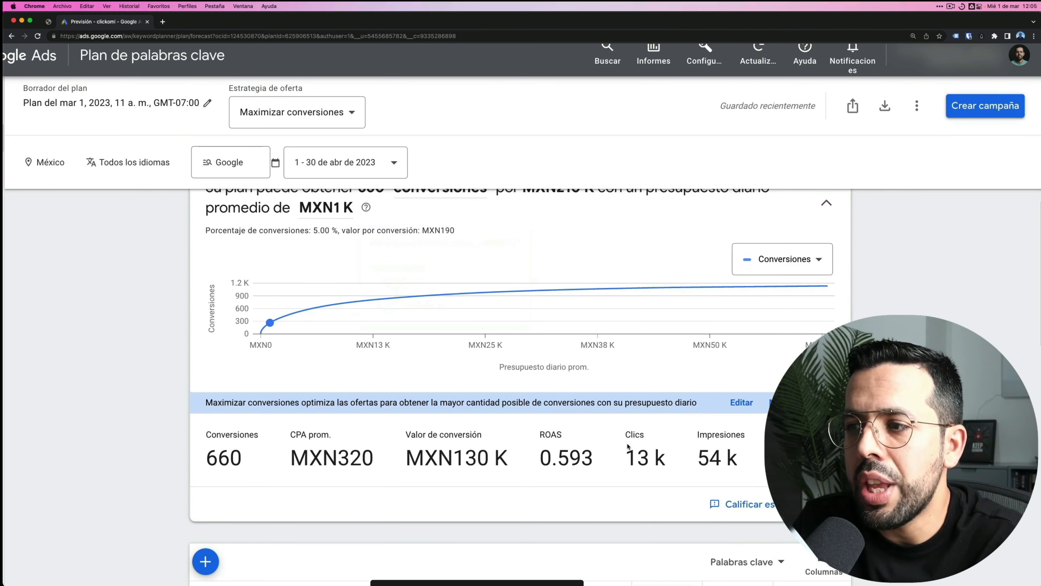
pyautogui.hscroll(5, 576, 479)
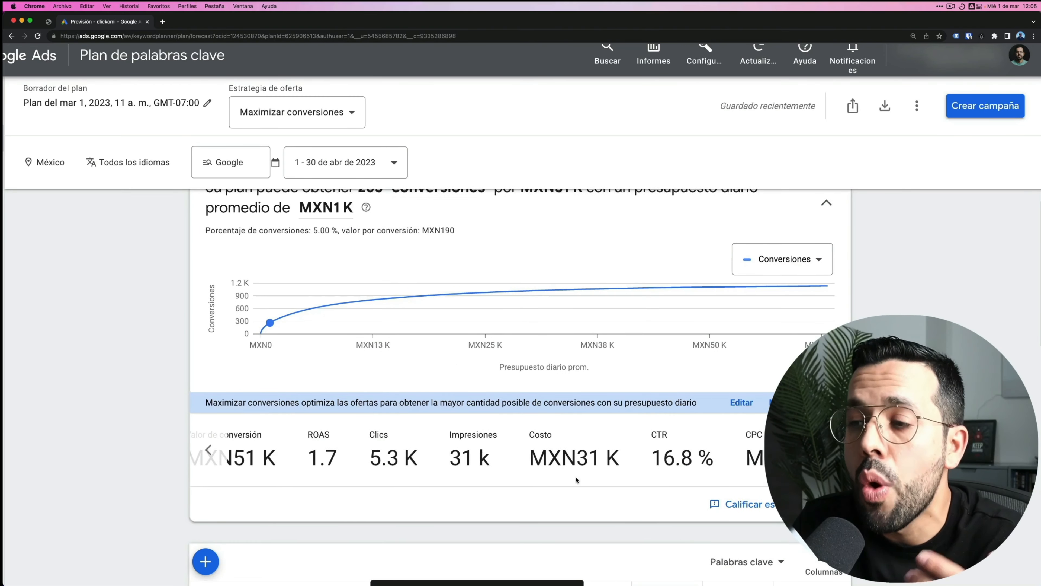